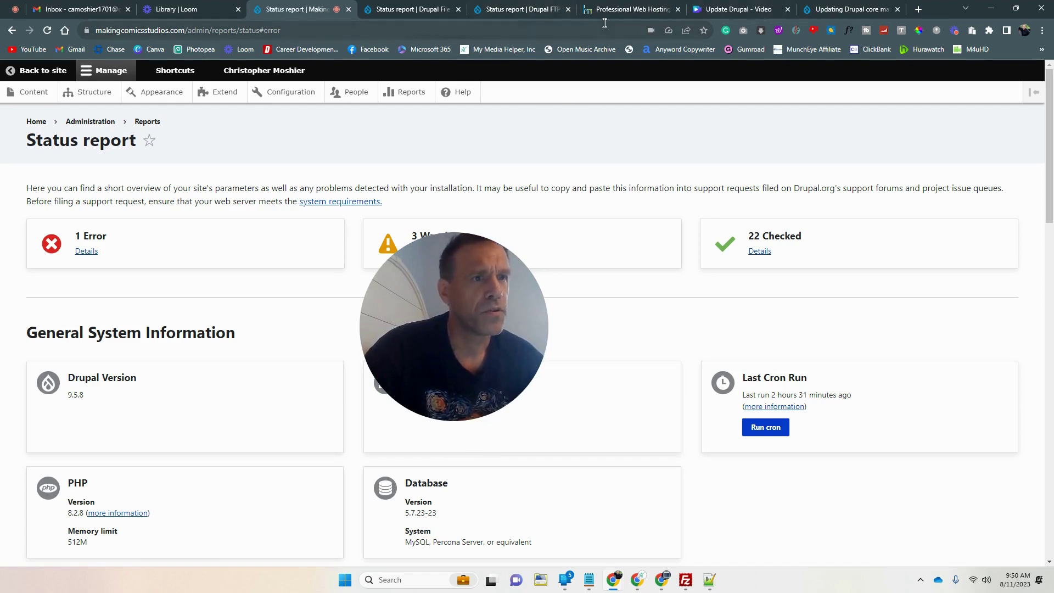
Switch from the Drupal status report to the Hostmonster site and log in to the hosting account for mymediahelper.com.
scroll(235, 286, down, 3)
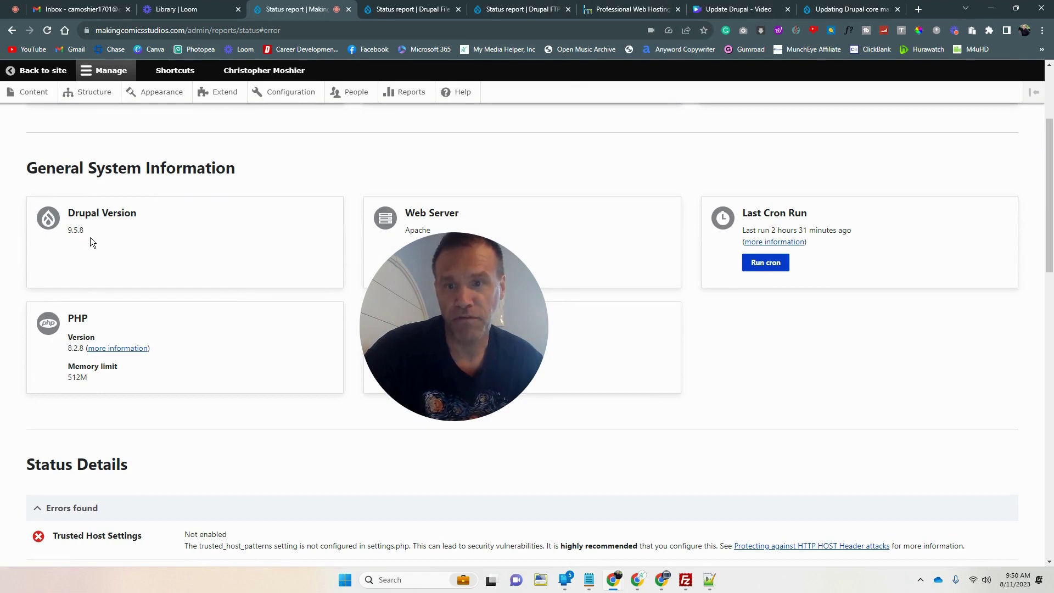
scroll(100, 246, up, 1)
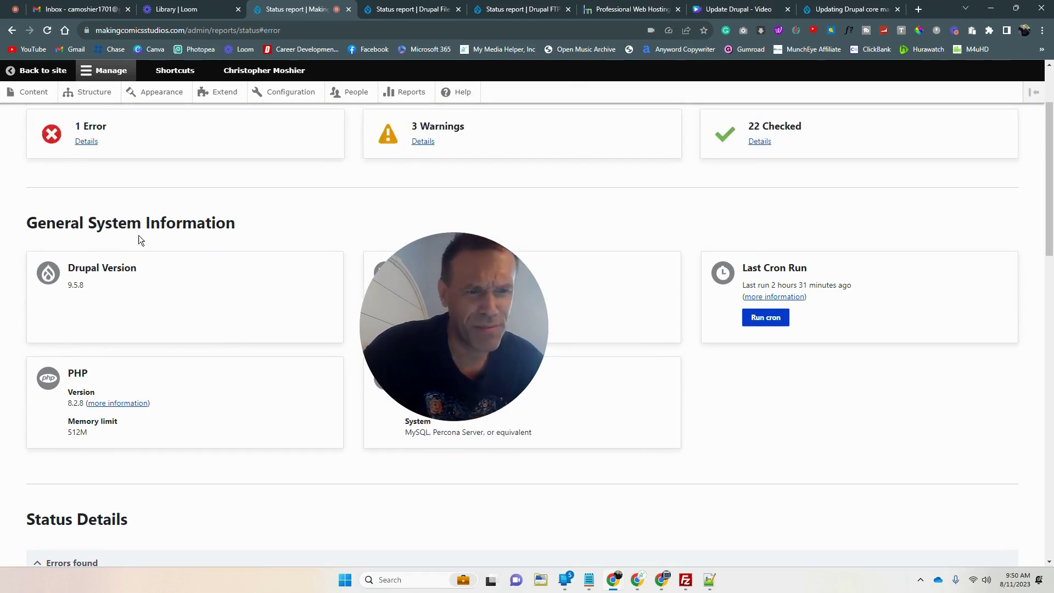
click(625, 10)
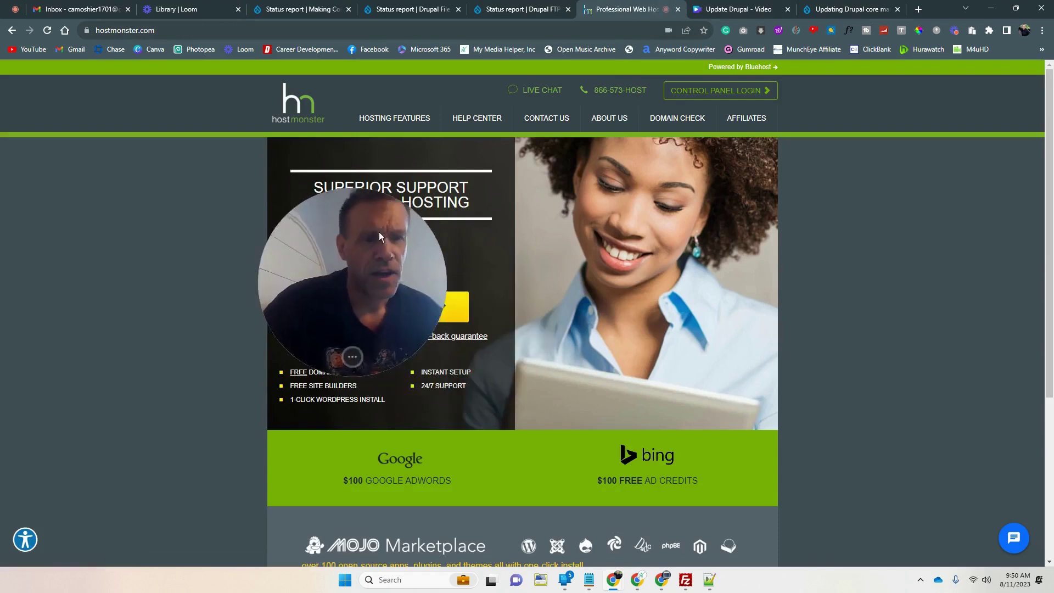
drag(380, 237, 228, 199)
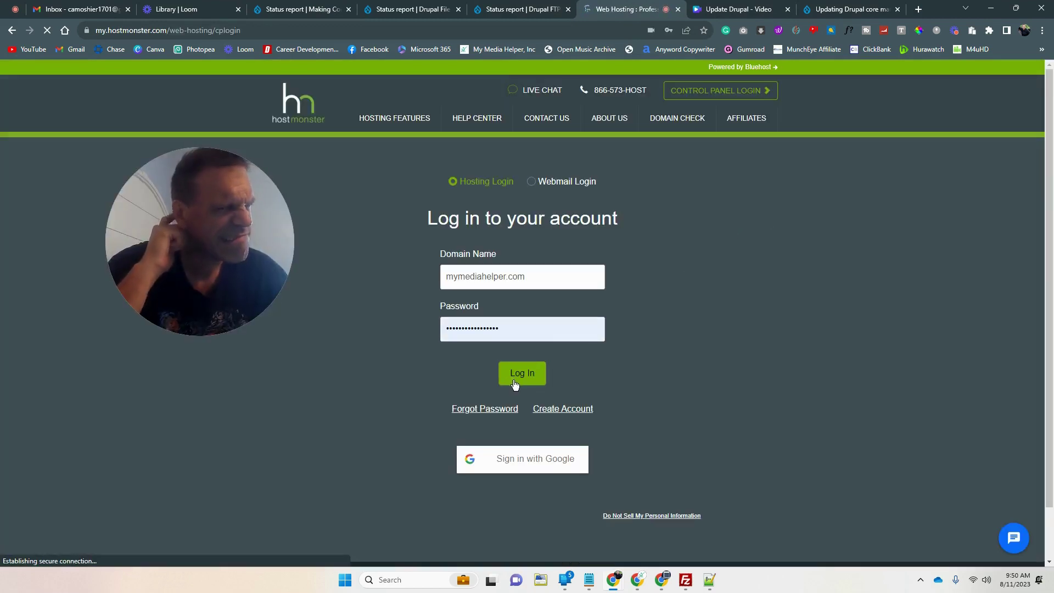
click(515, 374)
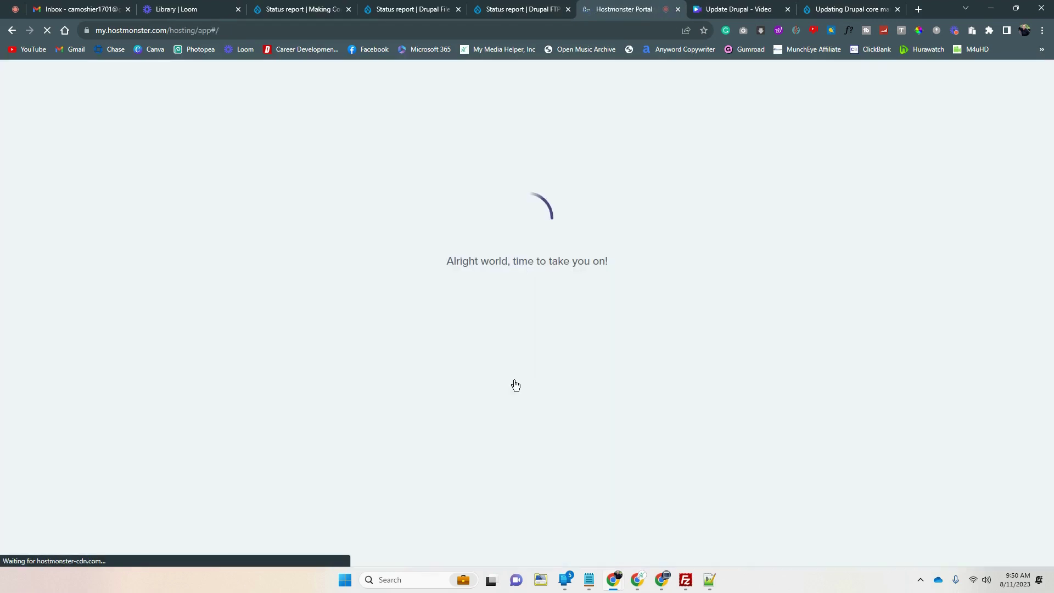
drag(275, 236, 571, 200)
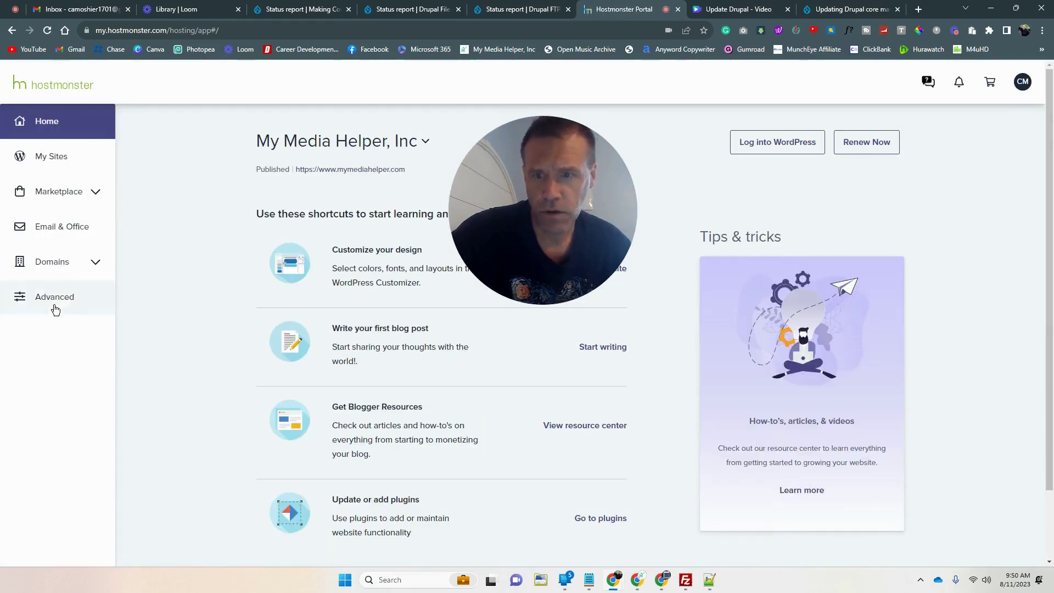
Open the hosting account's cPanel tools and list the Softaculous installations that have updates available.
click(53, 298)
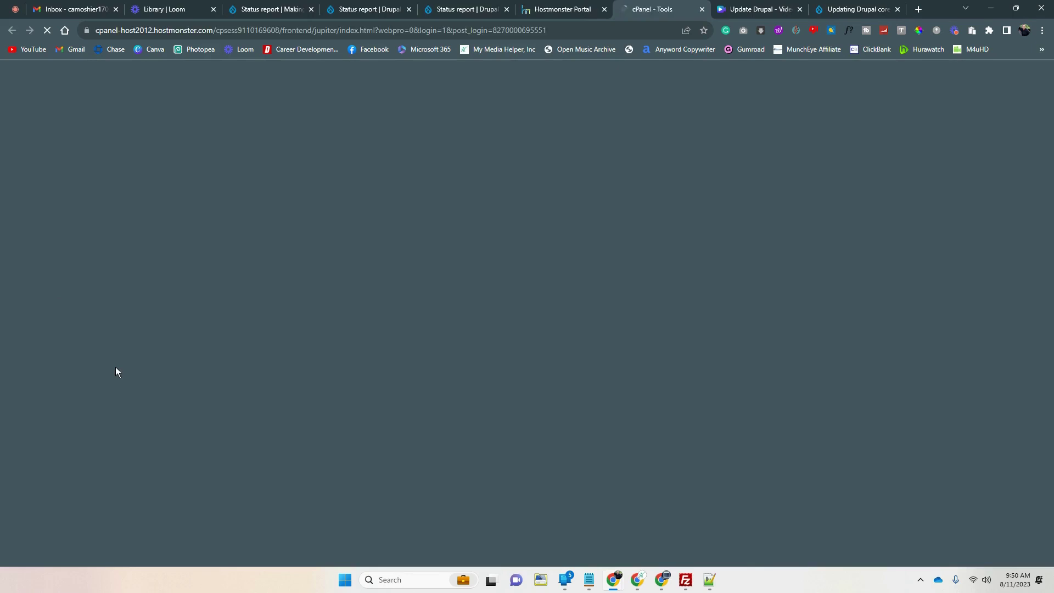
scroll(448, 362, down, 4)
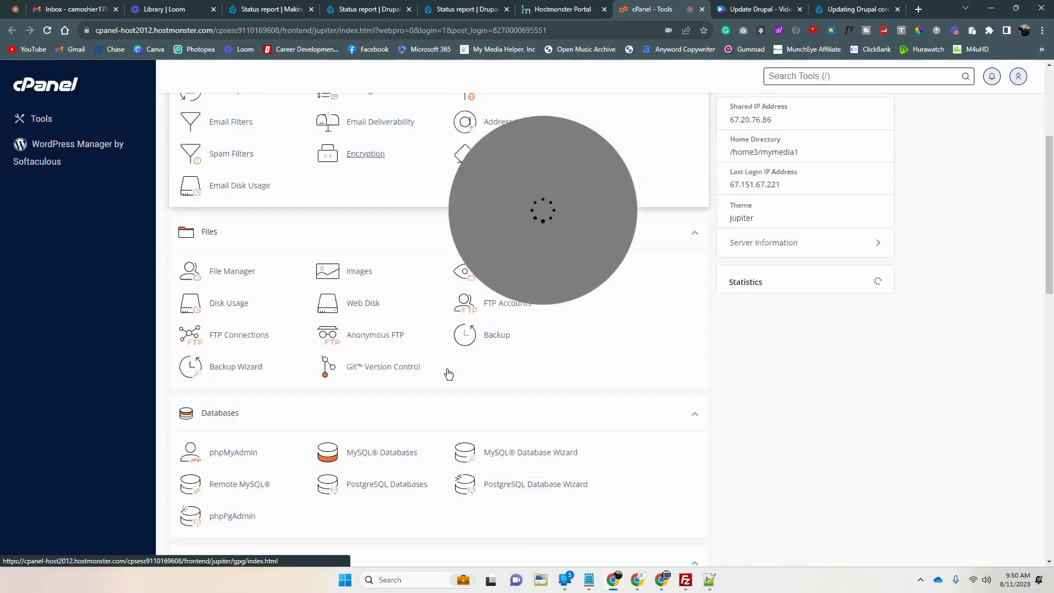
drag(568, 223, 728, 282)
scroll(497, 323, down, 3)
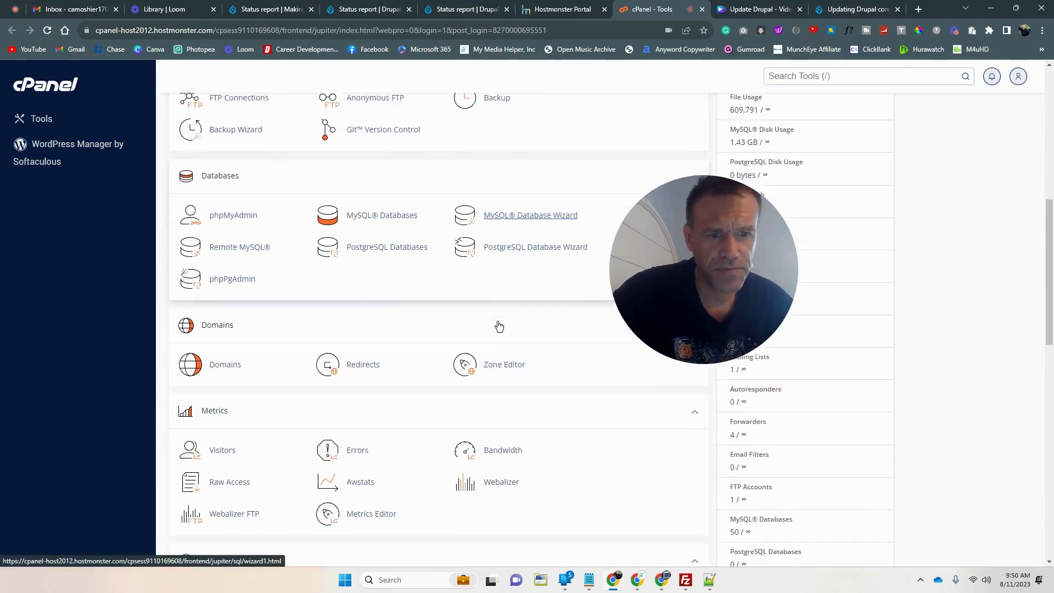
scroll(498, 326, down, 12)
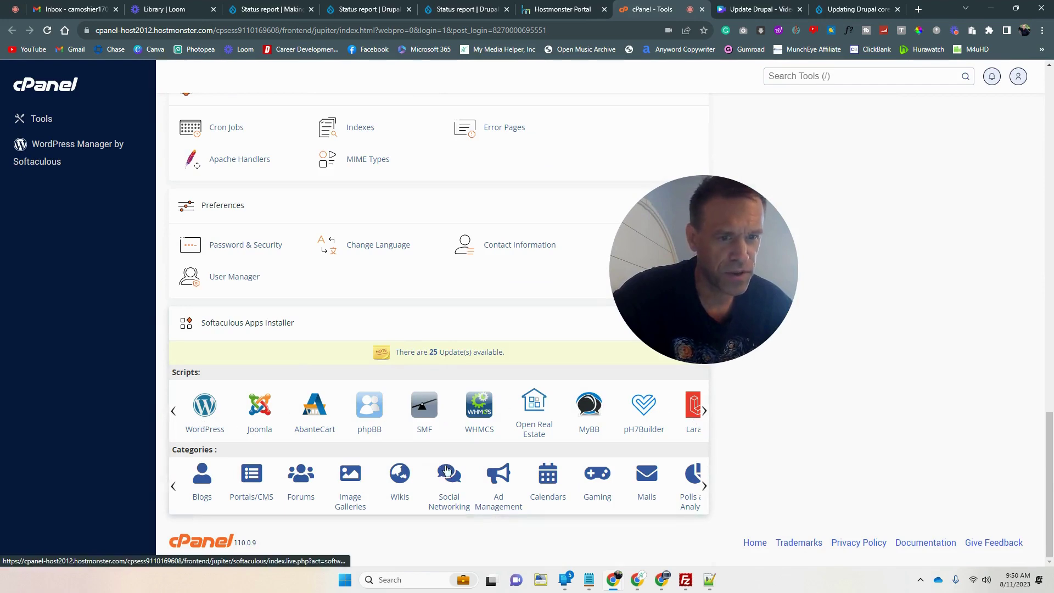
click(450, 357)
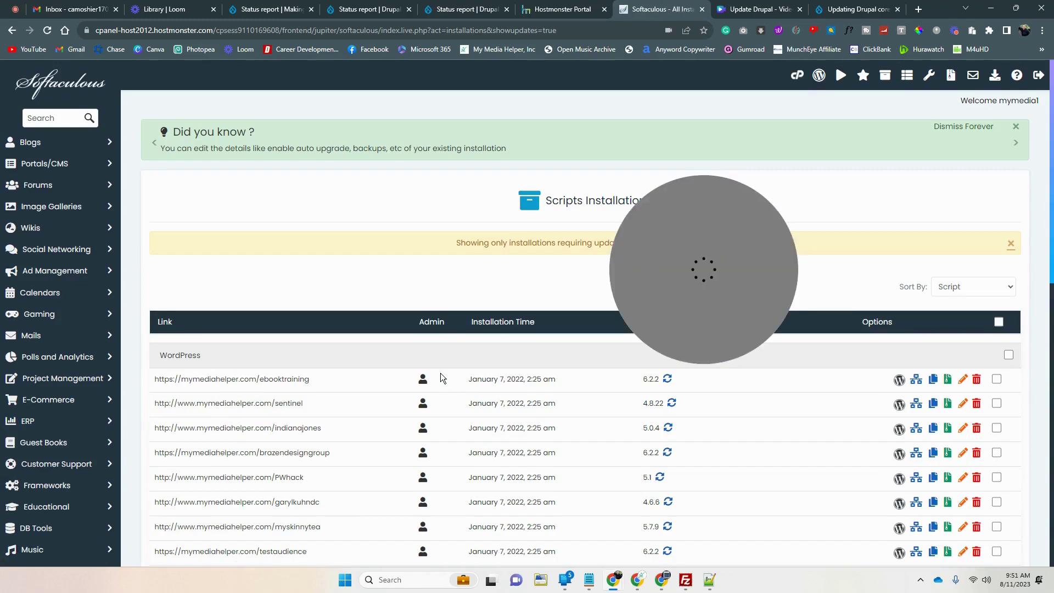
Open the upgrade page for the Drupal installation at mymediahelper.com/mcs.
scroll(434, 370, down, 12)
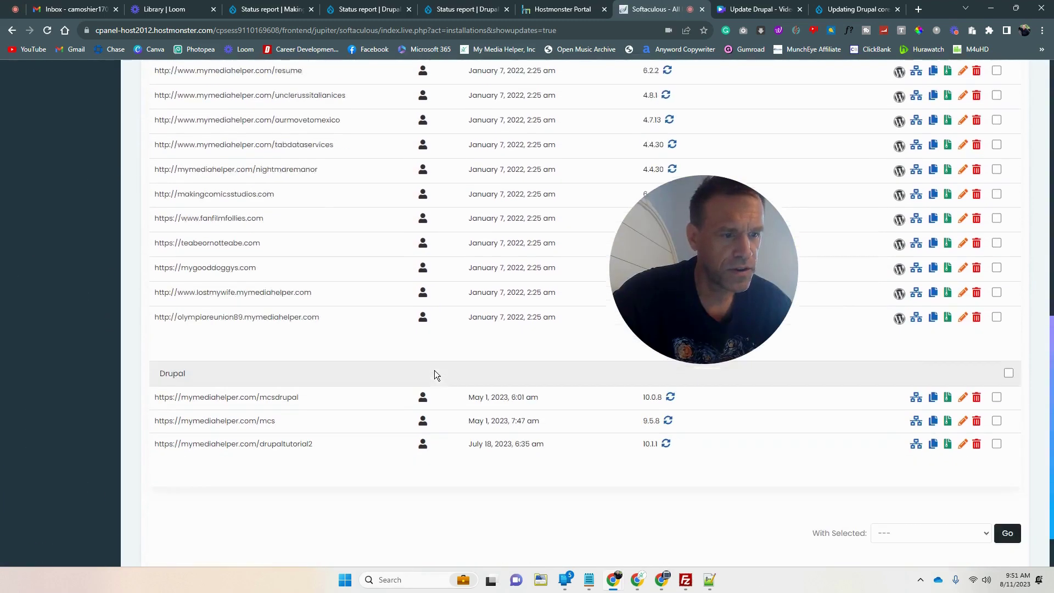
scroll(434, 367, down, 1)
scroll(435, 367, up, 2)
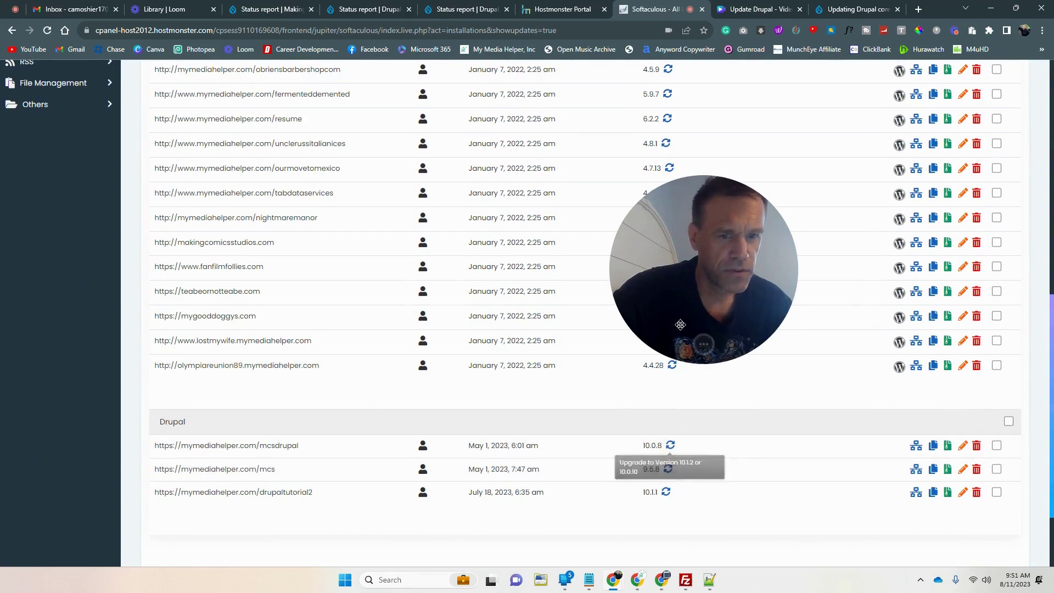
drag(679, 324, 539, 281)
scroll(347, 426, down, 2)
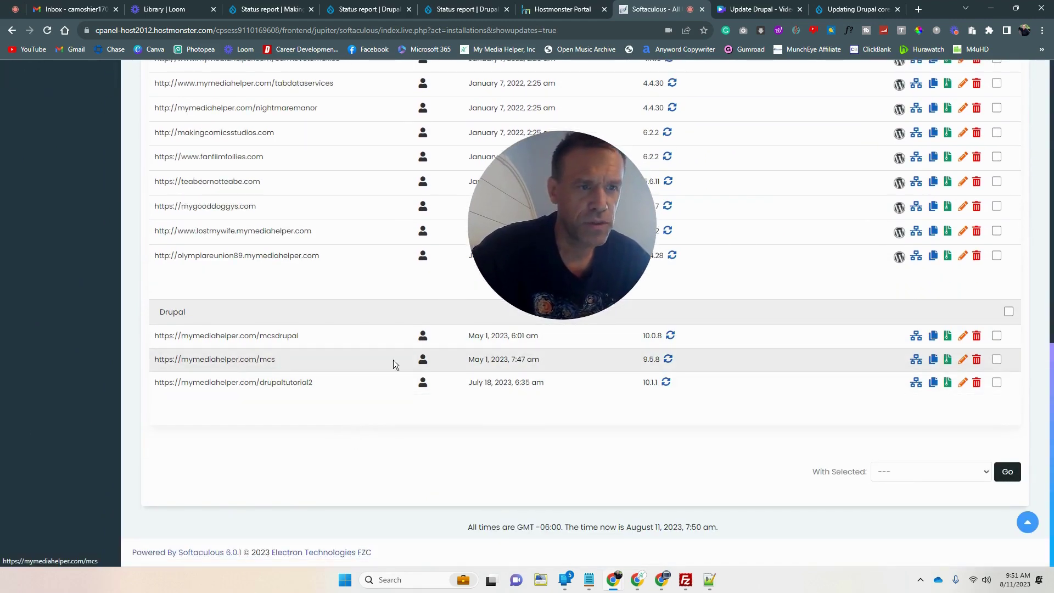
click(669, 360)
drag(583, 291, 438, 456)
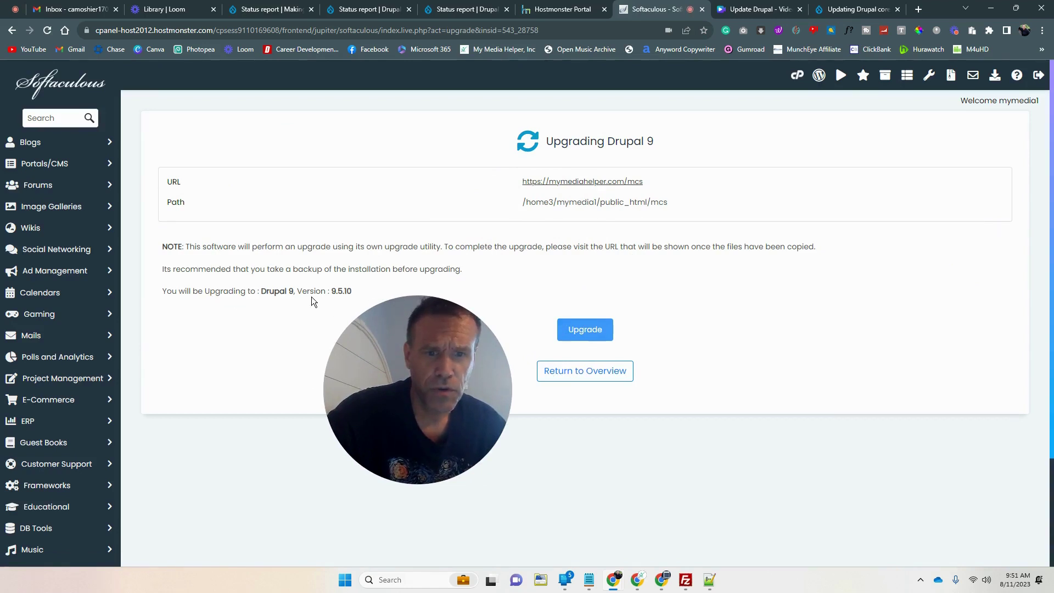
Start the upgrade to Drupal 9.5.10, accepting the notice about re-applying manual modifications to files like .htaccess and composer.json.
click(603, 333)
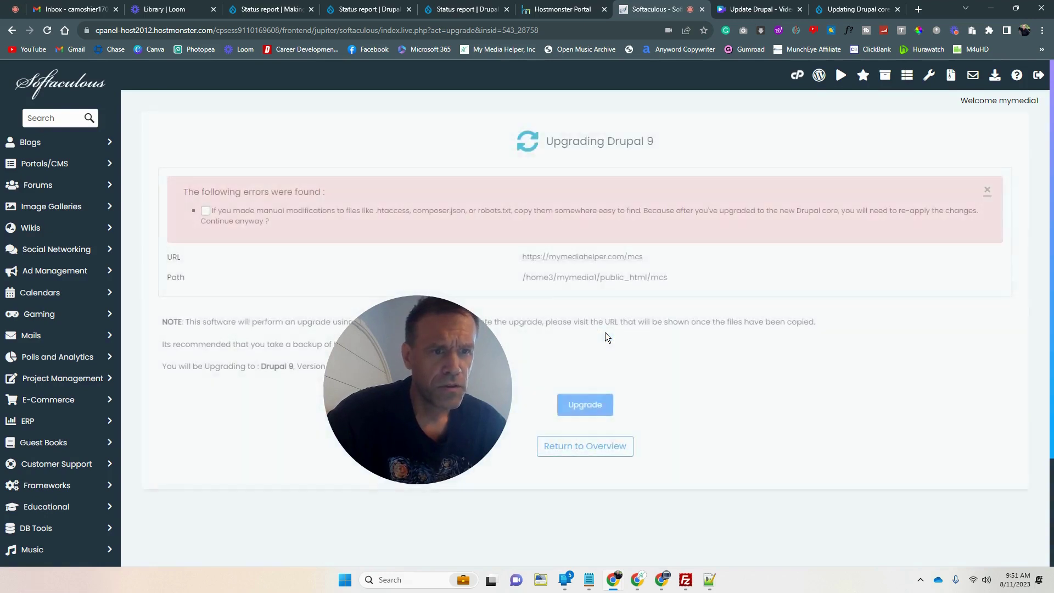
drag(438, 353, 829, 355)
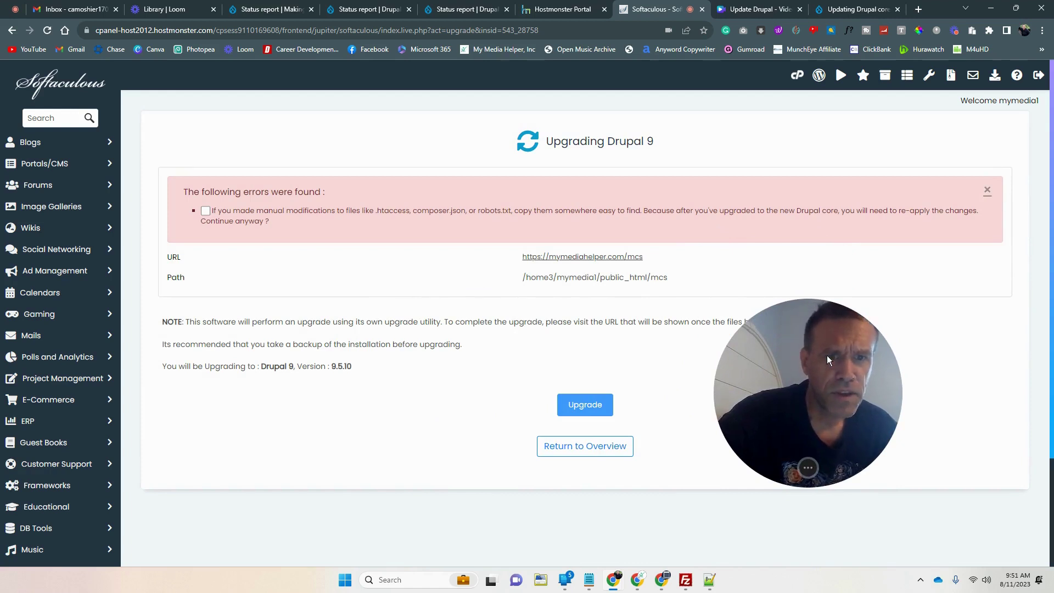
drag(826, 355, 373, 364)
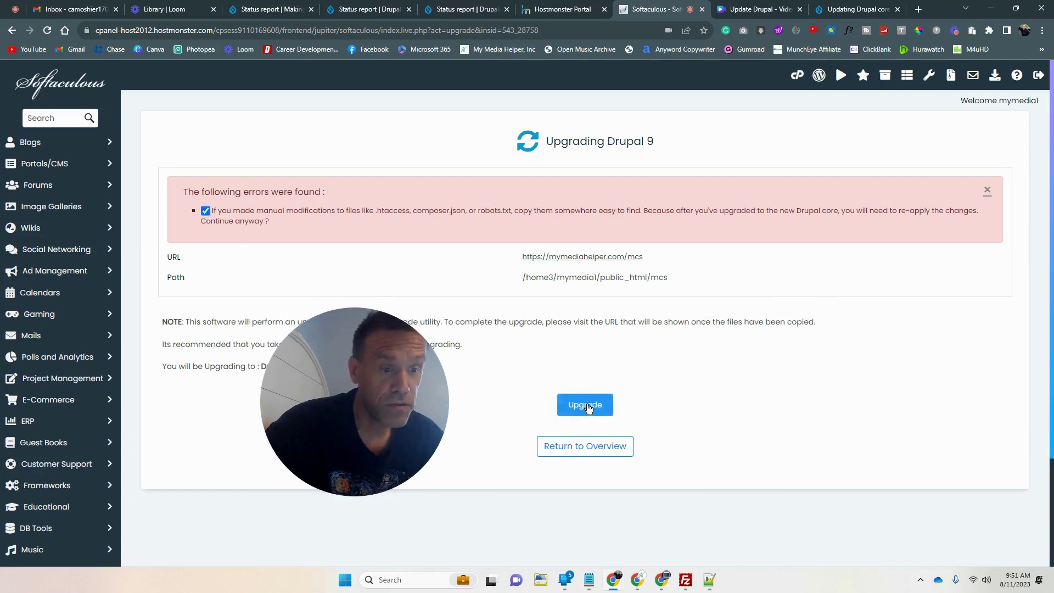
click(586, 404)
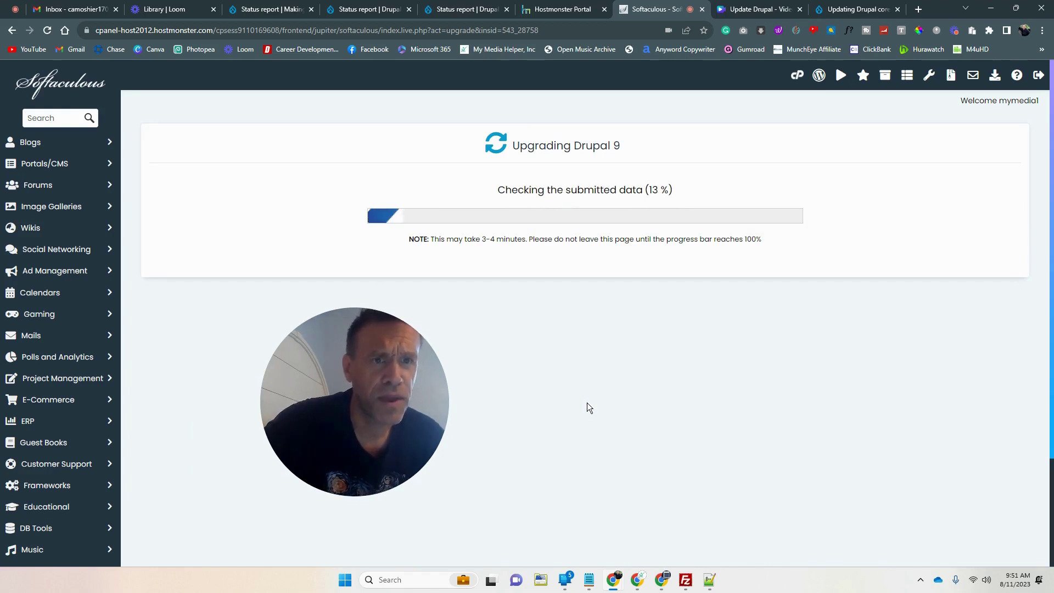
Switch to the Drupal FTP site's administration pages and open its status report afresh.
click(347, 7)
click(459, 13)
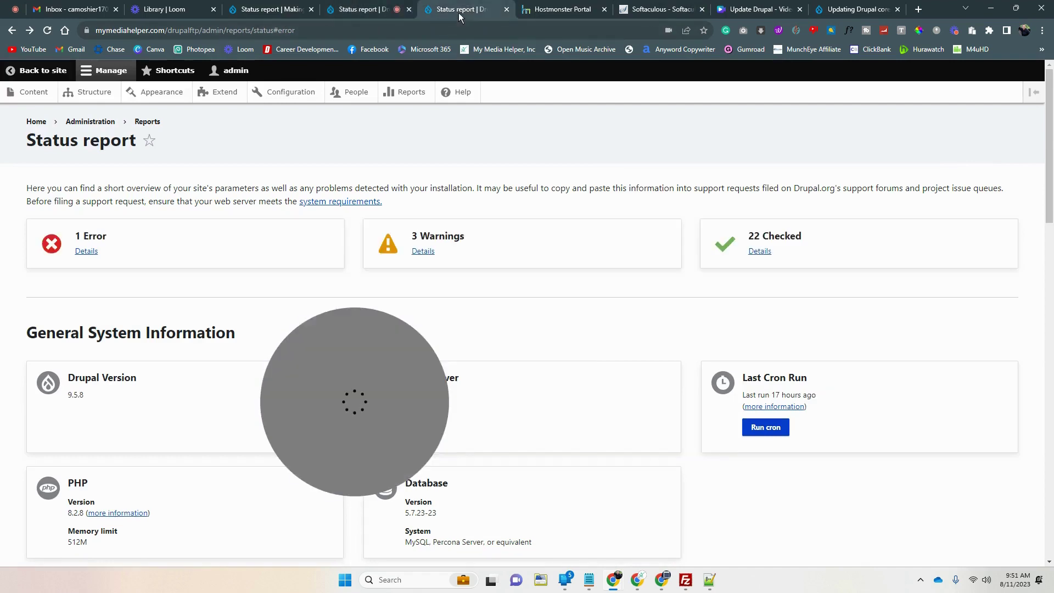
drag(388, 359, 601, 299)
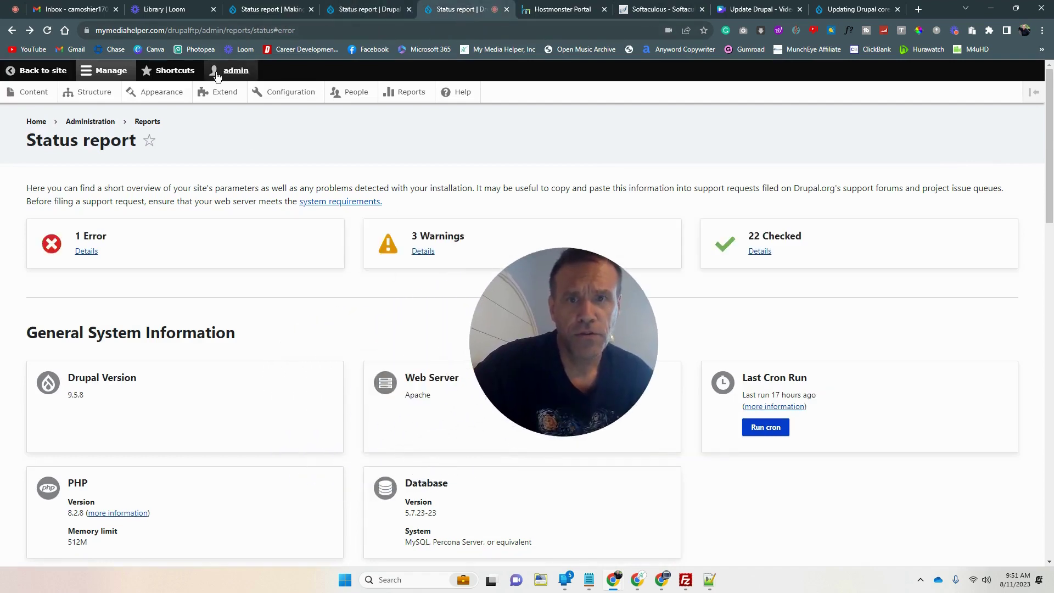
drag(553, 364, 391, 427)
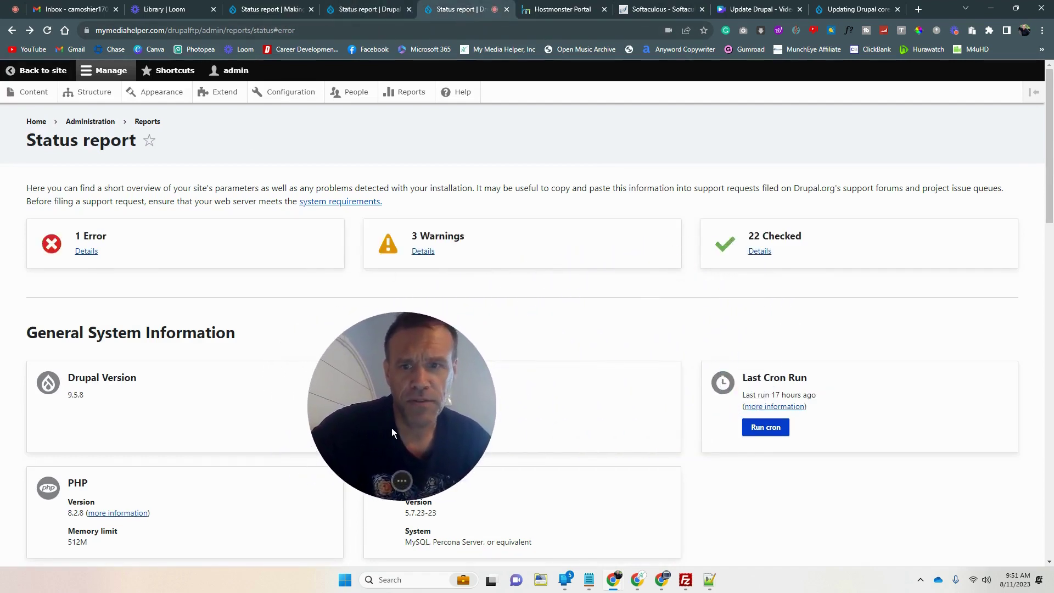
click(407, 92)
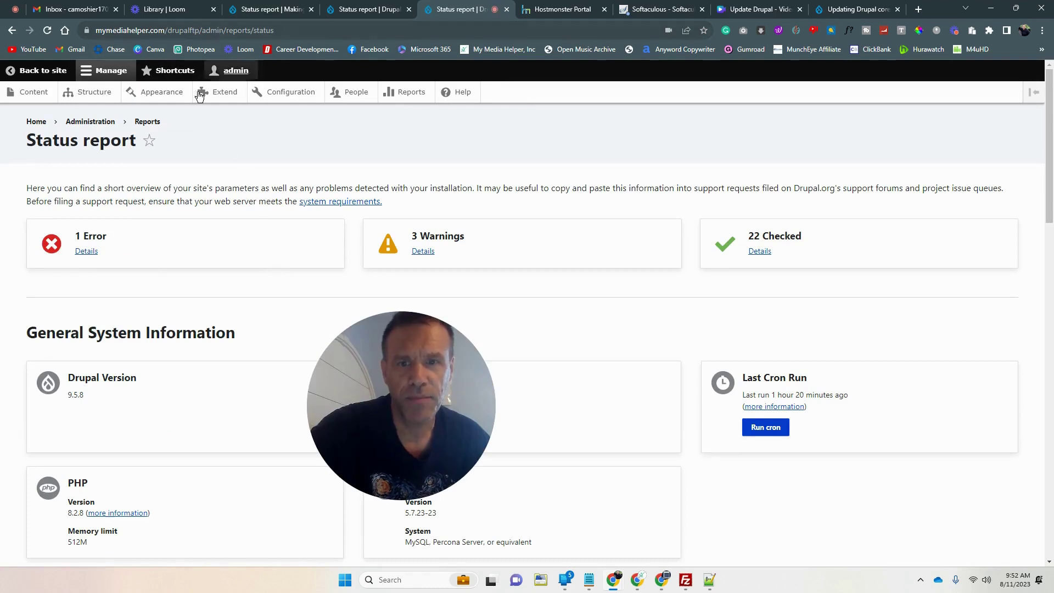
Show the status report's error details and highlight the version notice in the Drupal core update status.
click(91, 258)
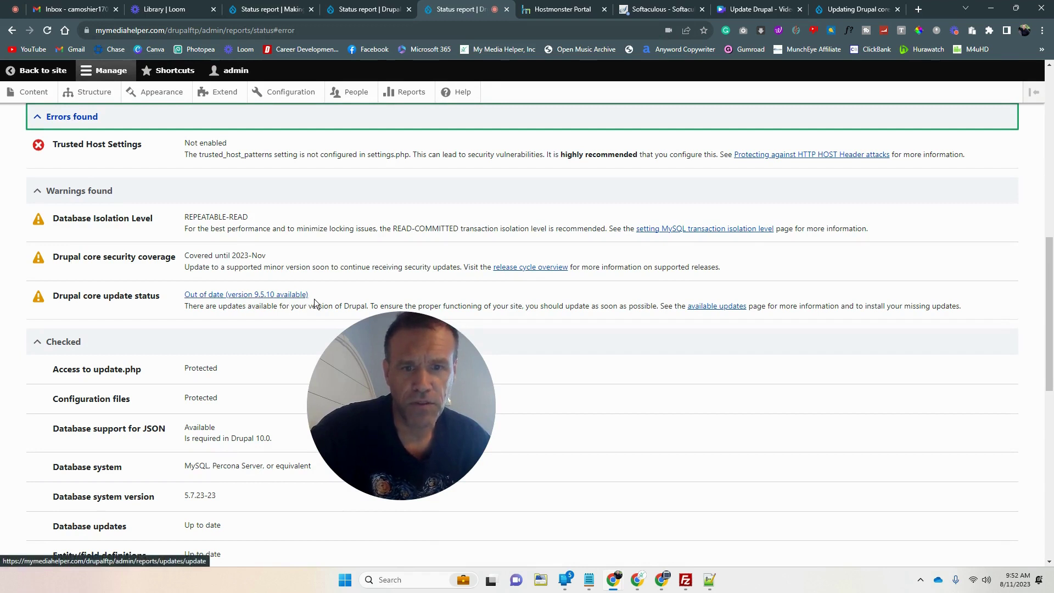
drag(310, 296, 174, 295)
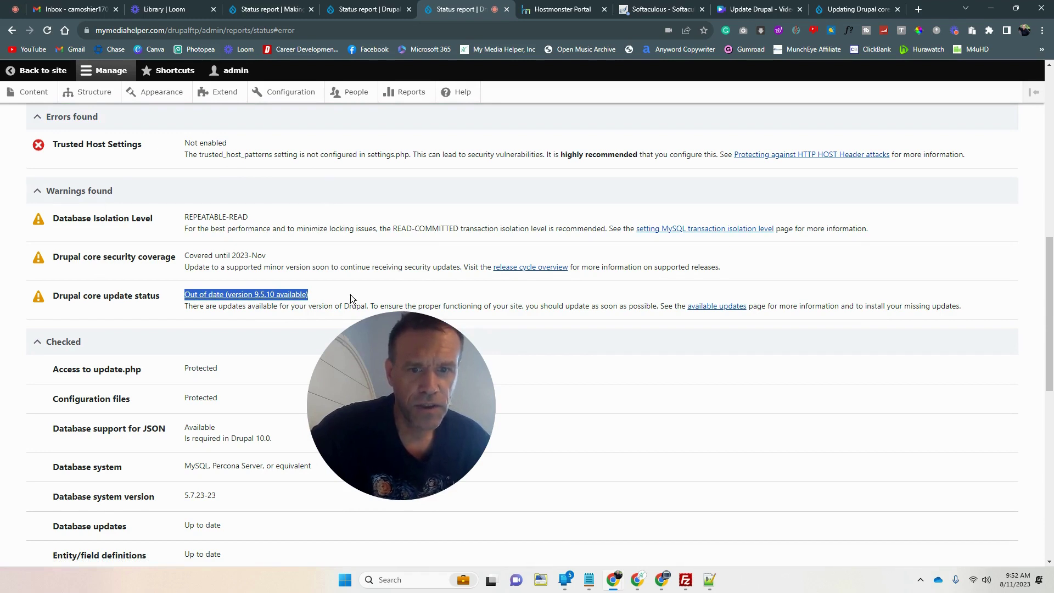
drag(352, 290, 188, 292)
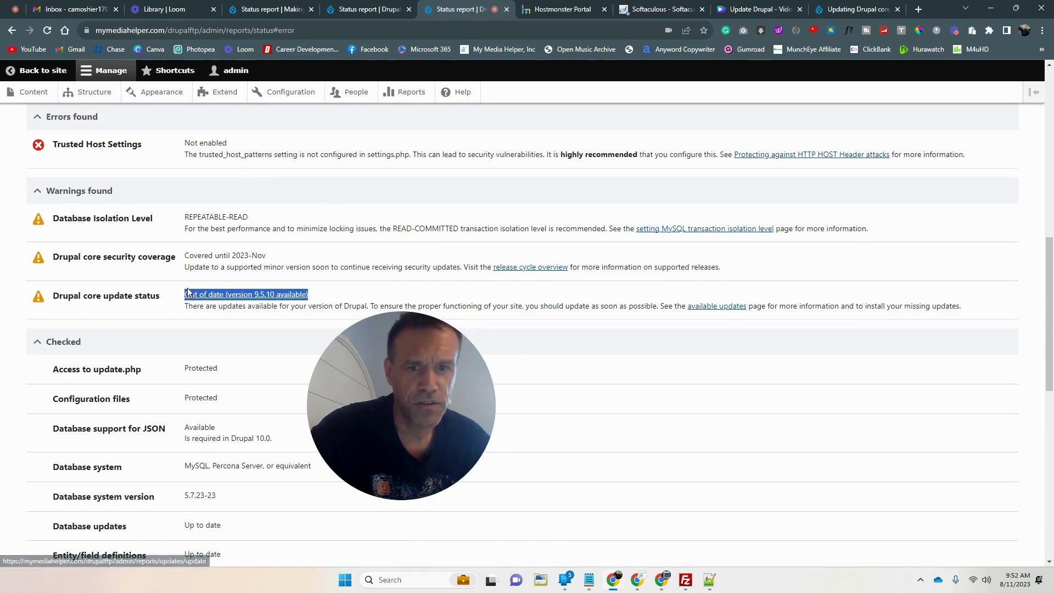
Open the drupal.org guide on updating core manually and highlight the FTP client instruction on which files to delete.
click(826, 11)
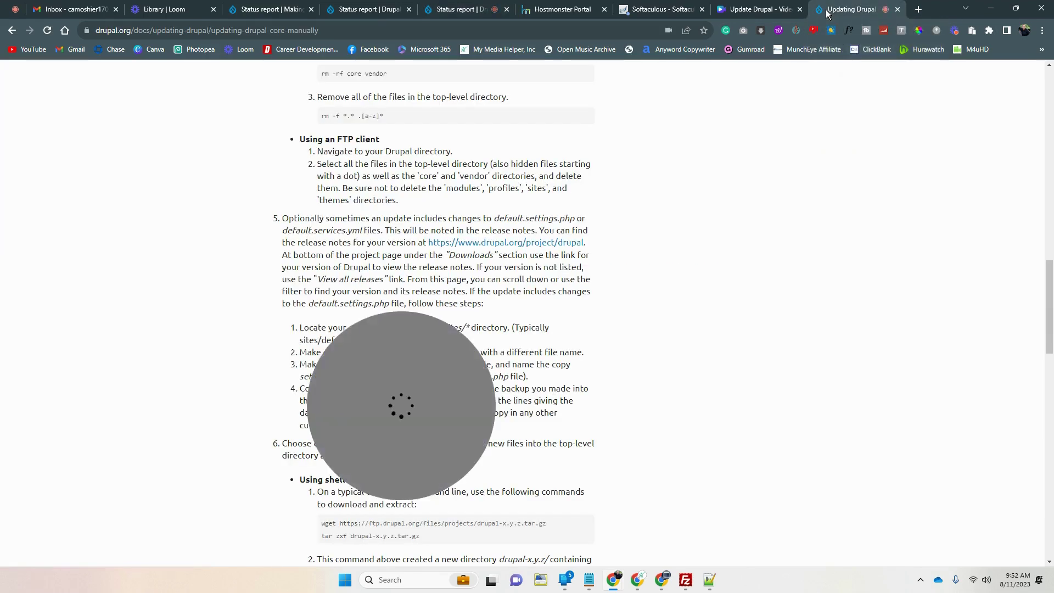
drag(450, 394, 497, 303)
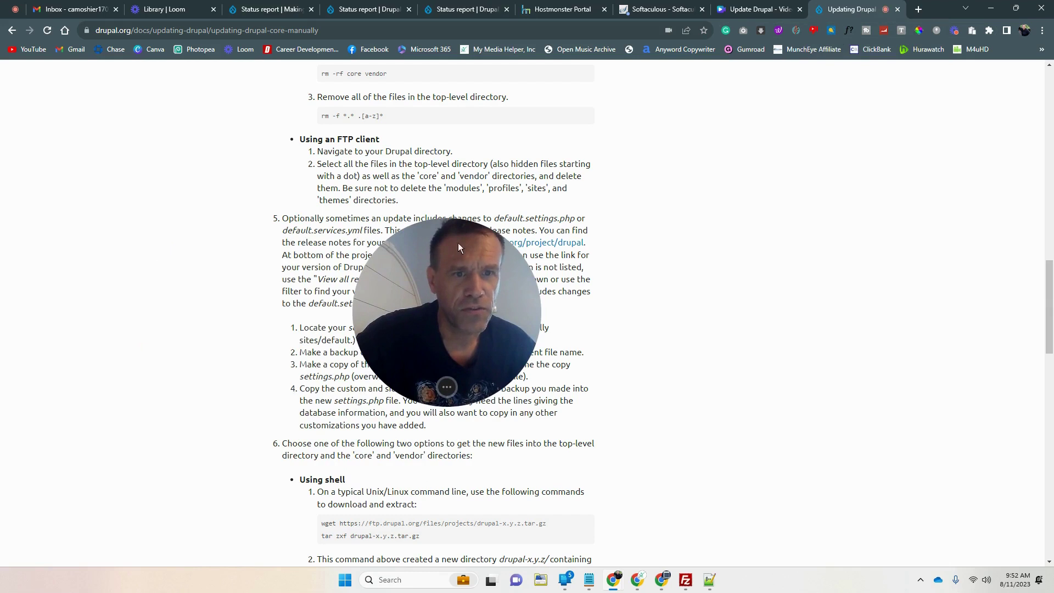
drag(398, 201, 321, 165)
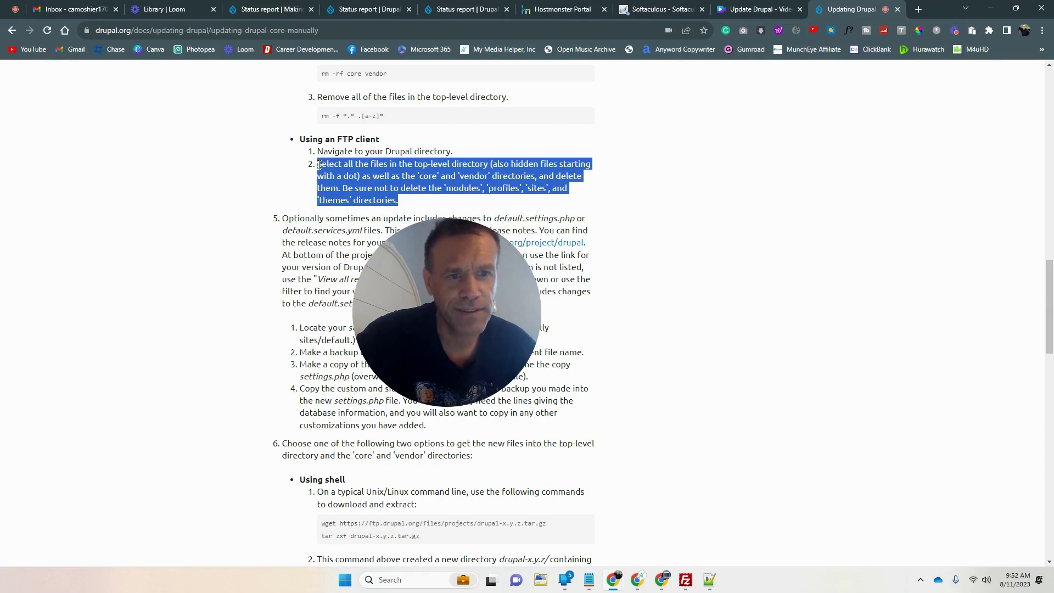
Switch to FileZilla, narrow its window and place it beside the Drupal update guide.
click(689, 582)
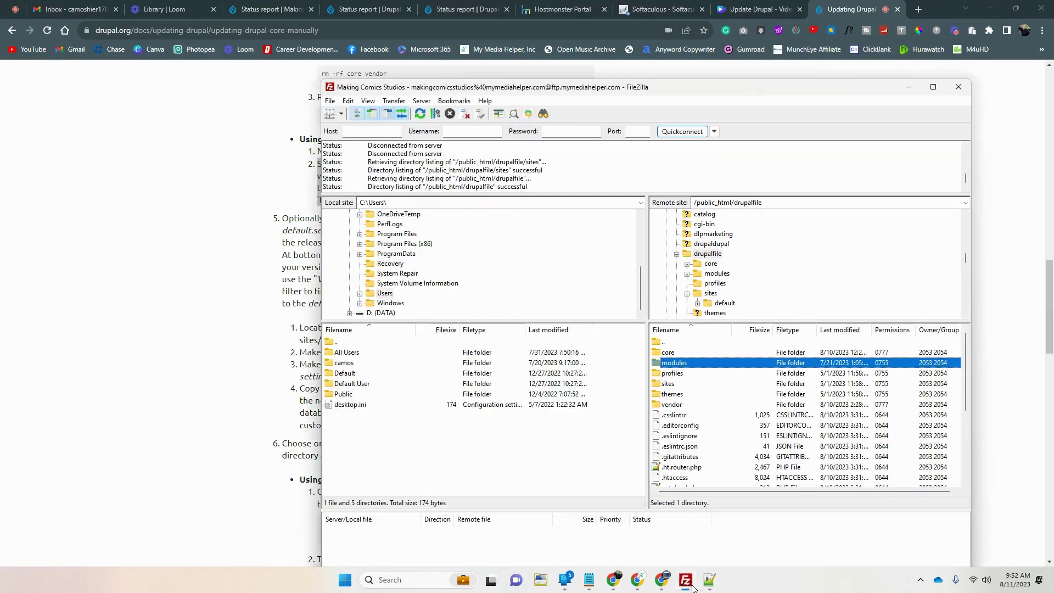
drag(706, 88, 890, 72)
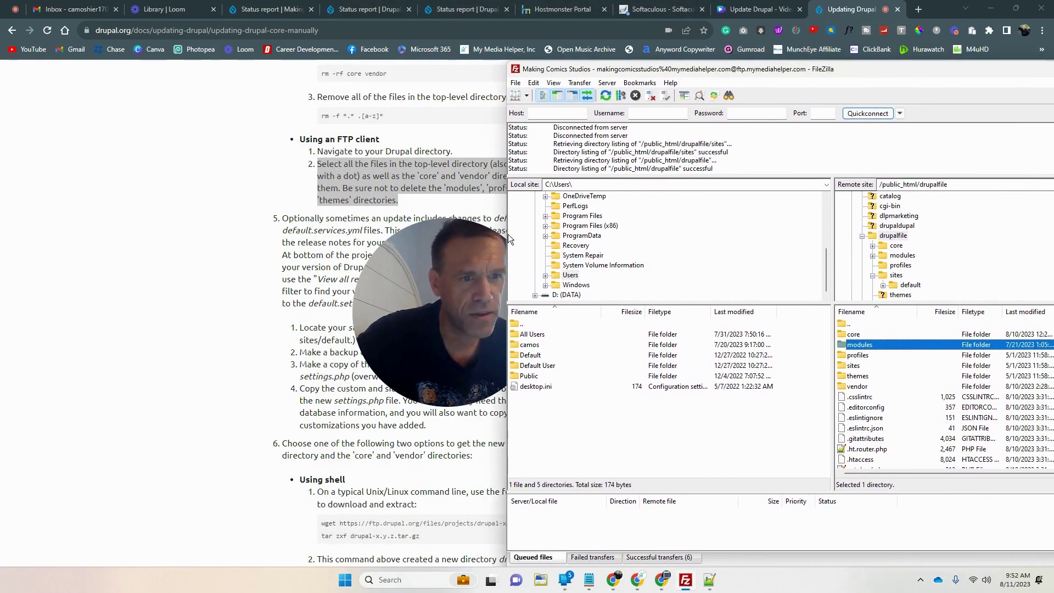
drag(506, 235, 646, 235)
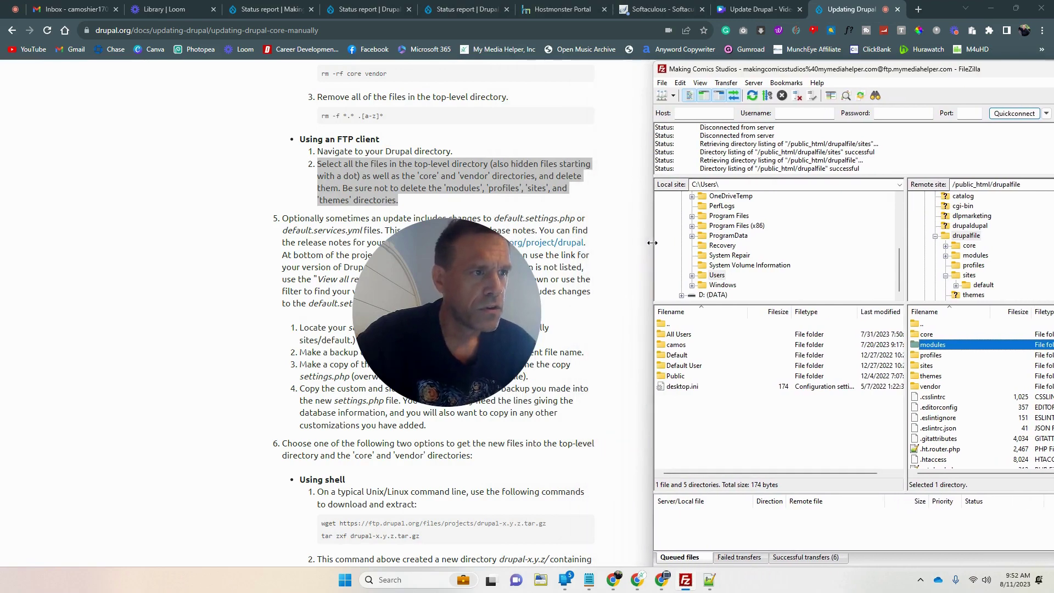
drag(975, 70, 910, 65)
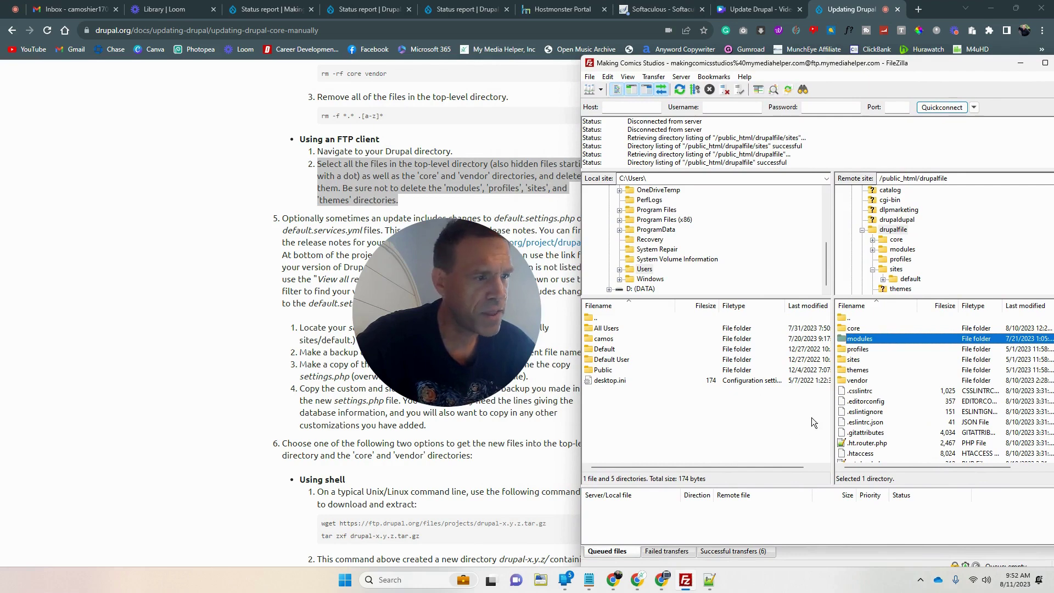
Look over the files in the remote drupalfile directory and open the drupalftp directory under public_html.
scroll(844, 415, down, 4)
scroll(847, 410, up, 3)
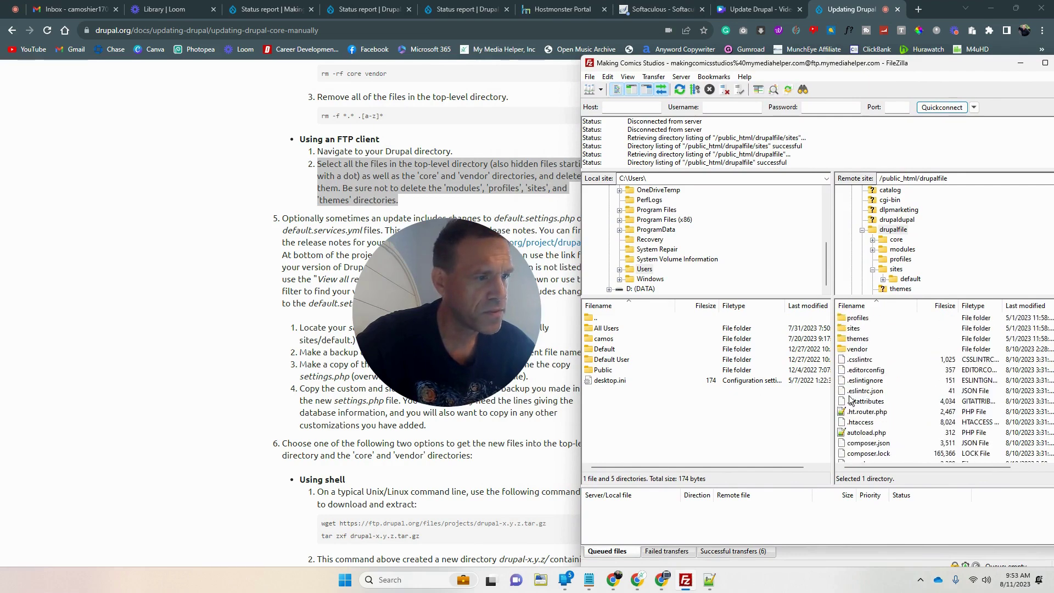
click(853, 364)
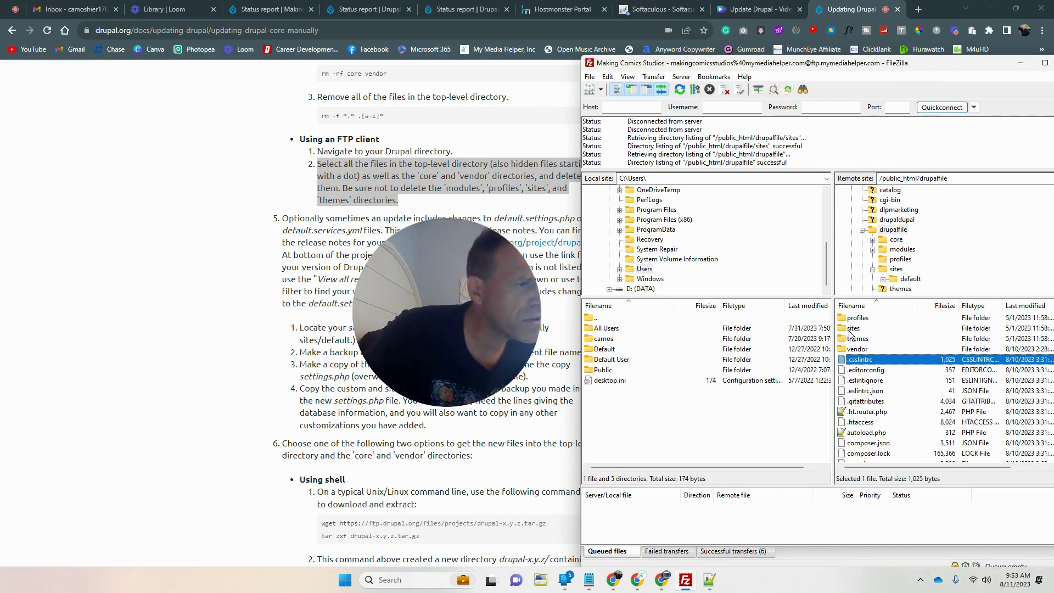
scroll(917, 235, up, 1)
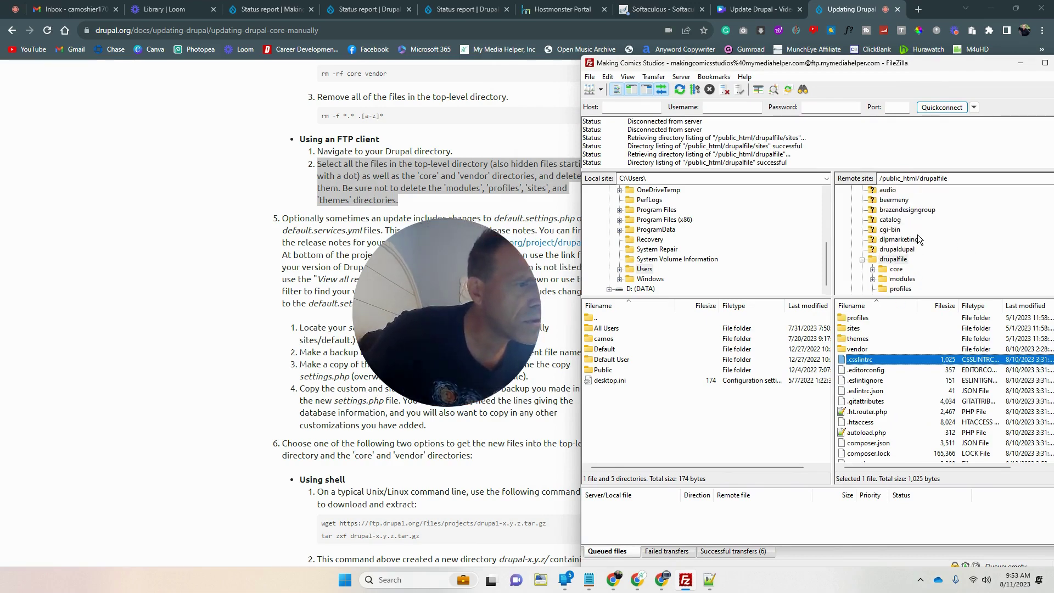
scroll(920, 256, down, 3)
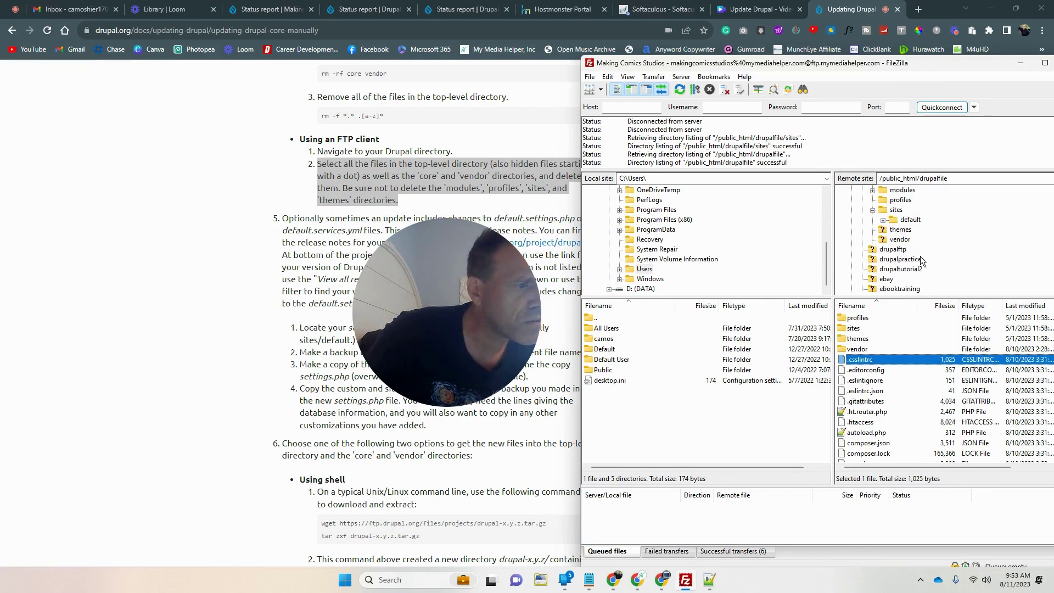
click(880, 250)
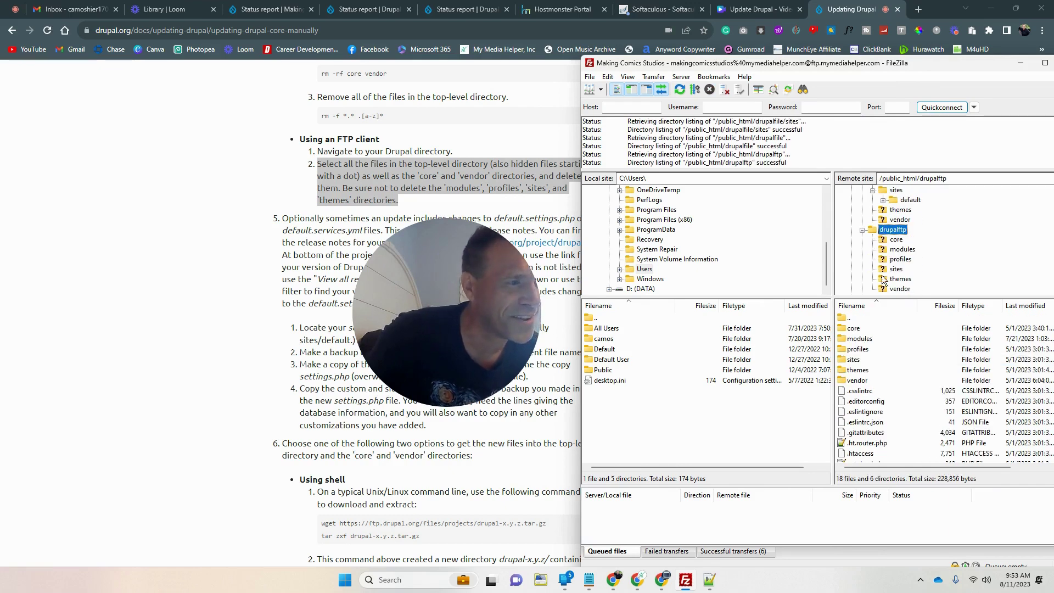
Delete all top-level files in the remote drupalftp directory, from .csslintrc through web.config, keeping the folders.
click(861, 391)
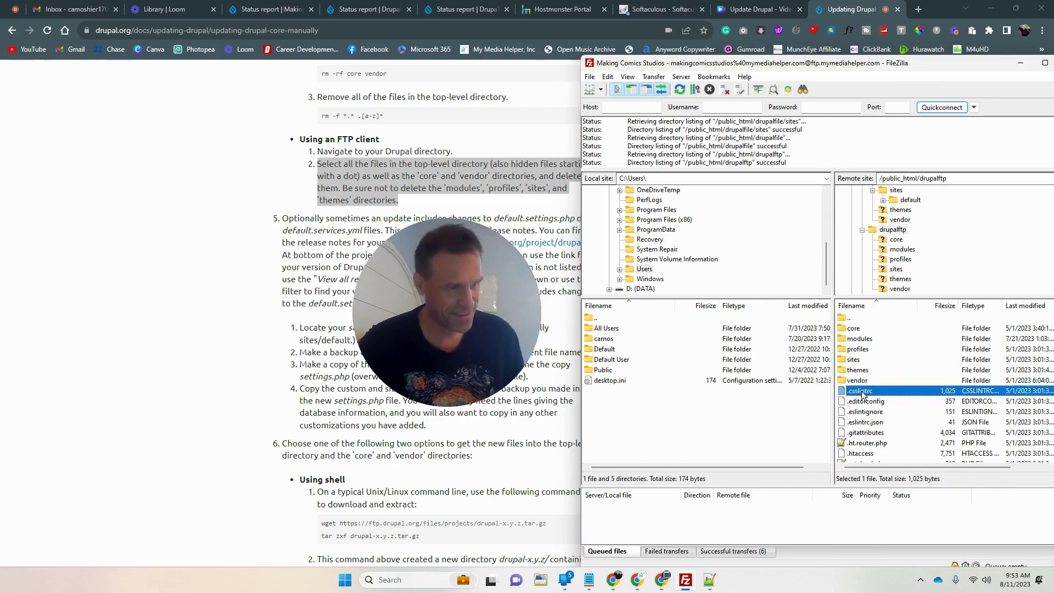
key(shift+Down)
key(shift+Down)
key(shift+Down)
key(shift+Down)
key(shift+Down)
key(shift+Down)
key(shift+Down)
key(shift+Down)
key(shift+Down)
key(shift+Down)
key(shift+Down)
key(shift+Down)
key(shift+Down)
key(shift+Down)
key(shift+Down)
key(shift+Down)
key(shift+Down)
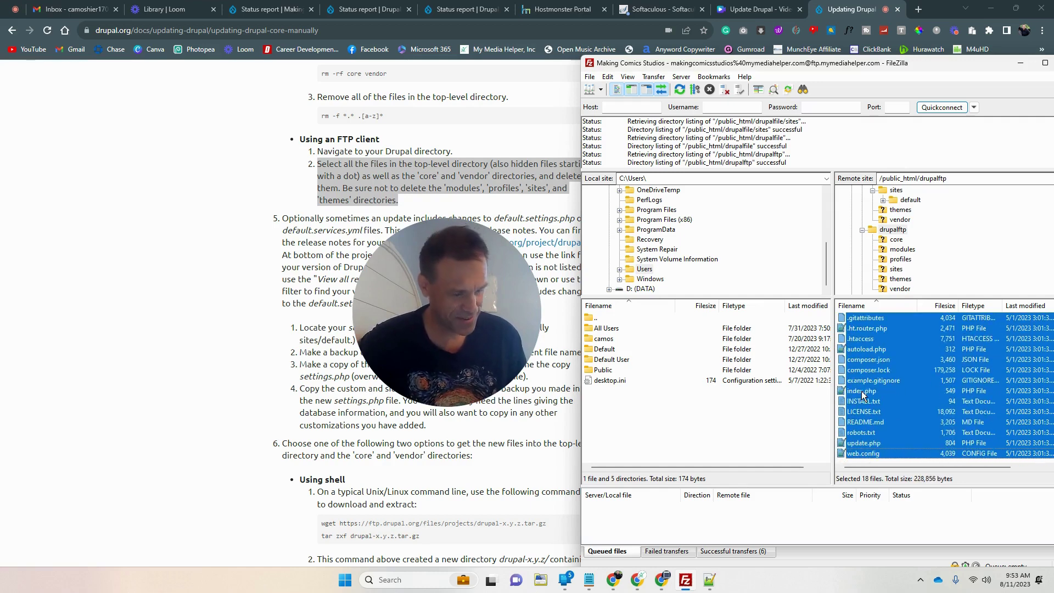
key(Delete)
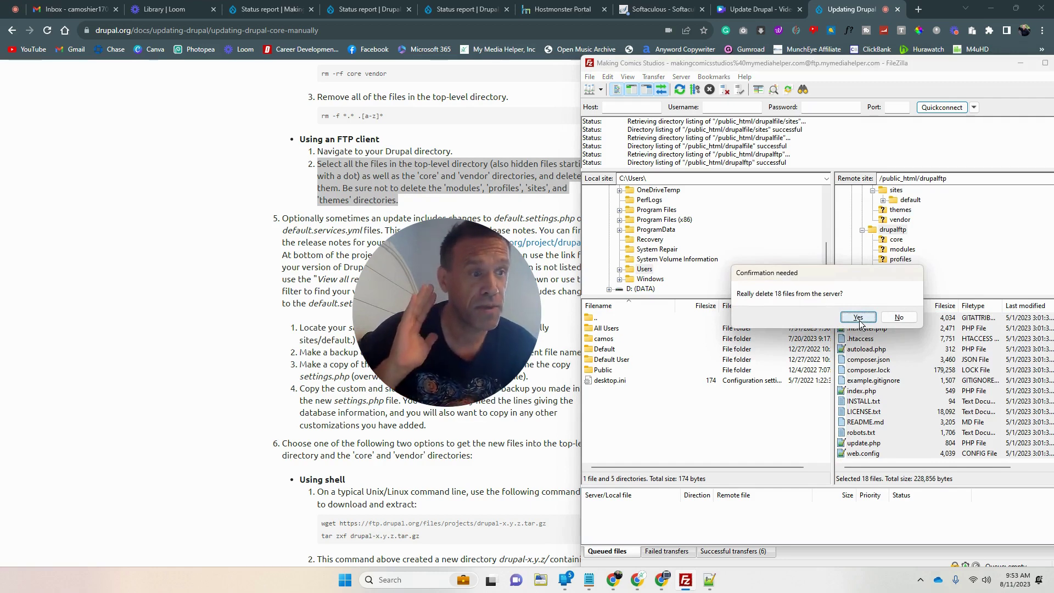
click(858, 318)
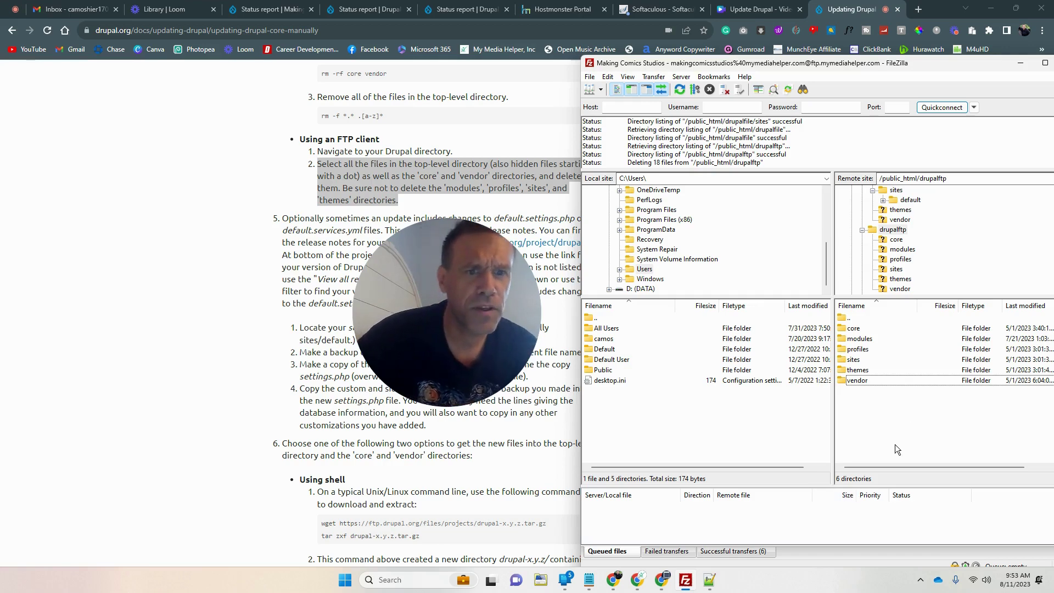
Delete the core and vendor directories with their contents from drupalftp, moving the FileZilla window clear of the screen edge.
mouse_move(473, 302)
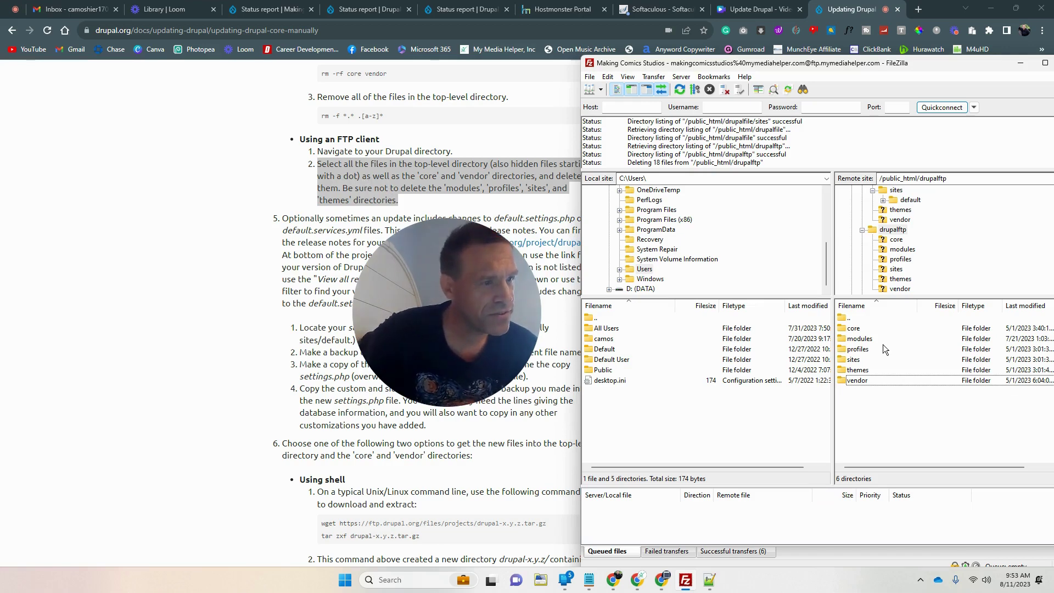
click(859, 330)
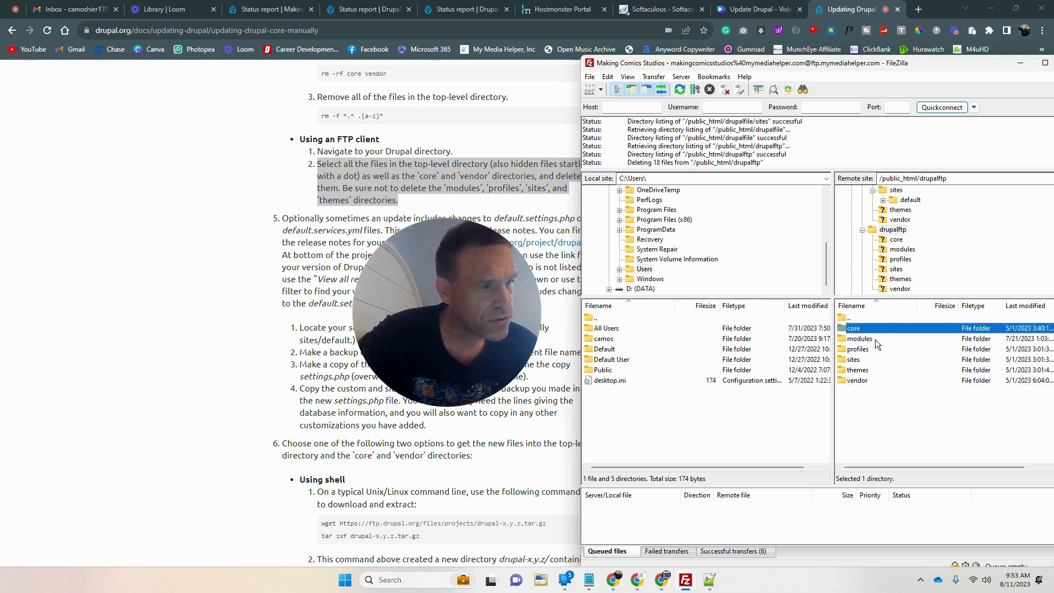
ctrl+click(859, 382)
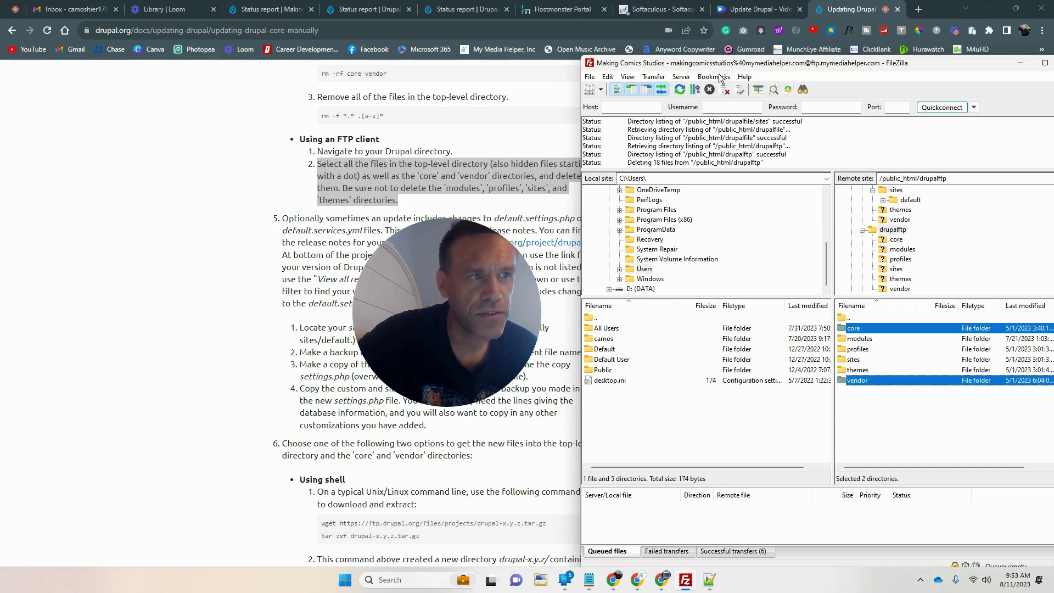
drag(801, 63, 841, 64)
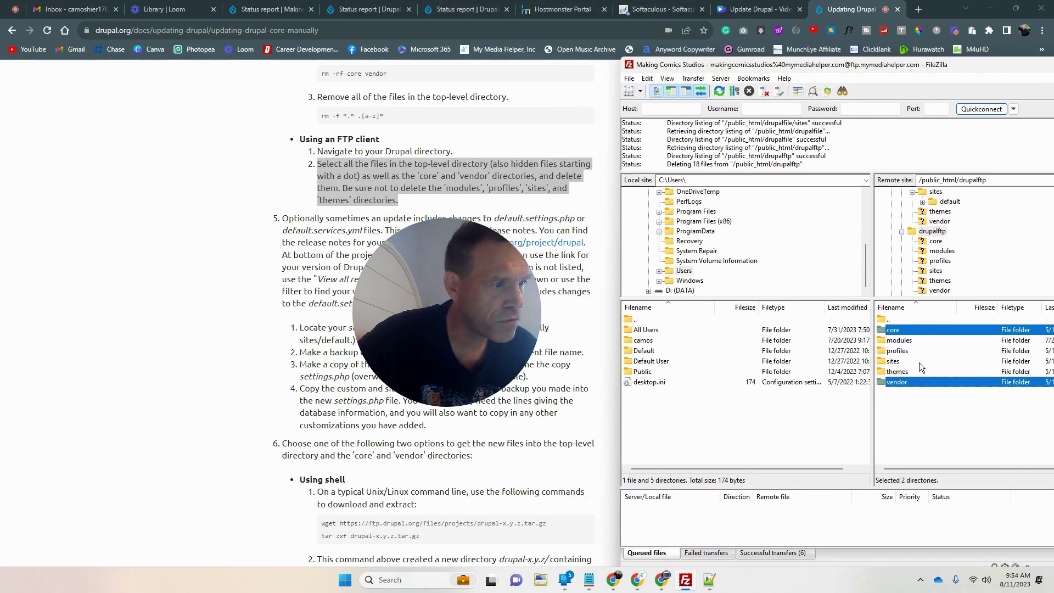
drag(964, 67, 830, 58)
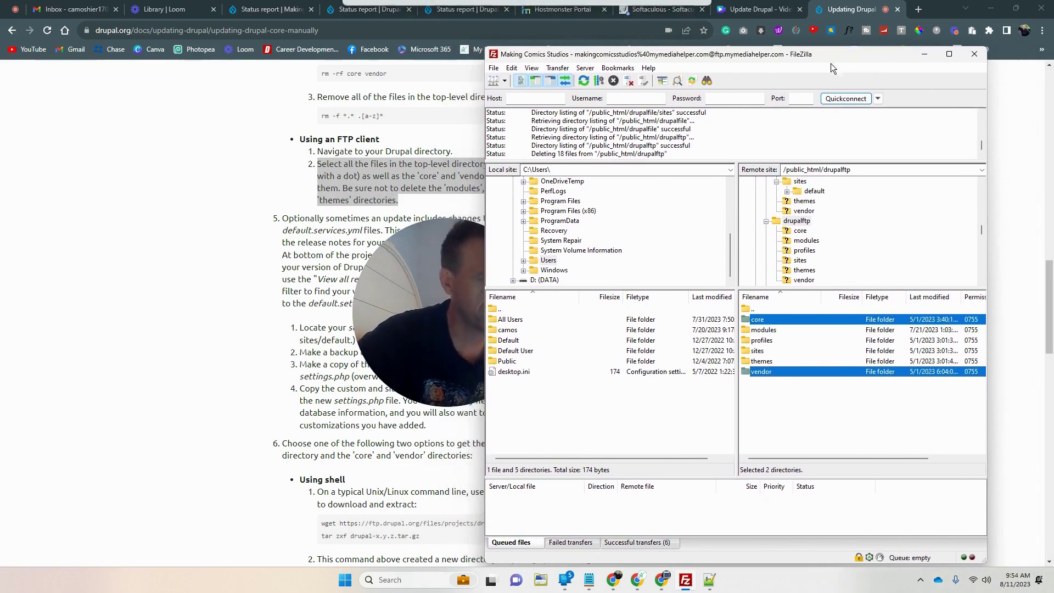
key(Delete)
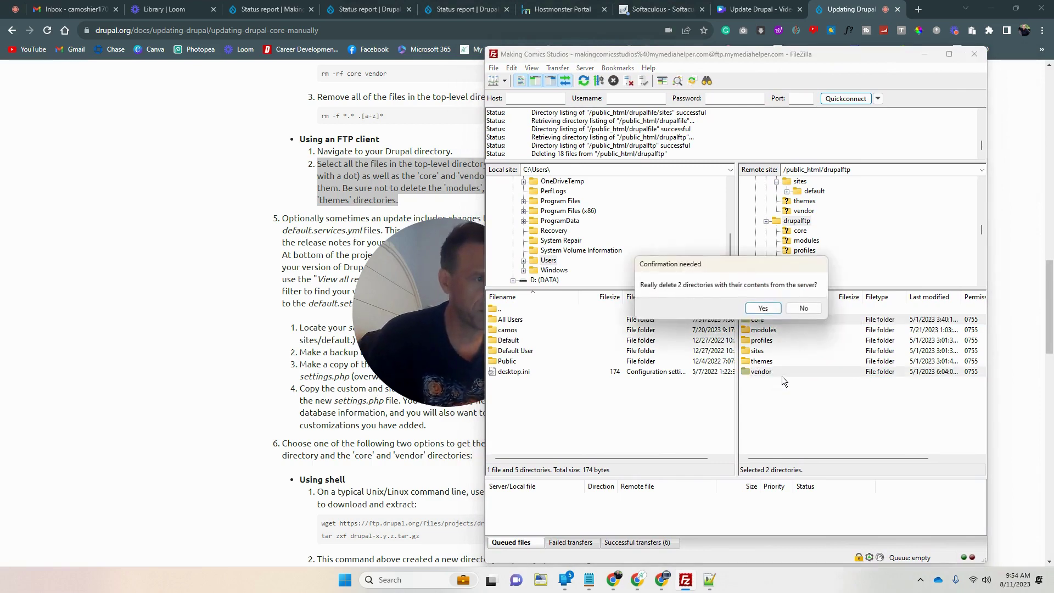
click(765, 310)
Bring FileZilla back in front of the browser to check the progress of the recursive deletion.
click(469, 311)
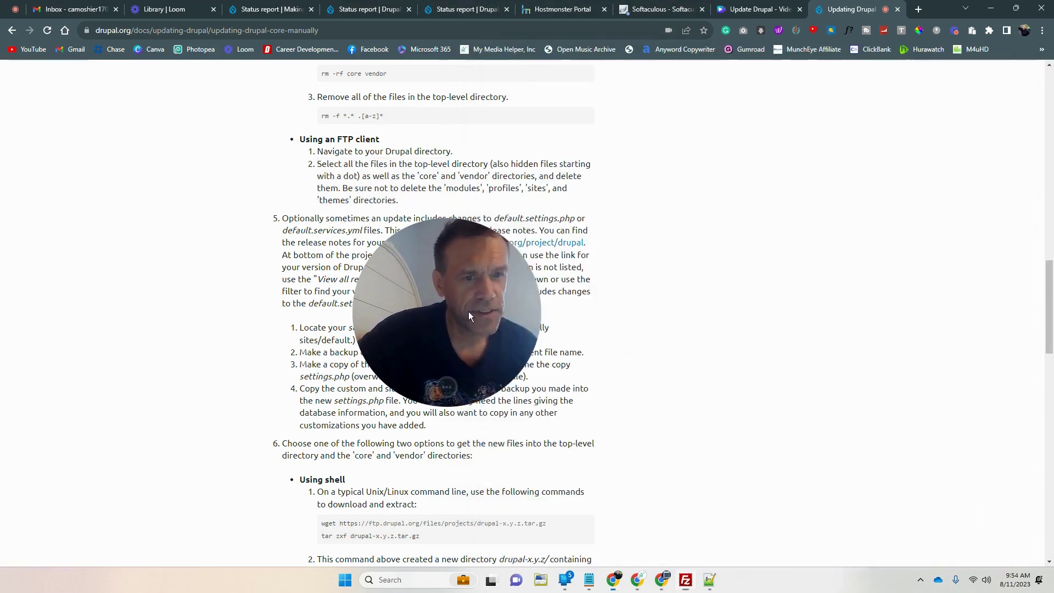
drag(469, 311, 355, 305)
click(688, 584)
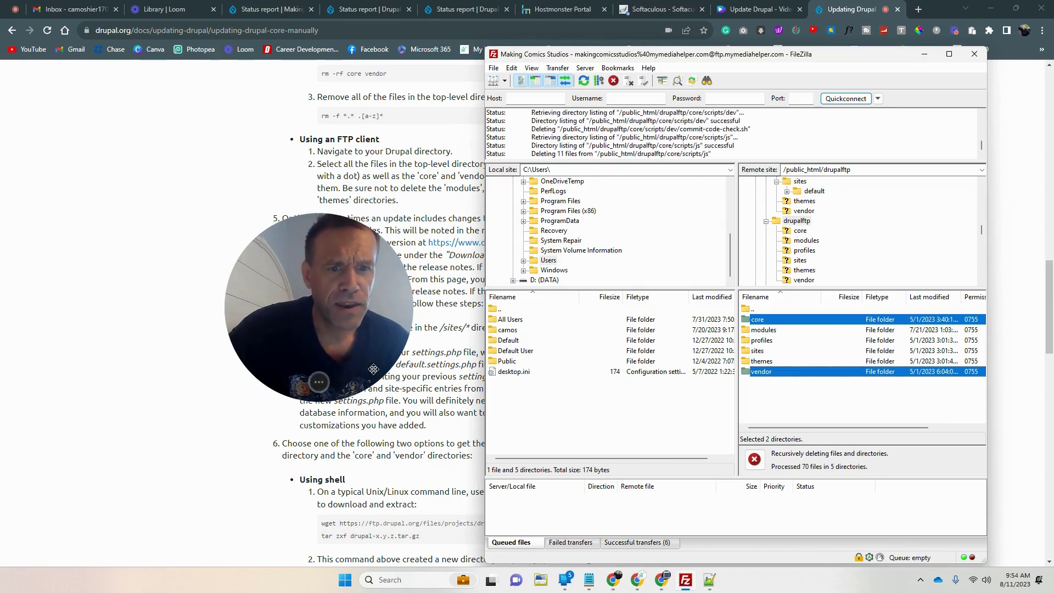
Return to the browser, open the Drupal 10 page on drupal.org and show its Download Drupal 10 option.
drag(373, 370, 290, 349)
scroll(579, 346, up, 2)
scroll(578, 345, up, 12)
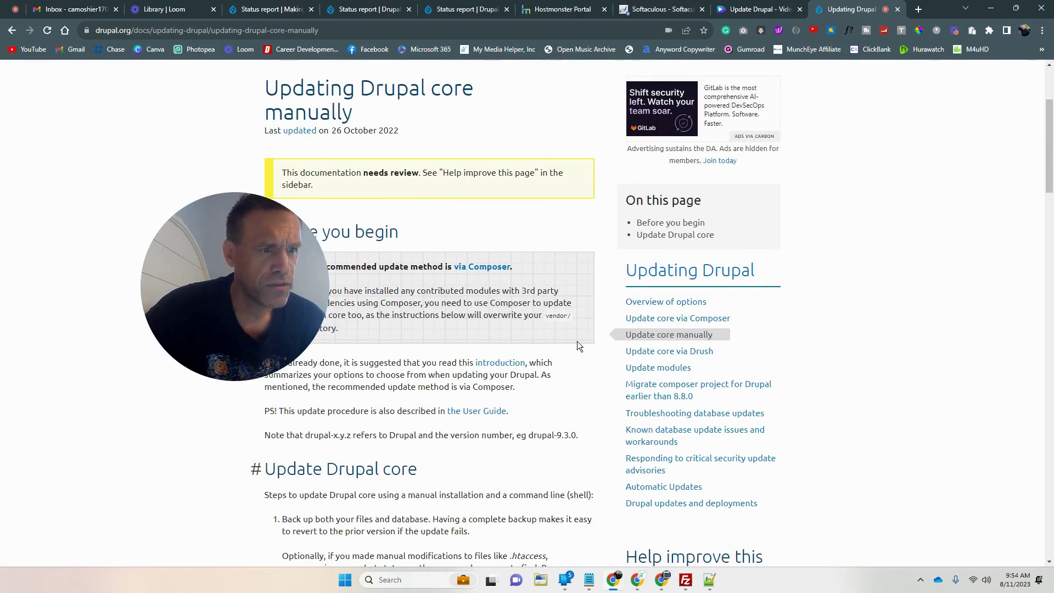
scroll(577, 340, up, 3)
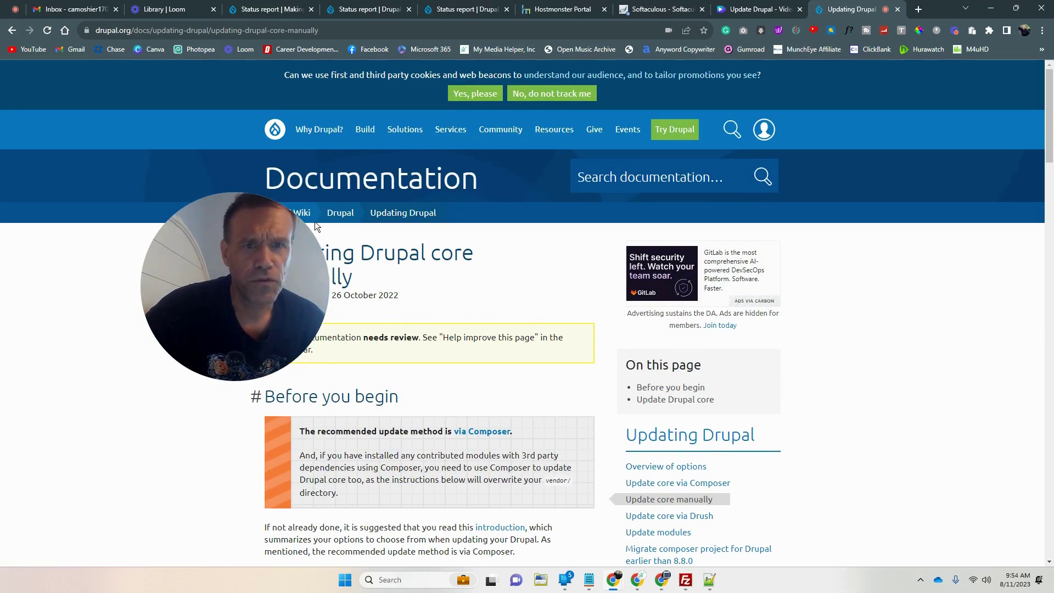
mouse_move(331, 144)
drag(278, 262, 175, 229)
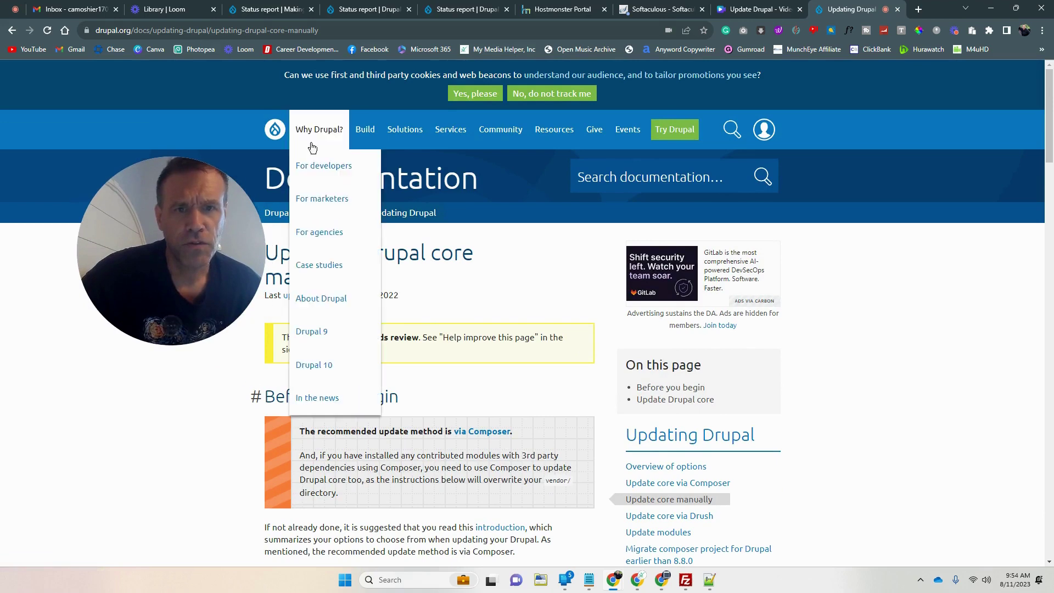
click(342, 371)
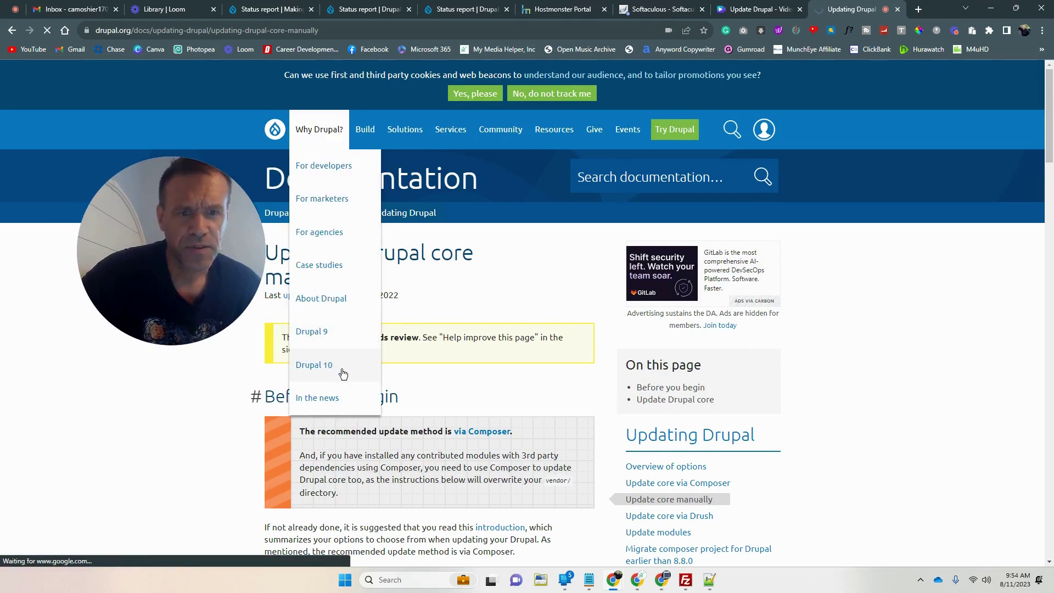
scroll(343, 374, down, 4)
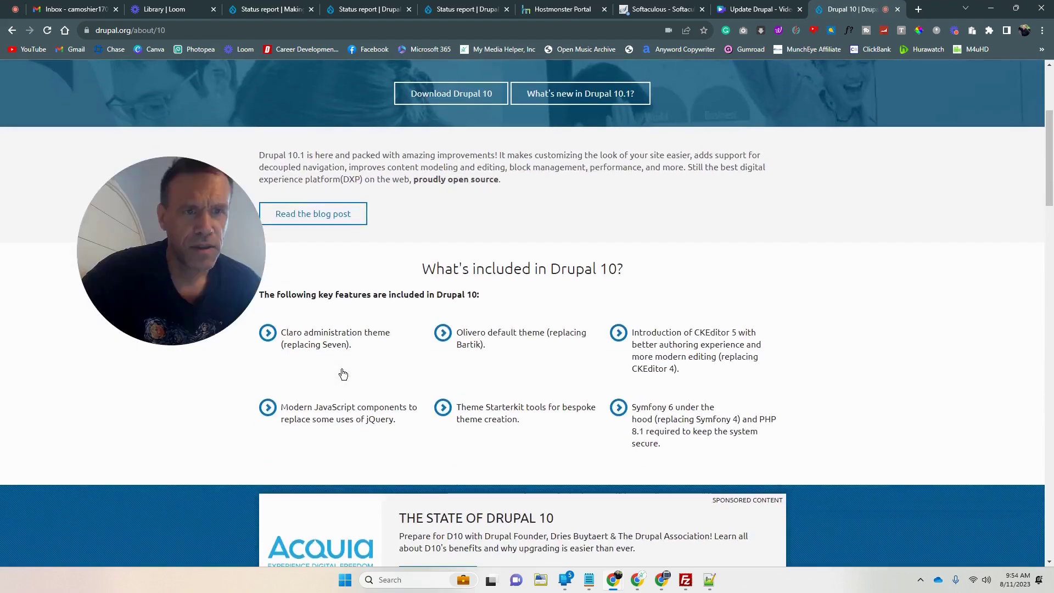
scroll(343, 374, up, 3)
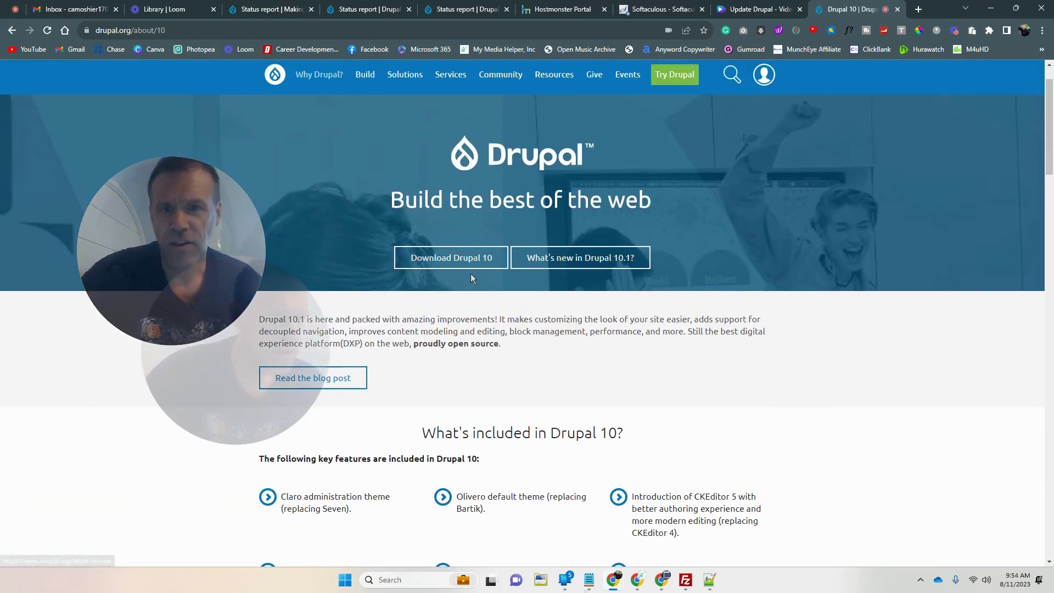
Shrink the browser window to reach the desktop, go to the Downloads folder and open the drupal-10.1.2 zip archive.
click(1015, 8)
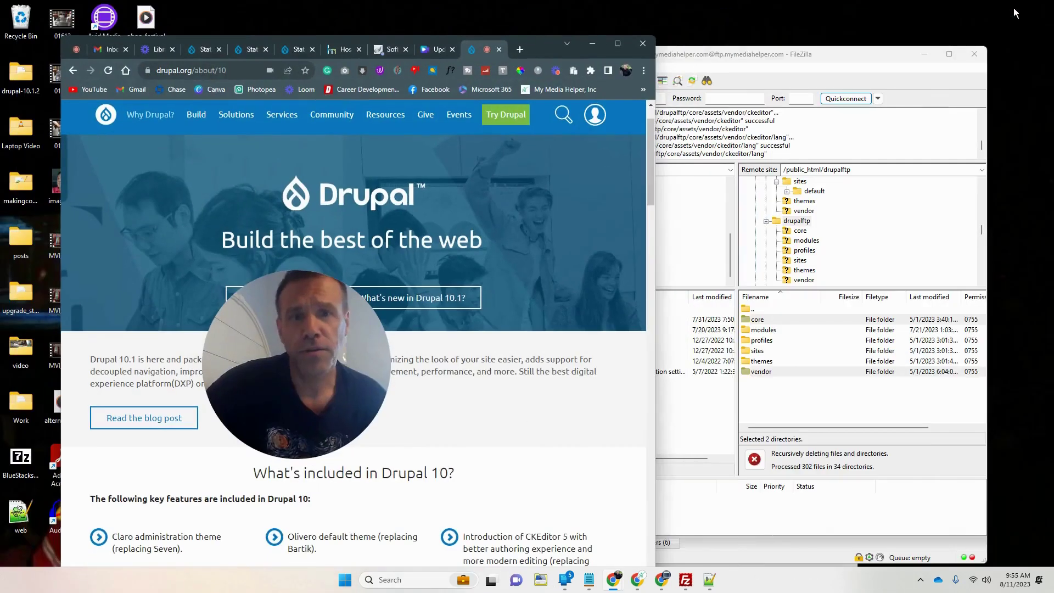
double_click(21, 132)
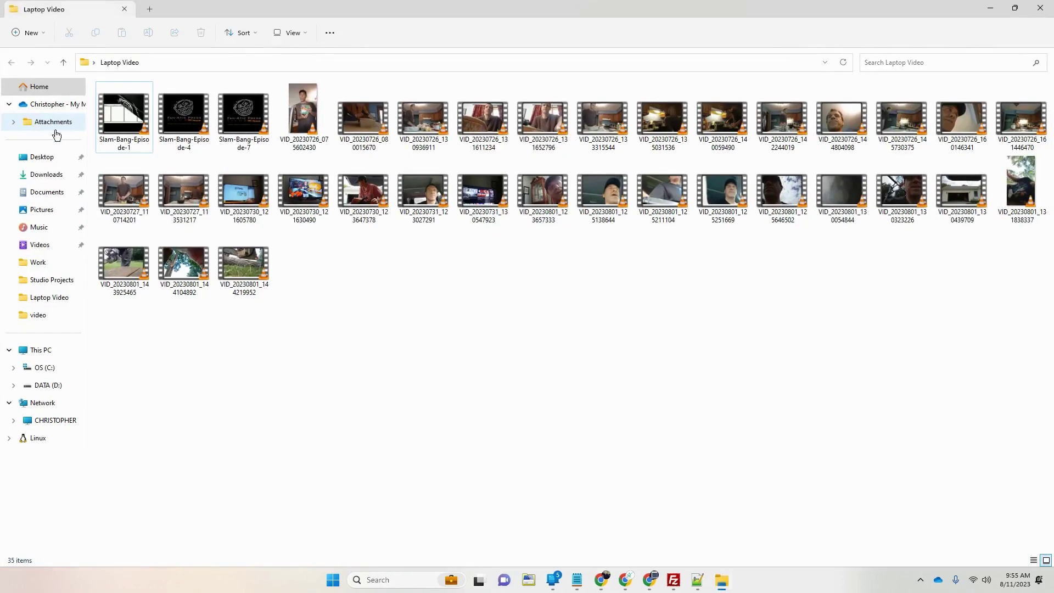
click(46, 174)
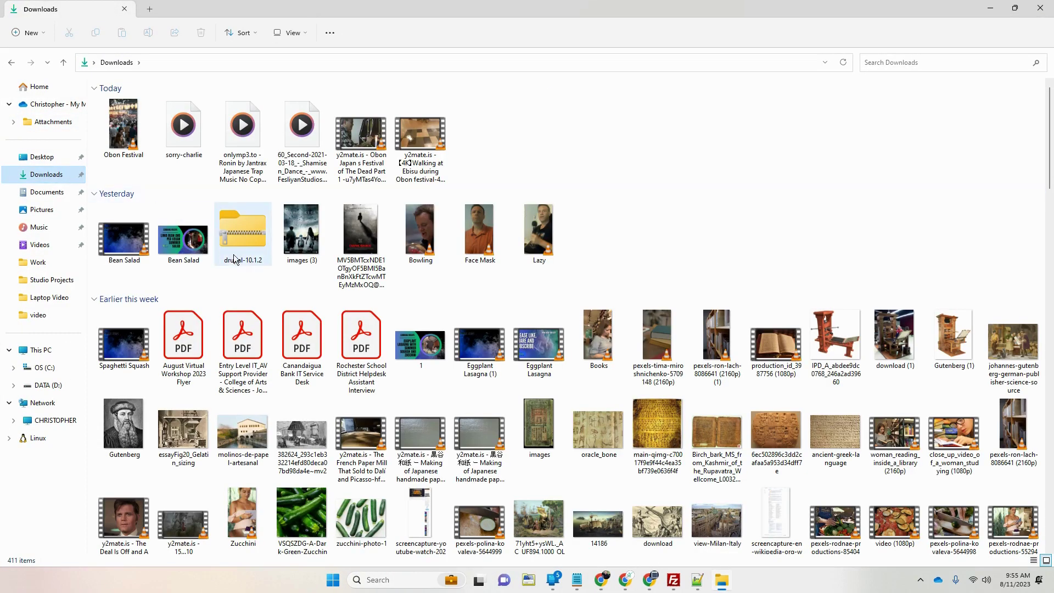
click(245, 256)
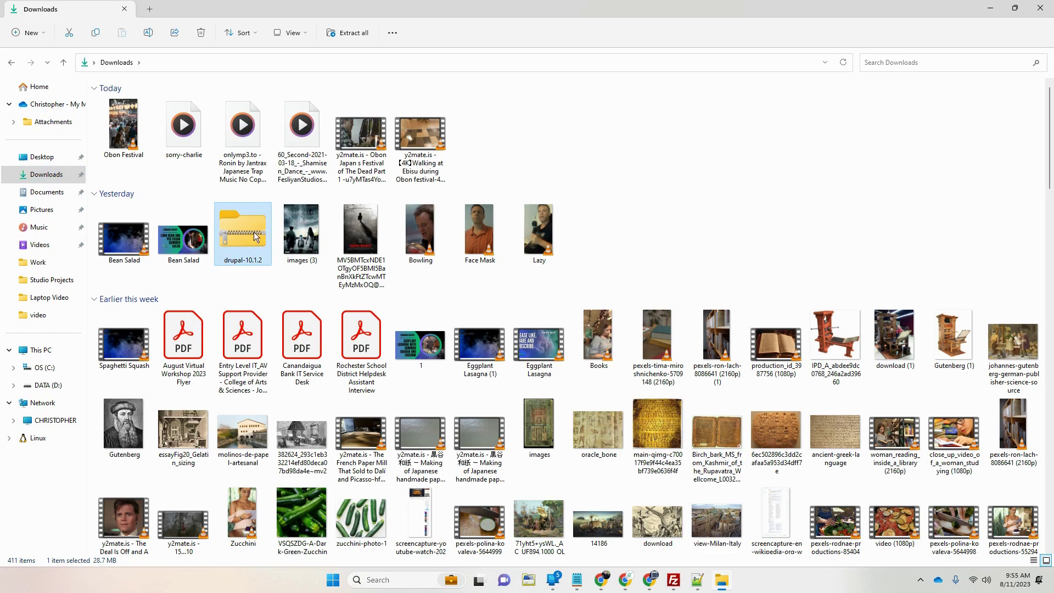
double_click(239, 233)
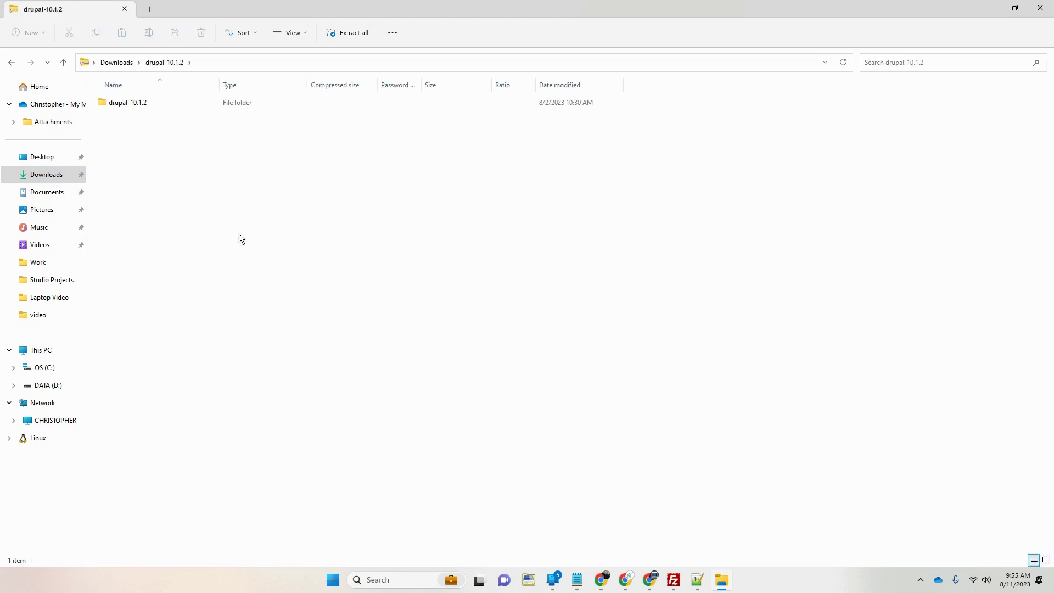
Show the copy option for the drupal-10.1.2 folder inside the archive, minimise File Explorer and maximise the browser.
click(126, 108)
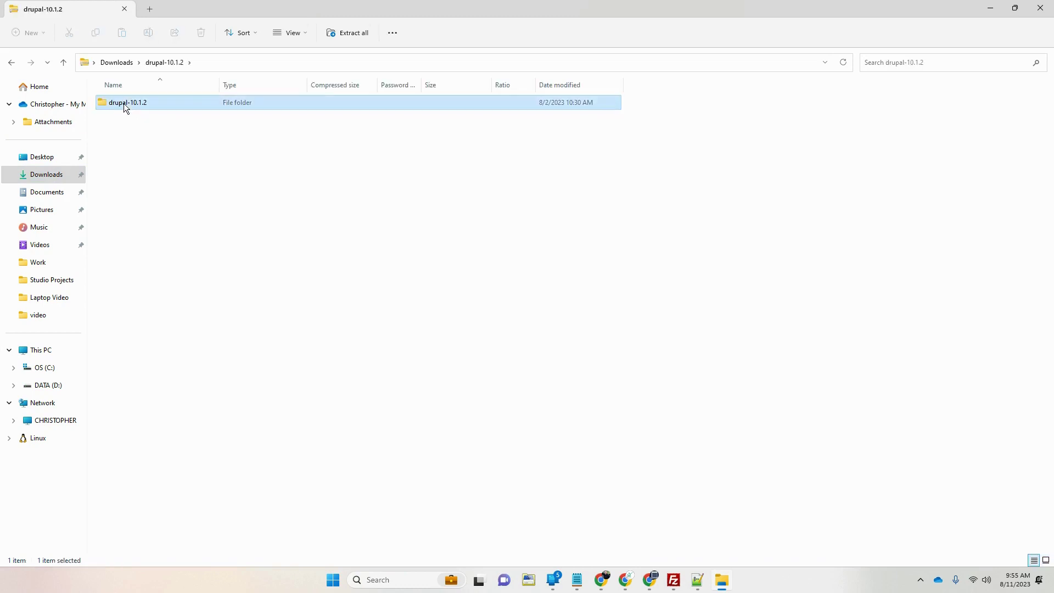
right_click(125, 108)
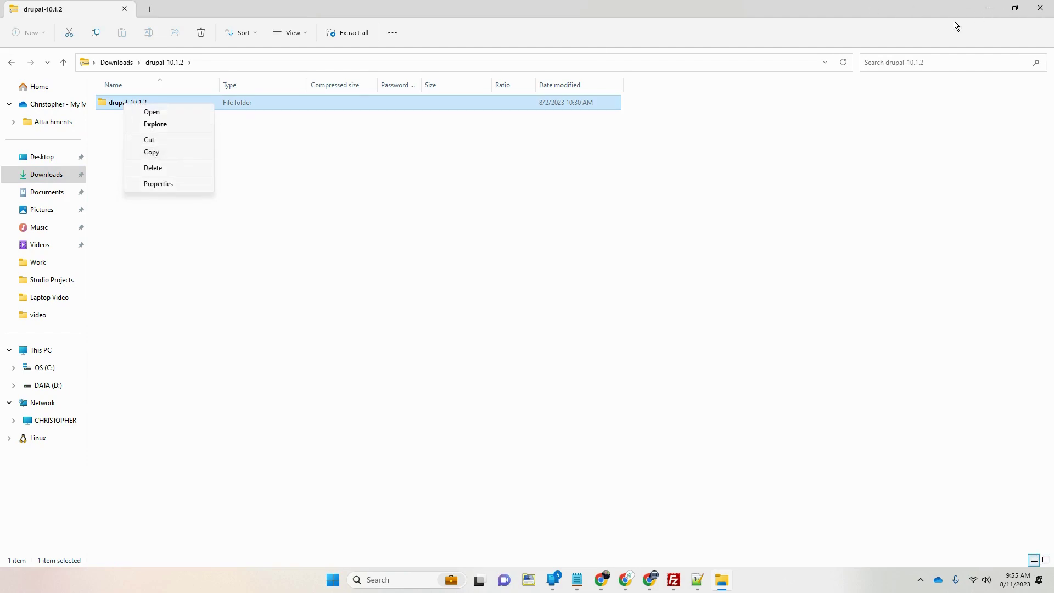
click(990, 9)
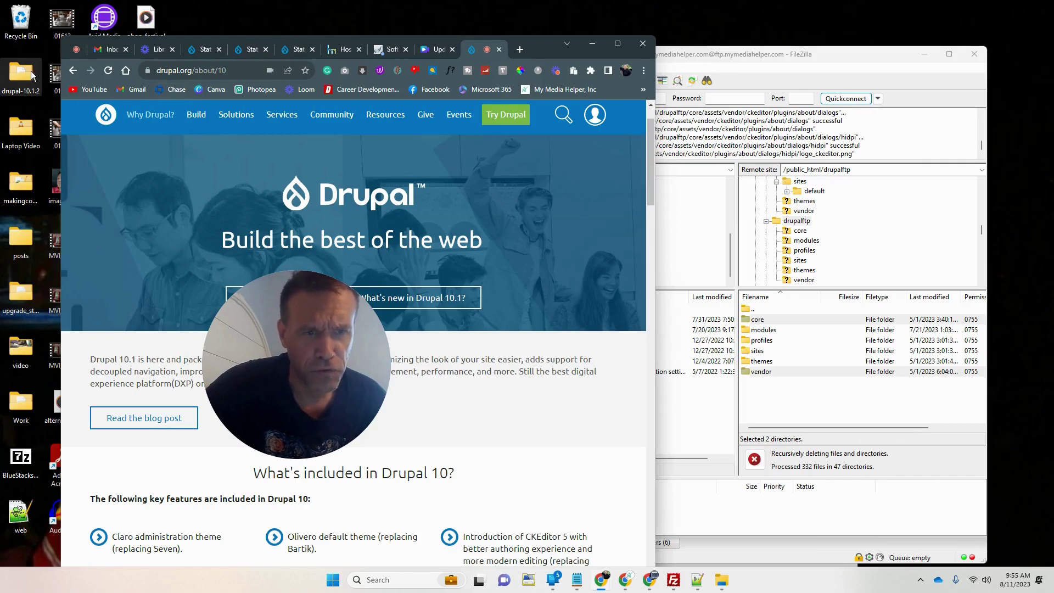
click(618, 44)
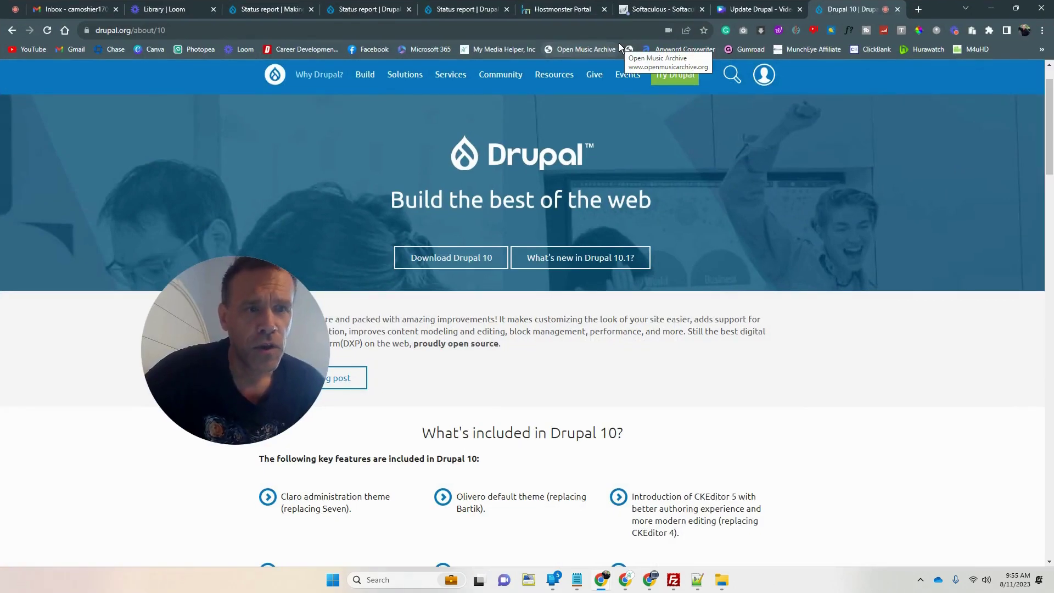
Check the deletion progress in FileZilla, minimise it and switch to the Hostmonster portal page.
click(670, 582)
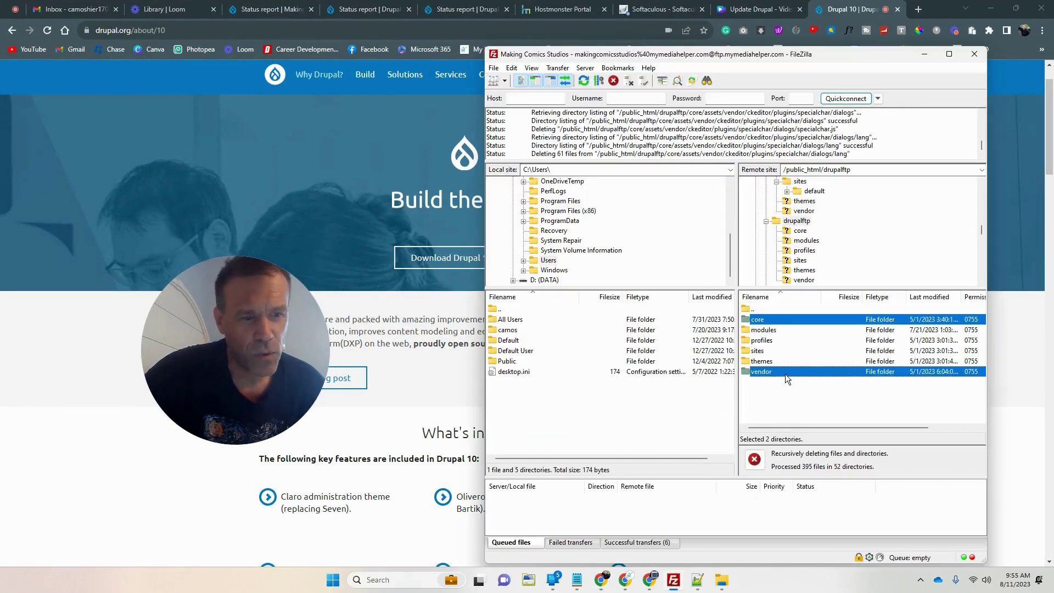
click(927, 51)
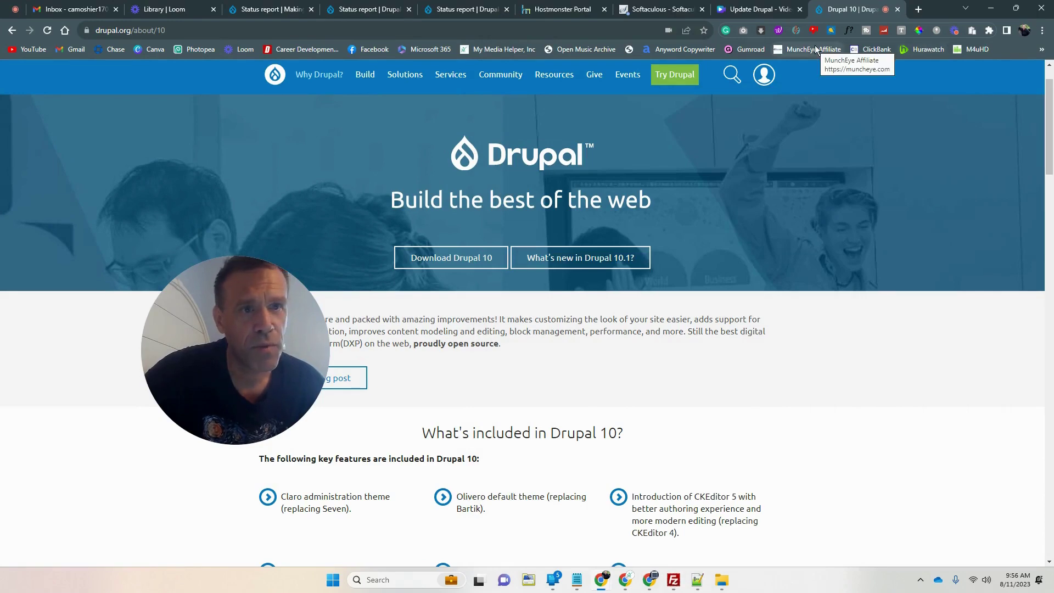
click(560, 12)
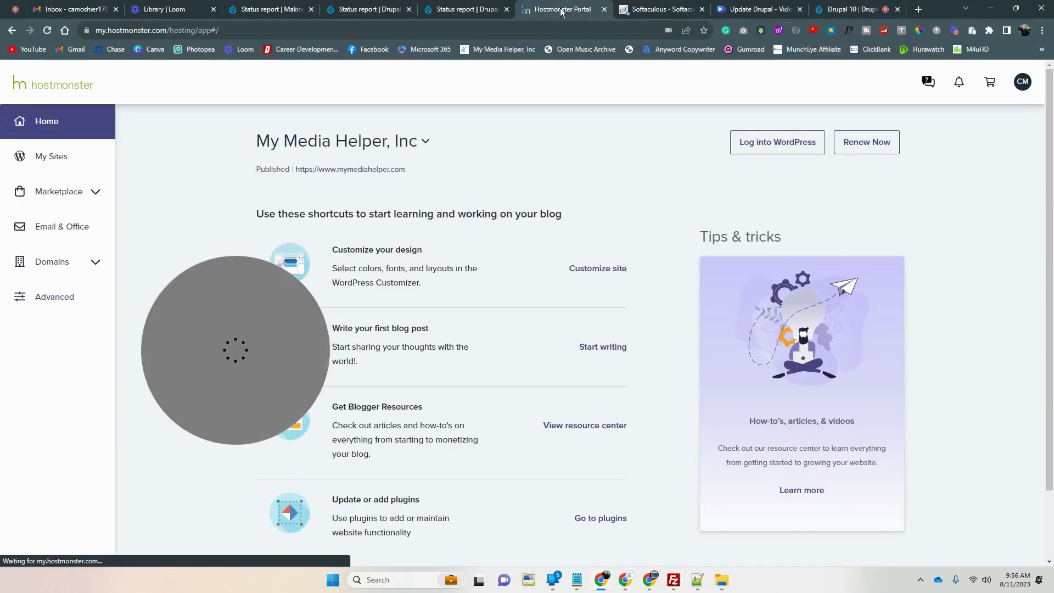
Review the Softaculous upgrade completion page and open its mymediahelper.com/mcs/update.php link.
click(675, 11)
drag(226, 388, 680, 281)
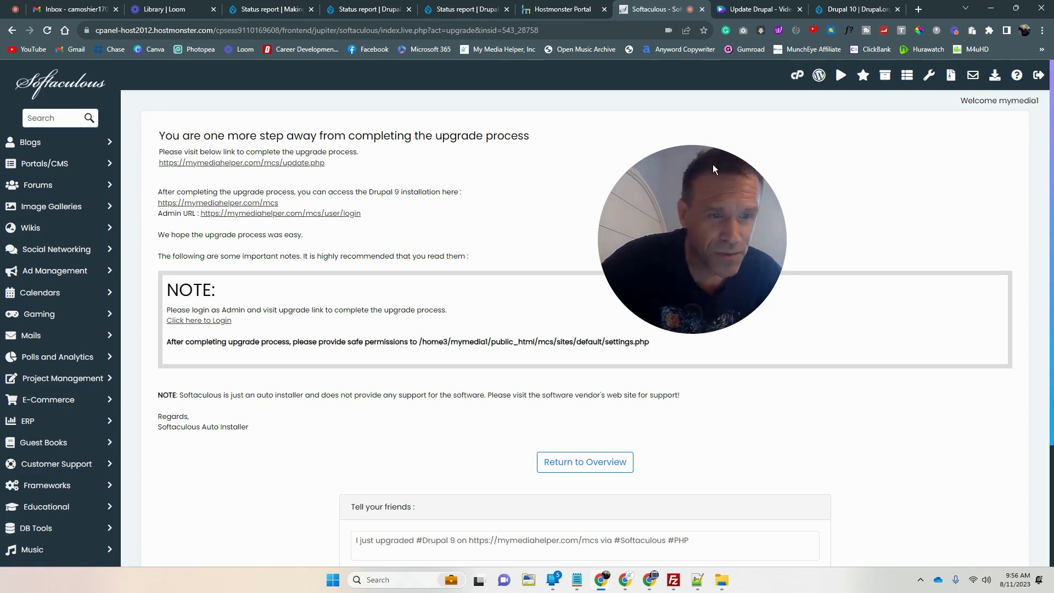
drag(711, 212, 709, 197)
scroll(567, 288, down, 3)
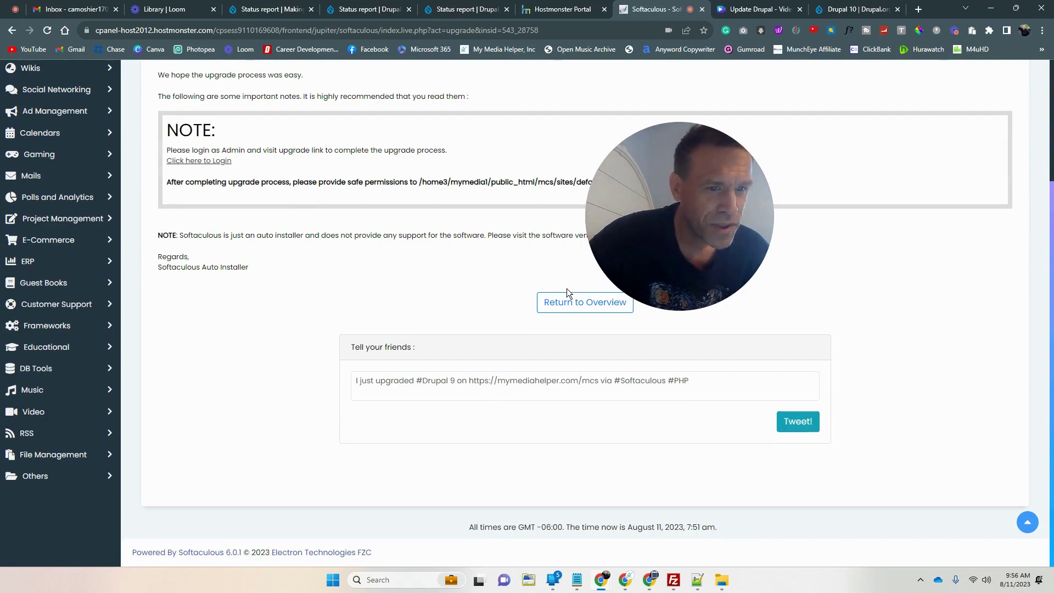
scroll(567, 289, up, 3)
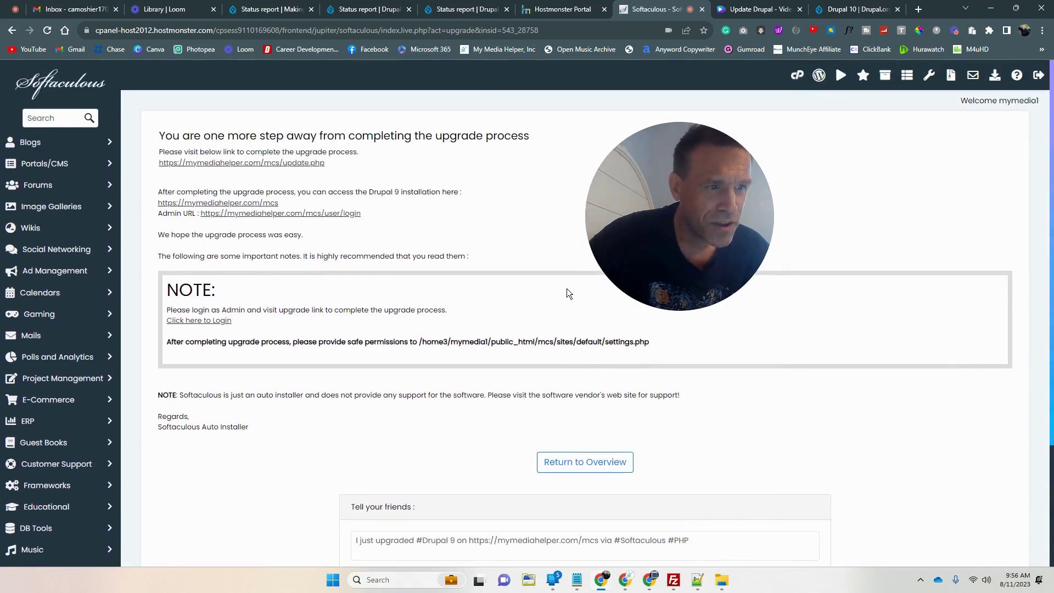
click(268, 164)
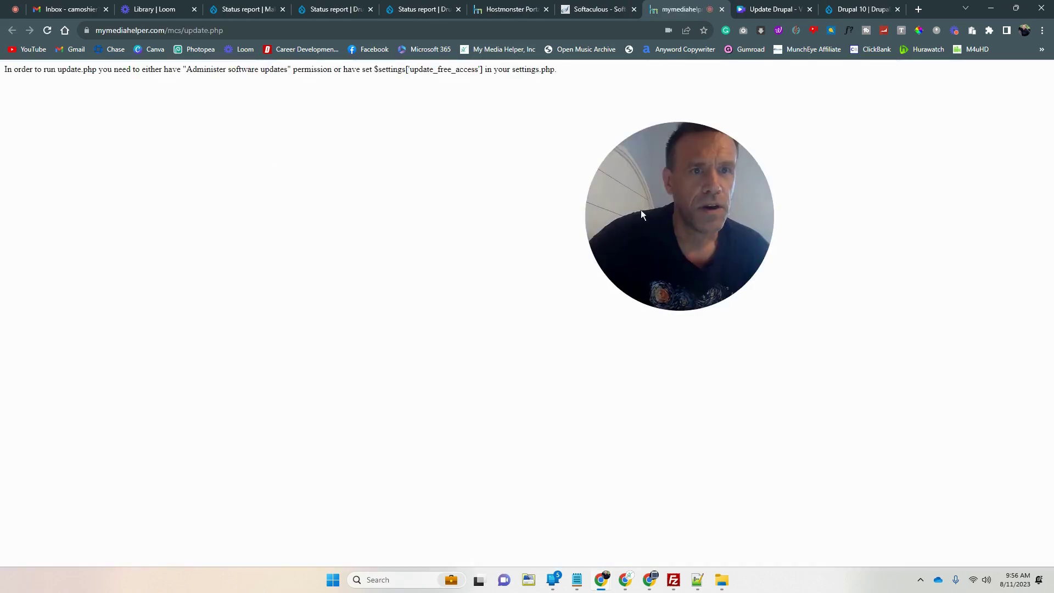
drag(640, 210, 436, 219)
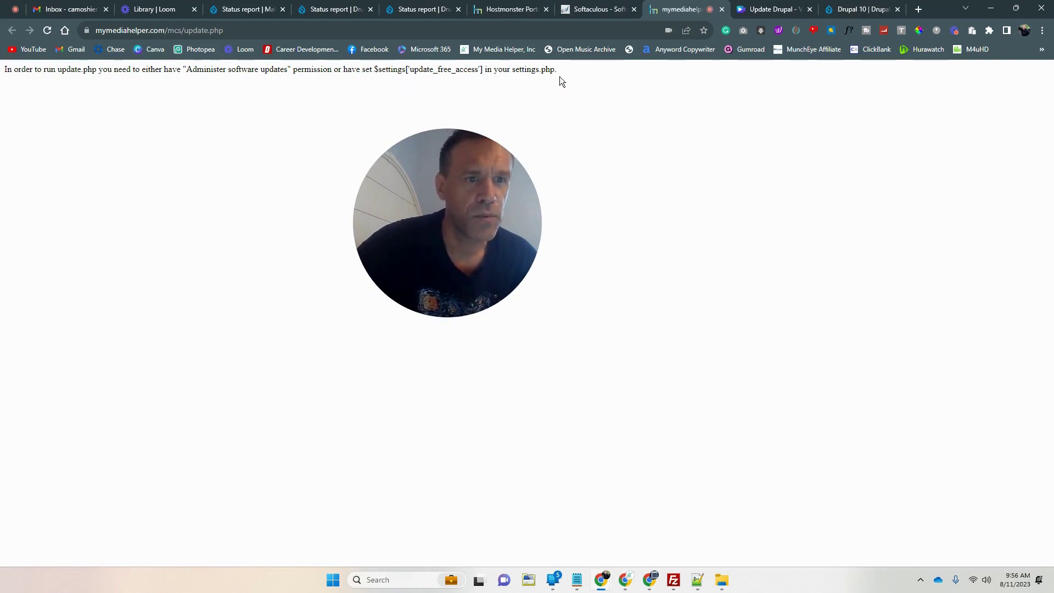
drag(470, 205, 517, 196)
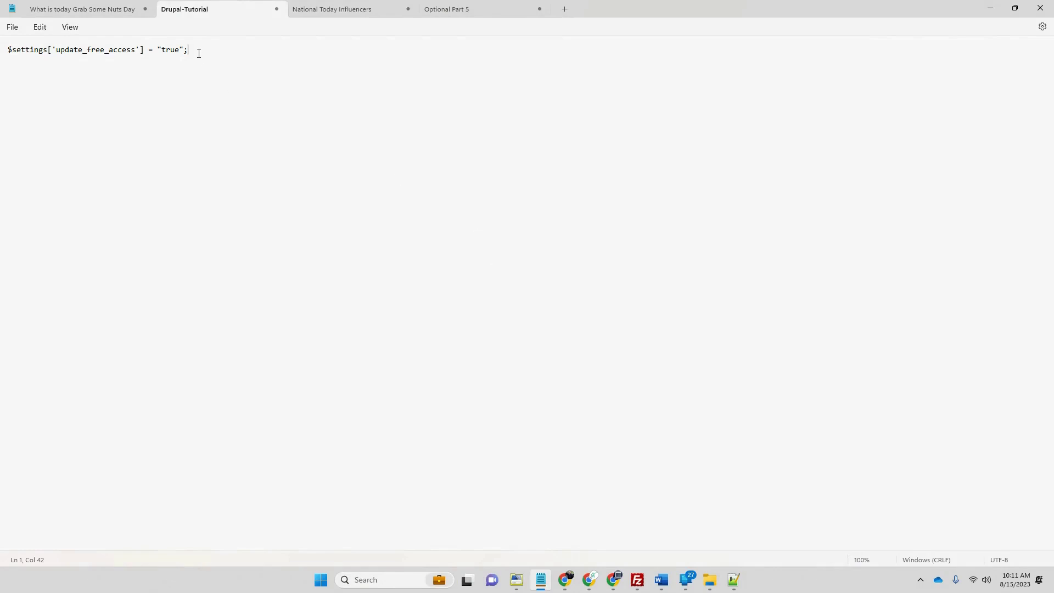
Select the update_free_access line in the Drupal-Tutorial note, switch to settings.php in Notepad++ and add an empty line at its end.
drag(199, 53, 11, 38)
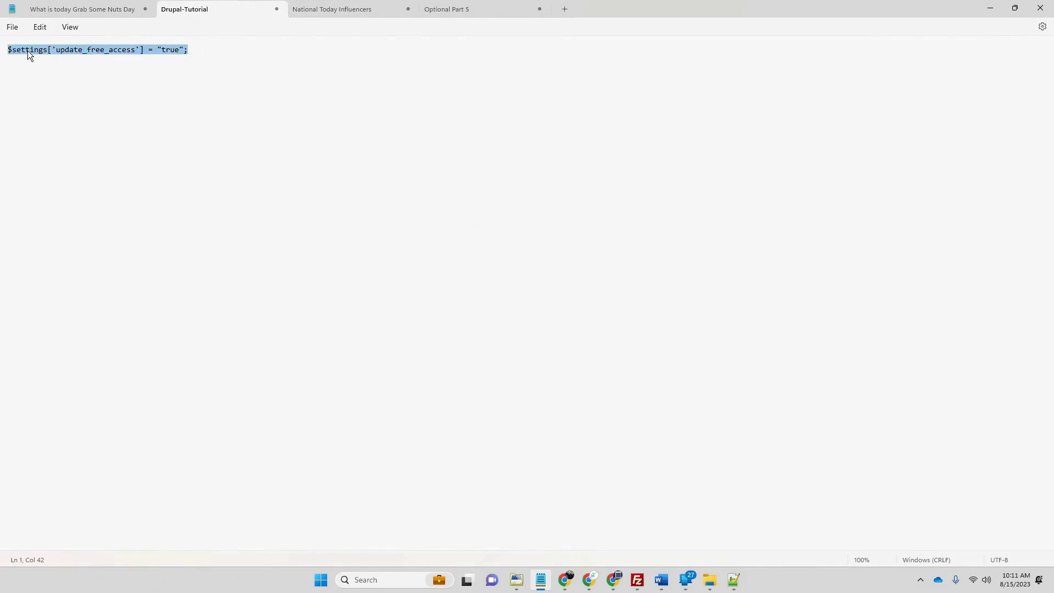
click(730, 580)
click(197, 302)
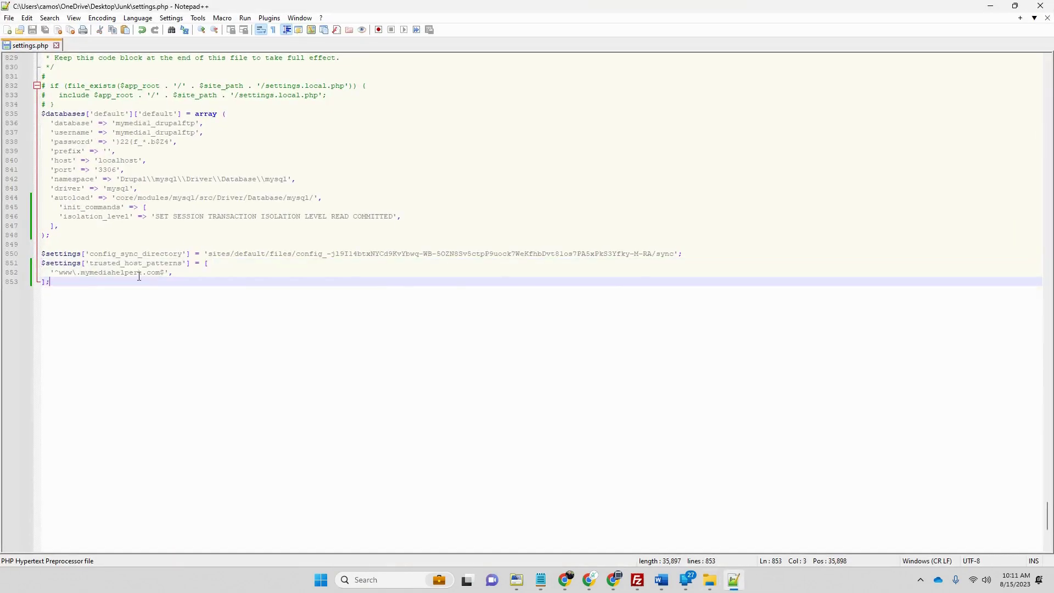
scroll(165, 208, up, 2)
scroll(82, 290, down, 2)
key(Return)
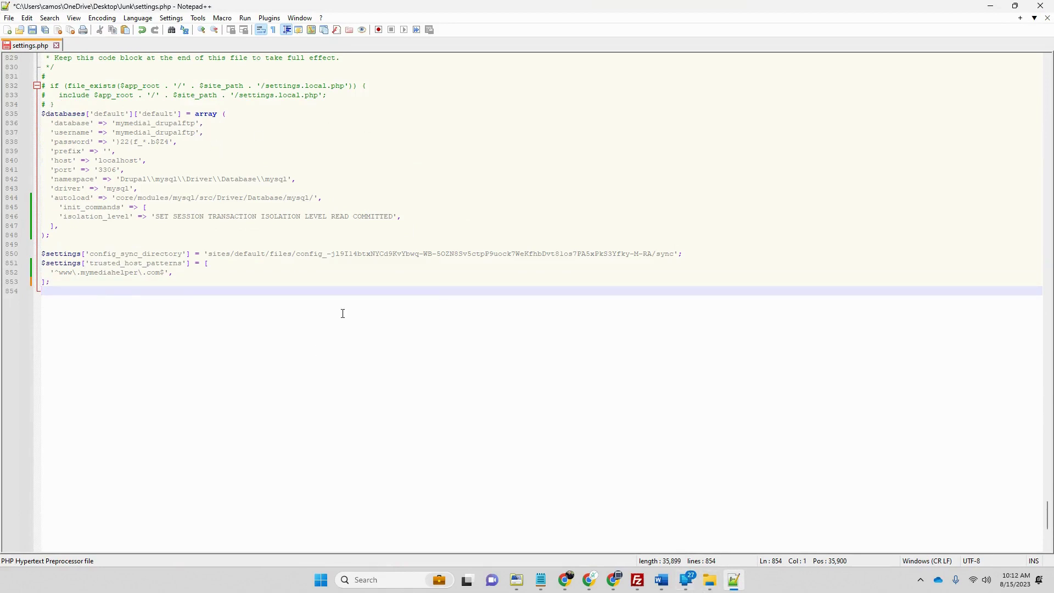
Return to the Drupal-Tutorial note in Notepad and copy the line $settings['update_free_access'] = "true";.
click(538, 585)
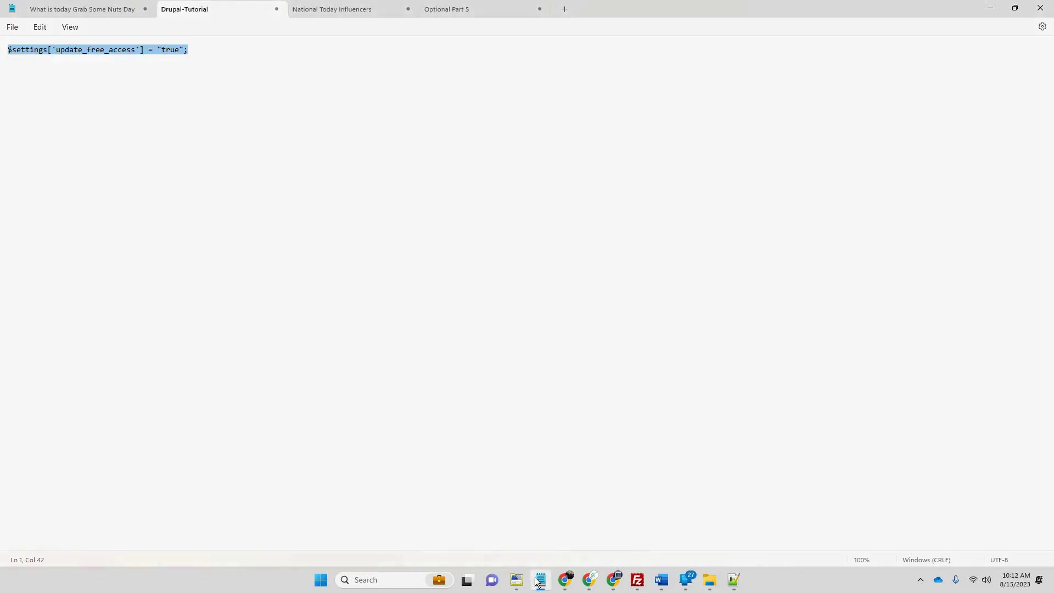
click(239, 51)
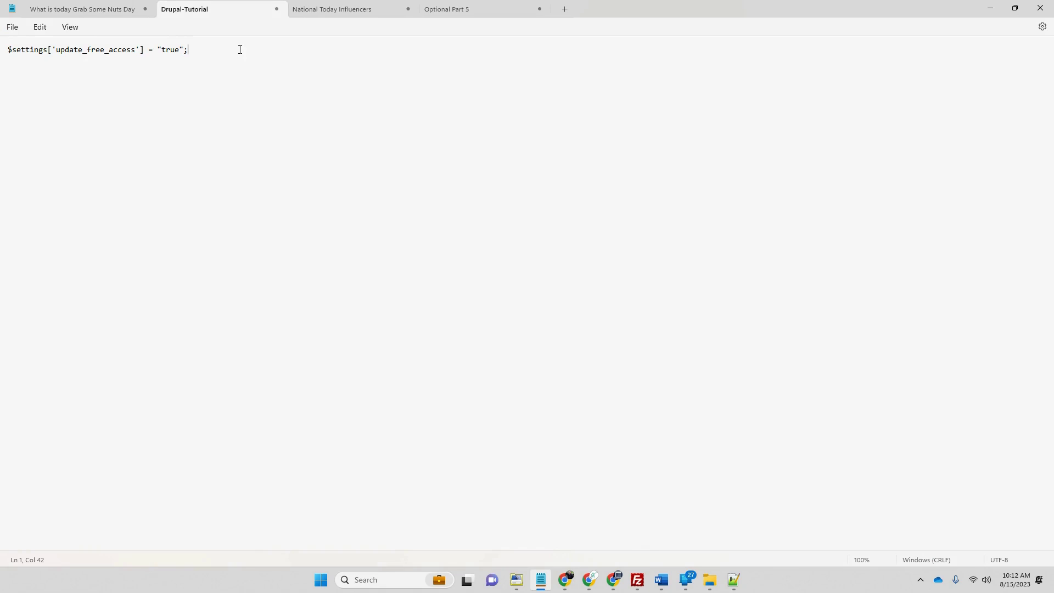
drag(232, 55, 16, 60)
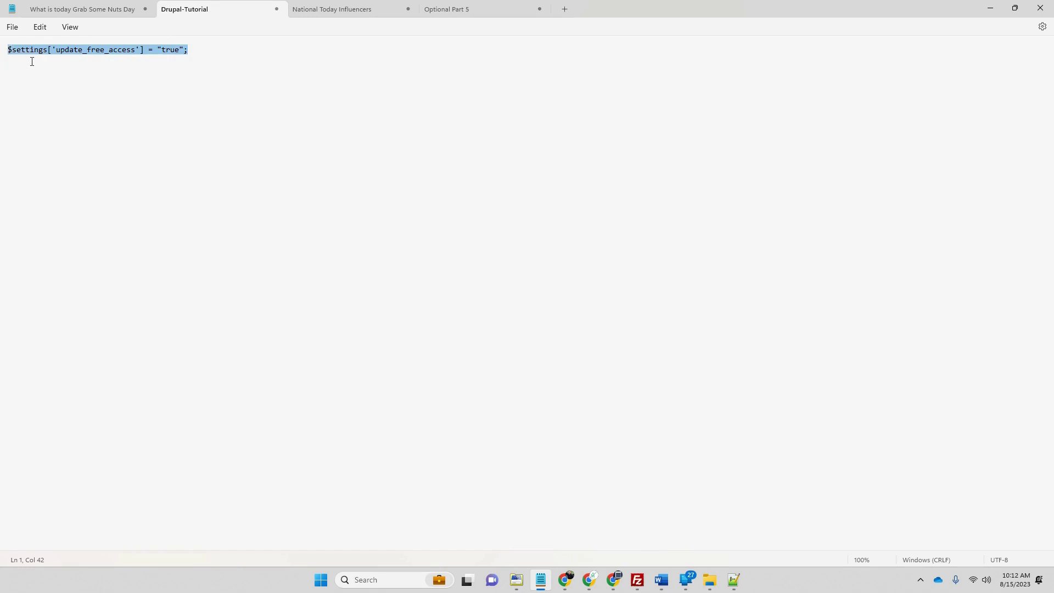
right_click(120, 56)
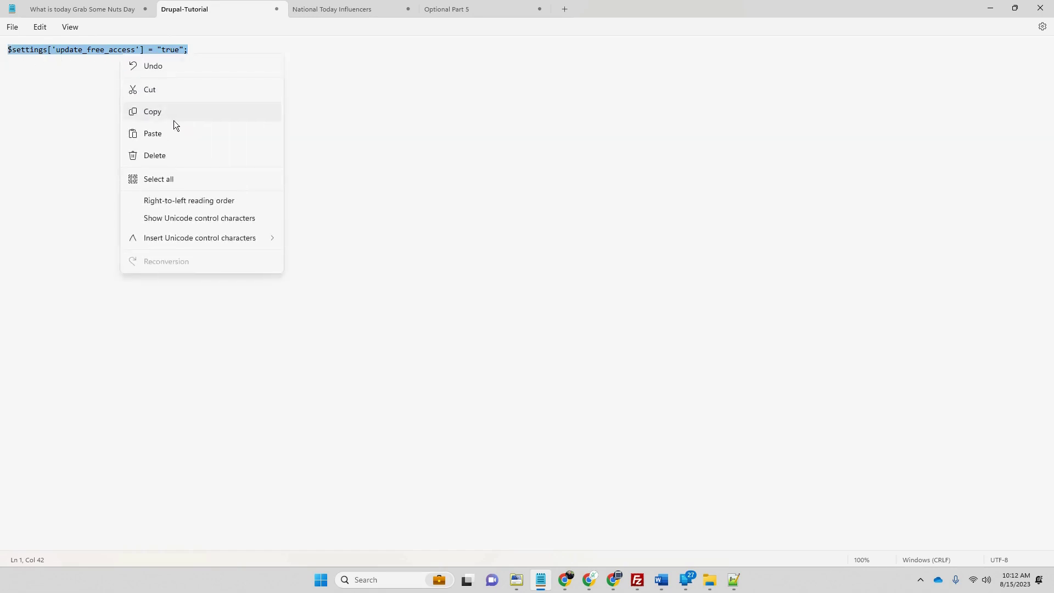
click(171, 114)
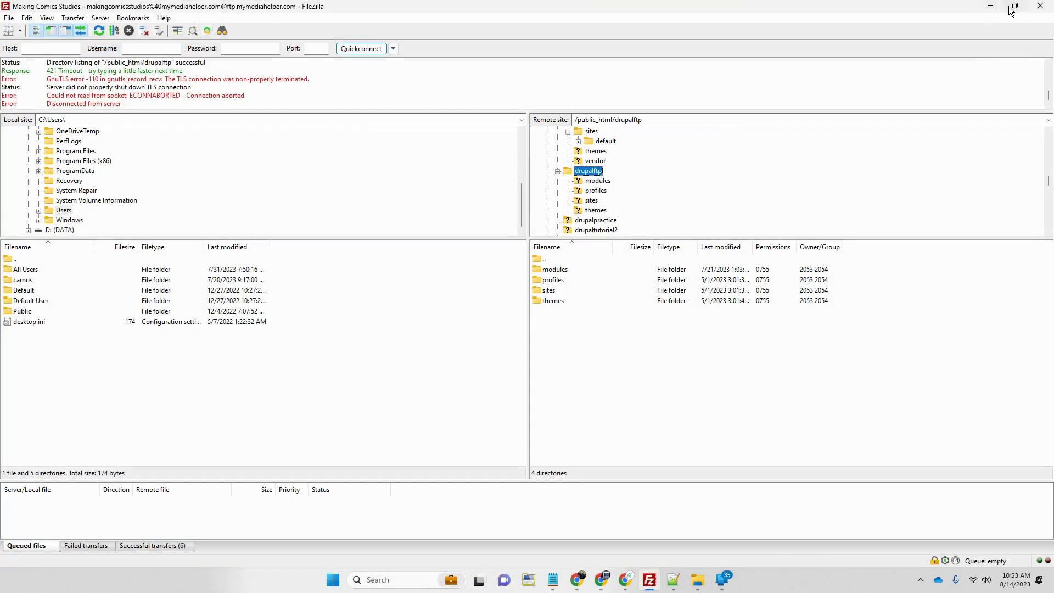
Clear the desktop around a smaller FileZilla window and open the desktop's drupal-10.1.2 folder beside it.
click(1013, 8)
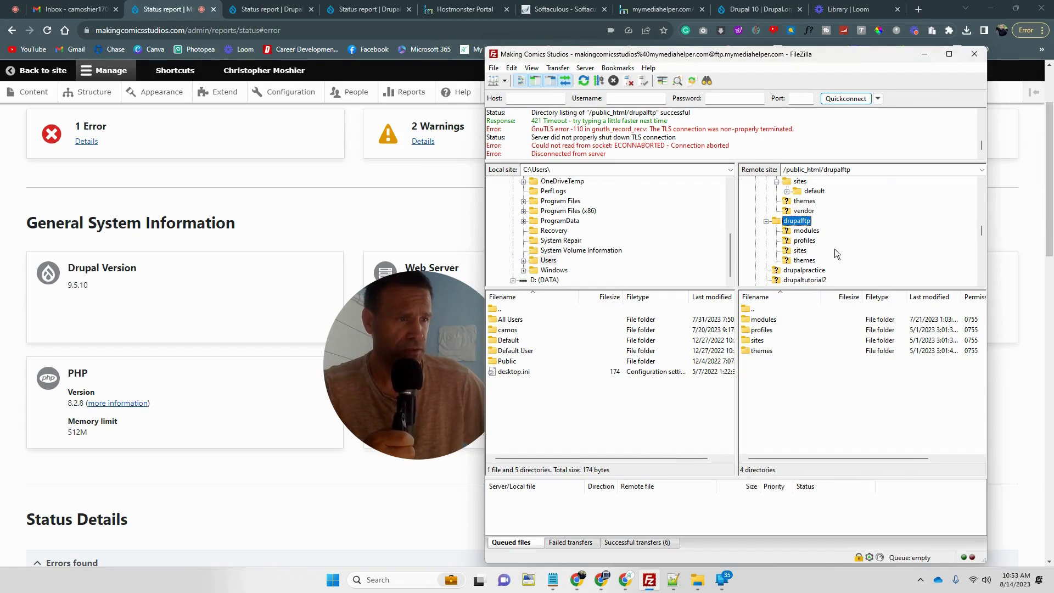
scroll(834, 248, up, 1)
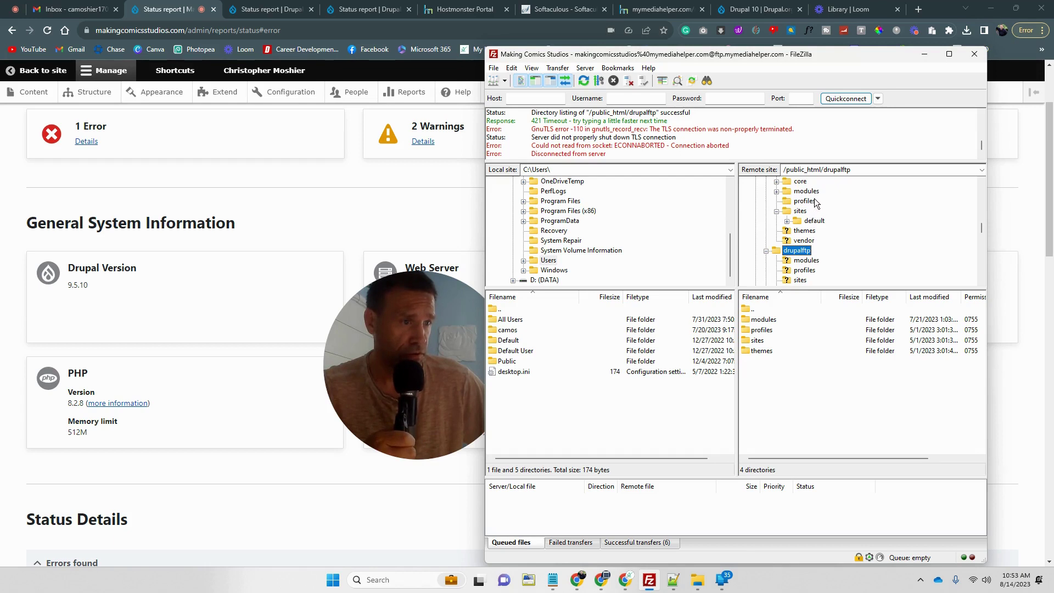
scroll(808, 189, up, 1)
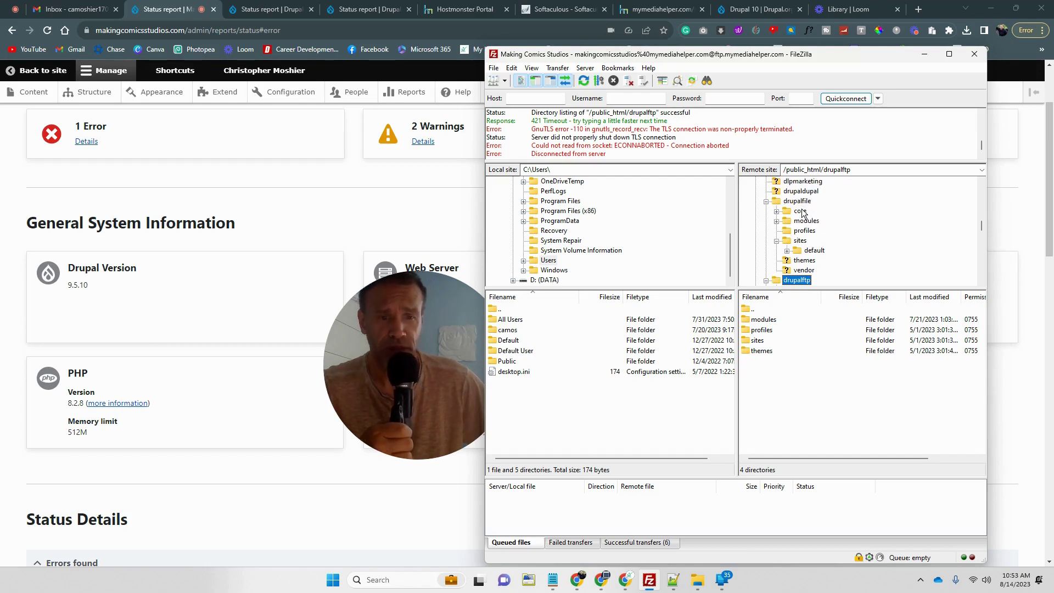
click(991, 9)
click(991, 9)
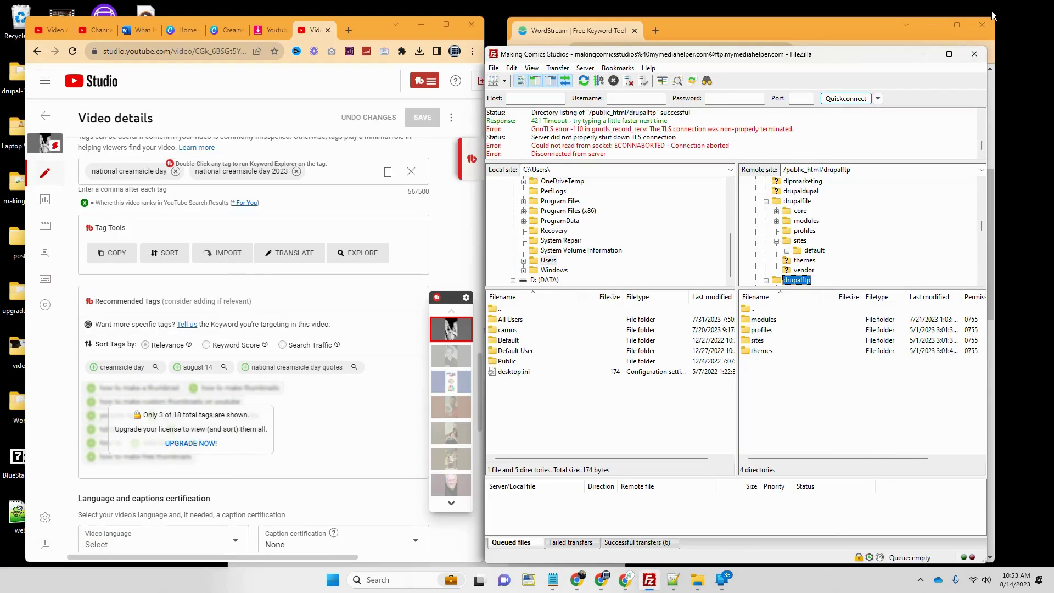
click(416, 27)
double_click(23, 86)
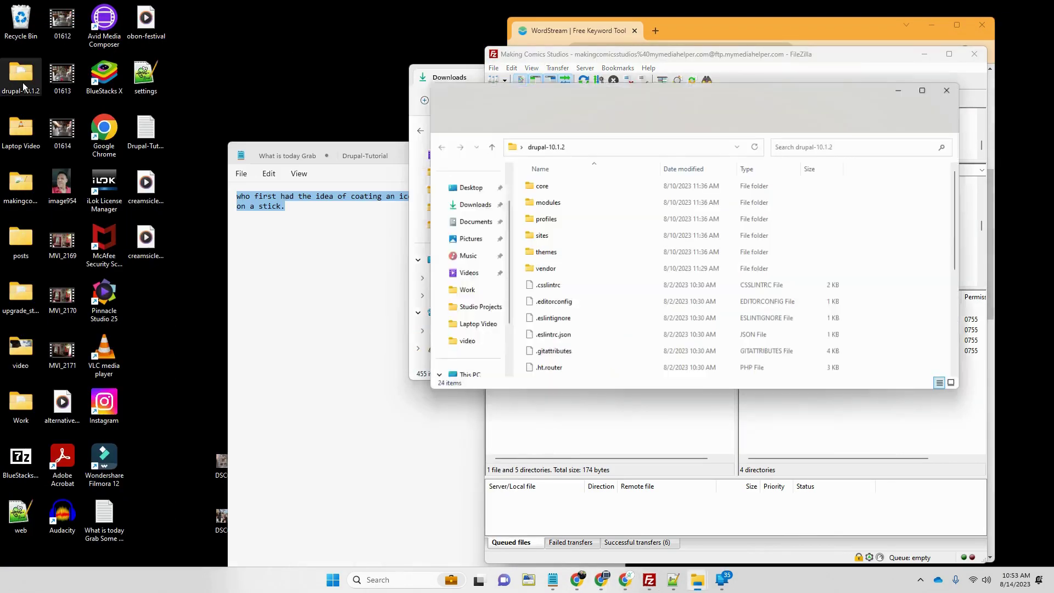
drag(822, 99, 443, 71)
Upload the loose root files, the core folder and the vendor folder from drupal-10.1.2 to /public_html/drupalftp.
scroll(256, 292, down, 3)
scroll(291, 184, down, 3)
drag(496, 361, 890, 420)
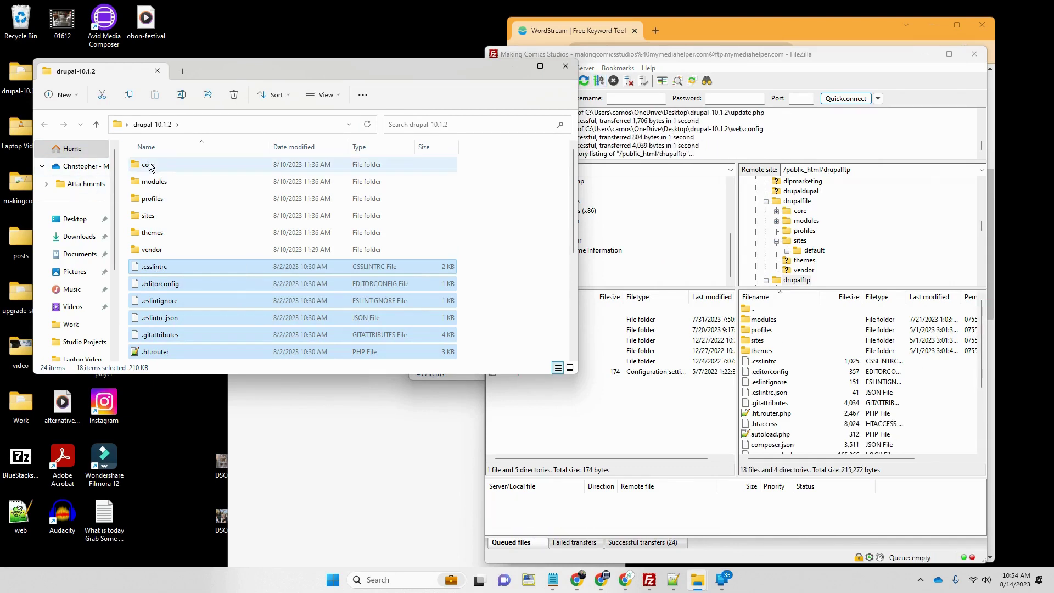
drag(147, 165, 860, 423)
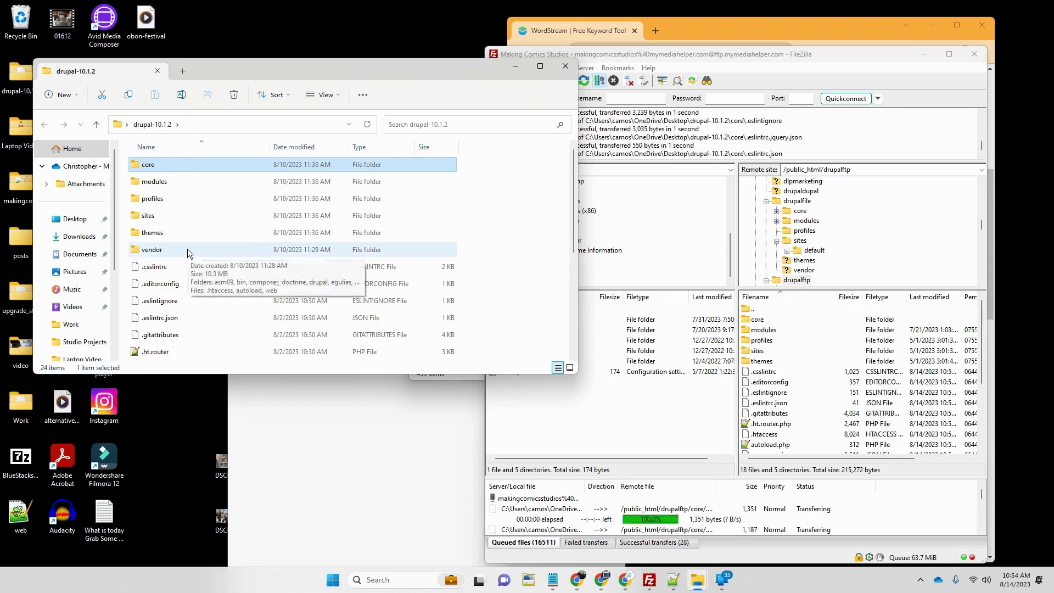
drag(186, 250, 927, 432)
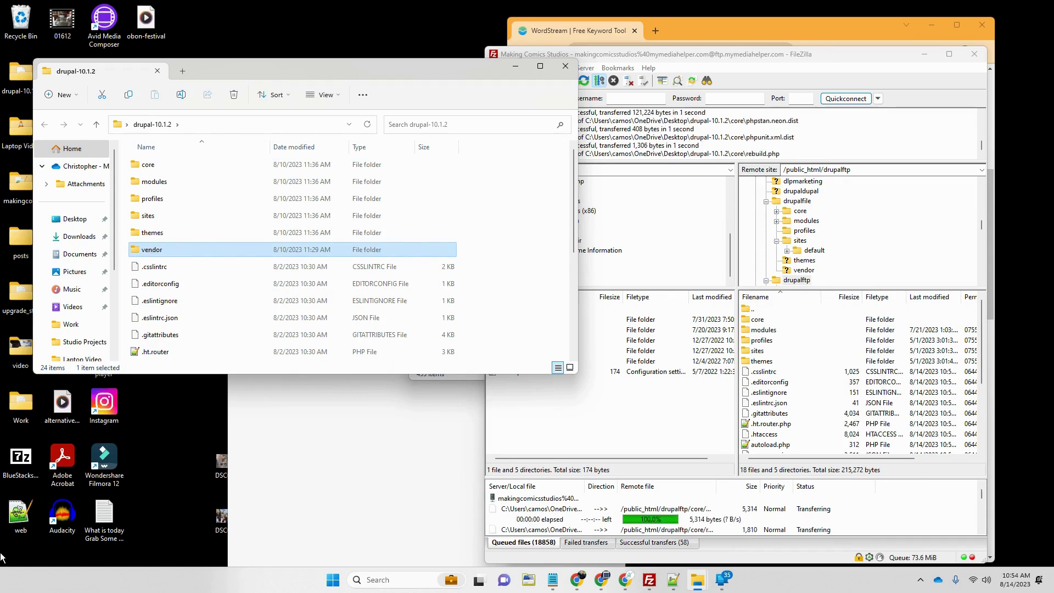
Check the uploaded drupalftp files in the maximised FileZilla window, minimise it and reload mymediahelper.com/drupalftp/ in the browser.
click(949, 54)
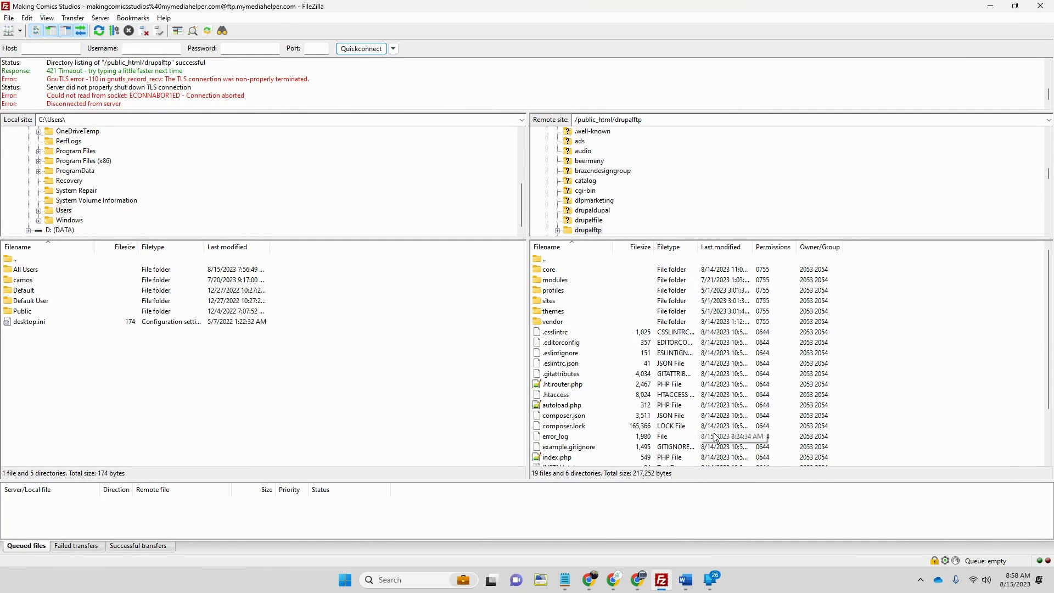
click(991, 6)
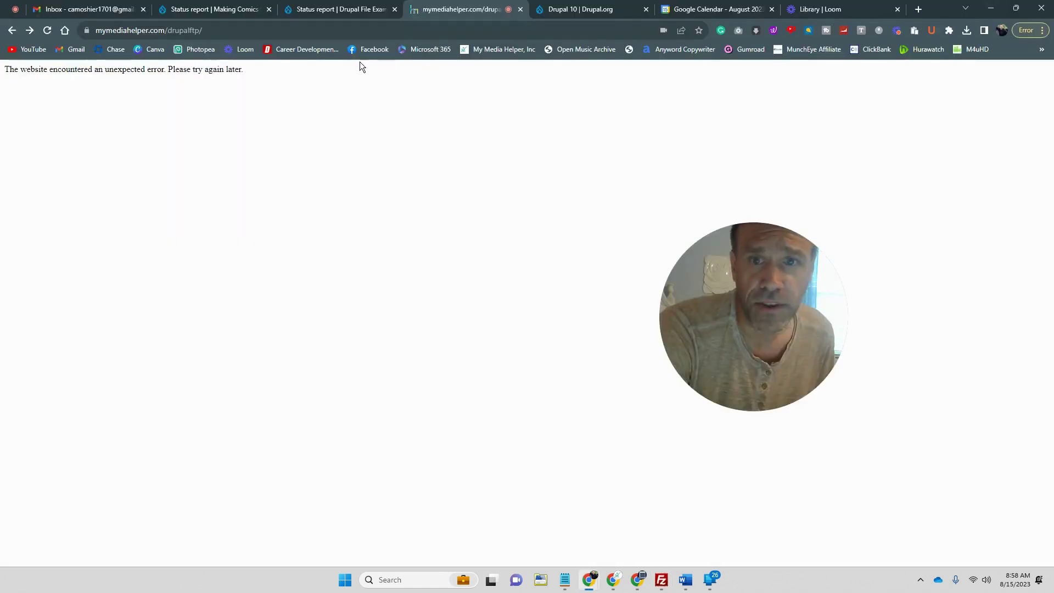
click(234, 31)
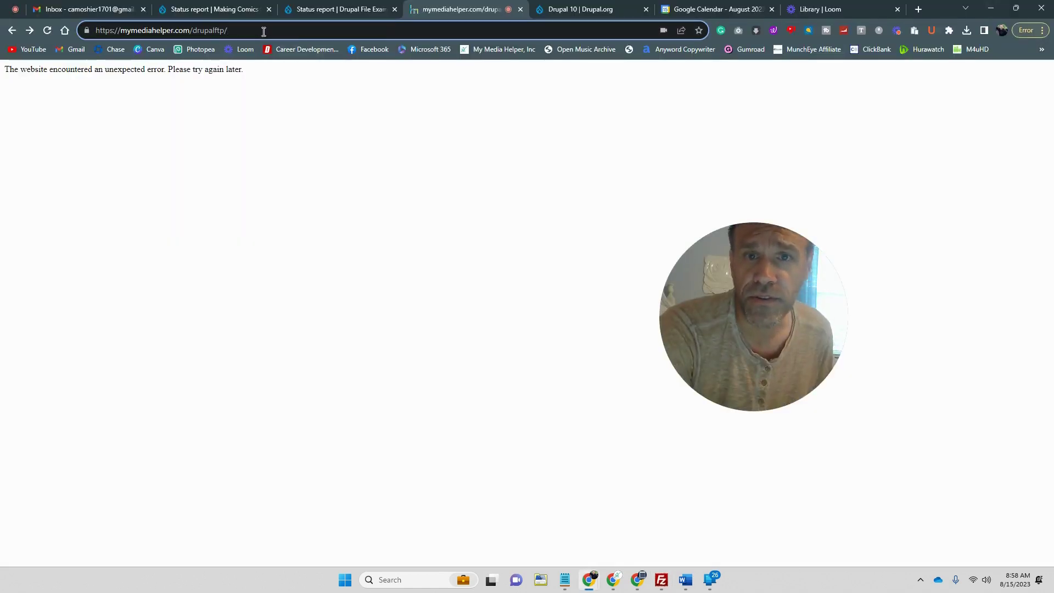
key(Return)
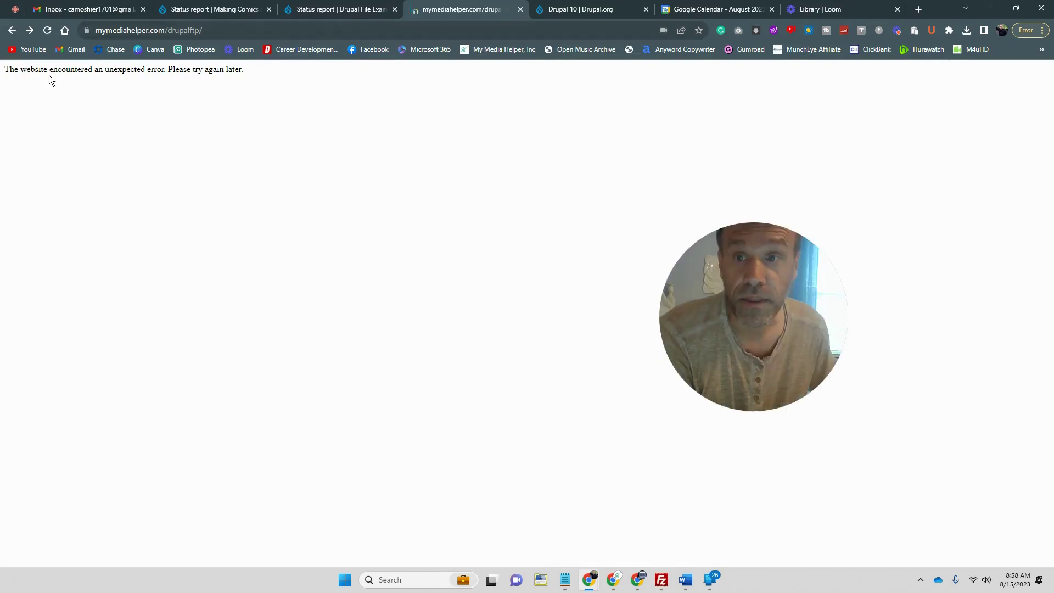
Open the database update page at mymediahelper.com/drupalftp/update.php.
click(238, 31)
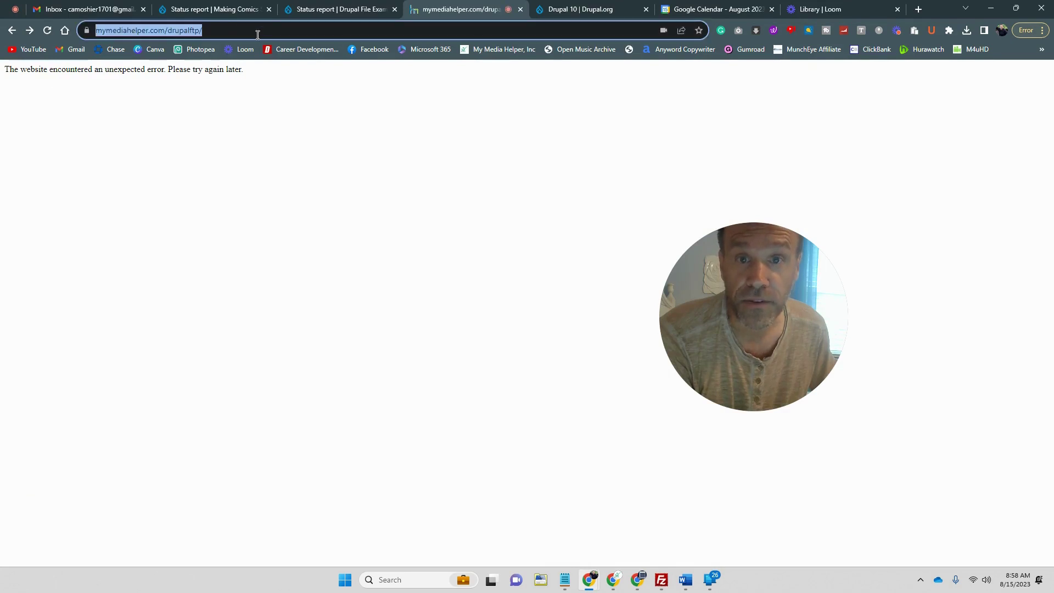
click(259, 34)
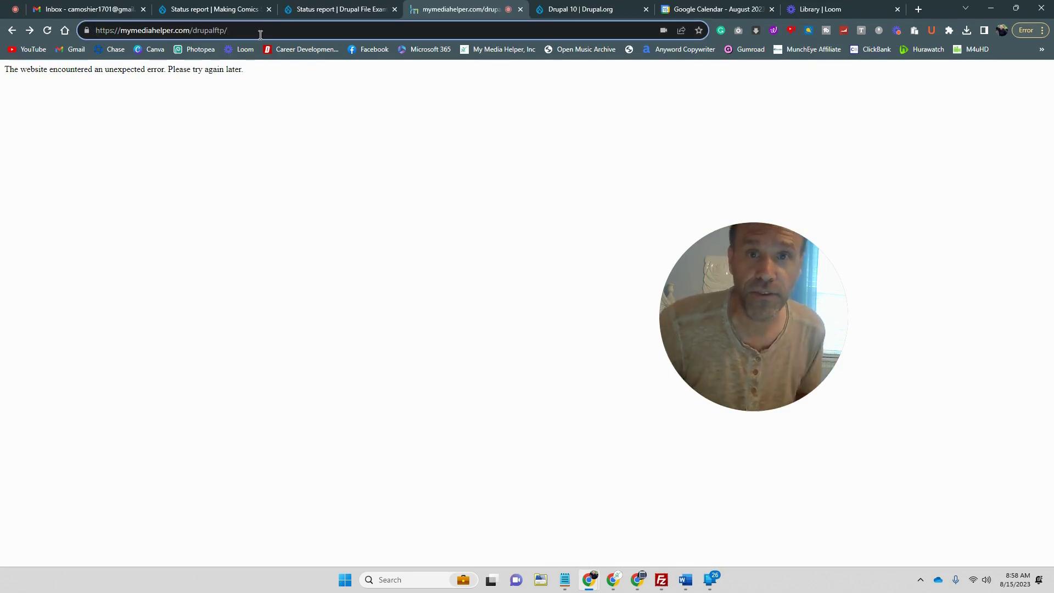
text(update)
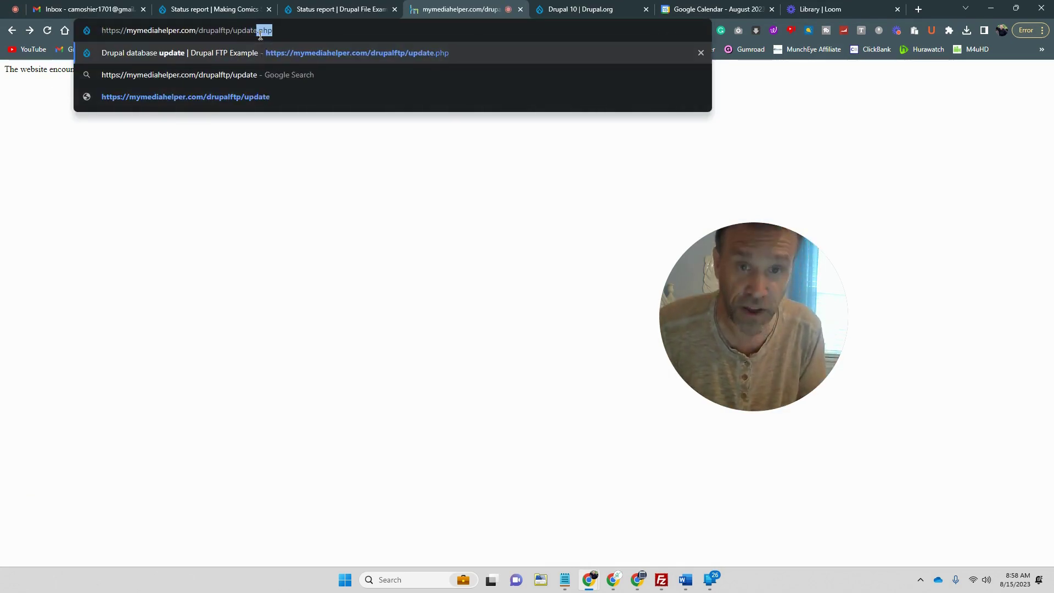
text(.)
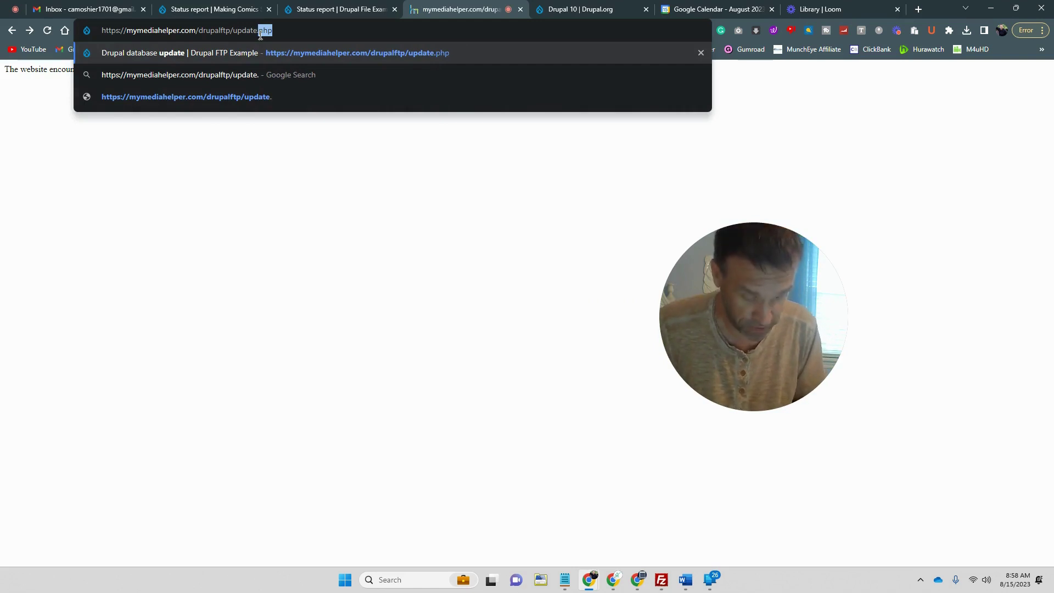
text(php)
key(Return)
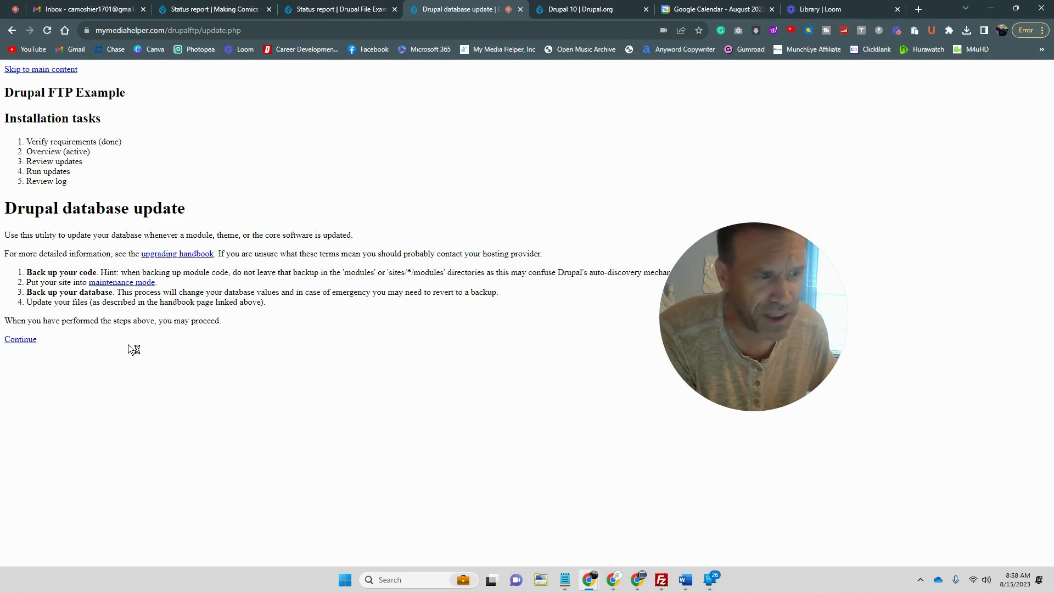
Continue past the database update overview and apply the pending updates to the Drupal FTP Example site.
click(31, 340)
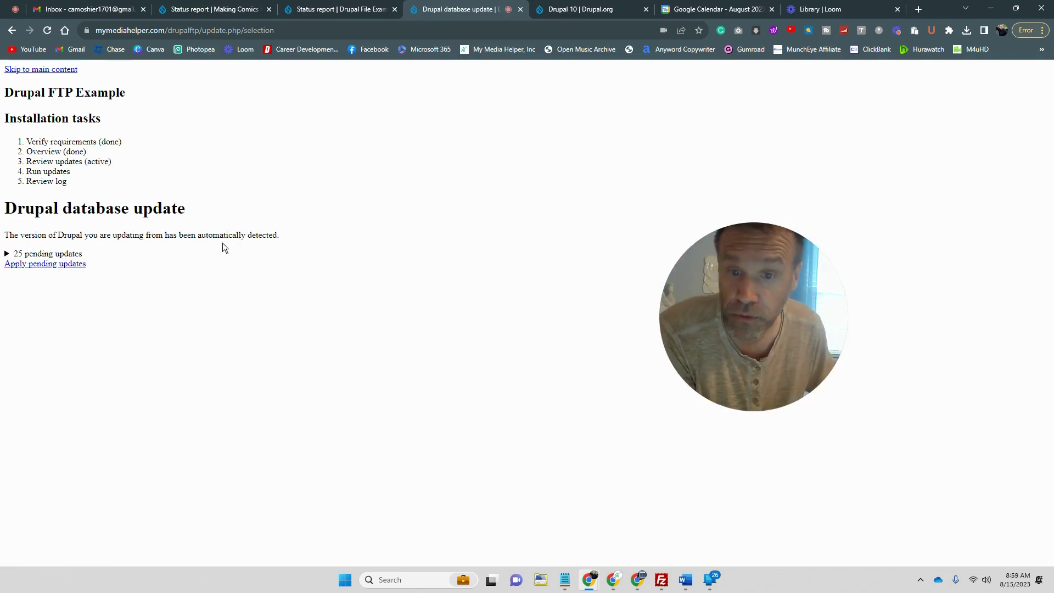
click(39, 264)
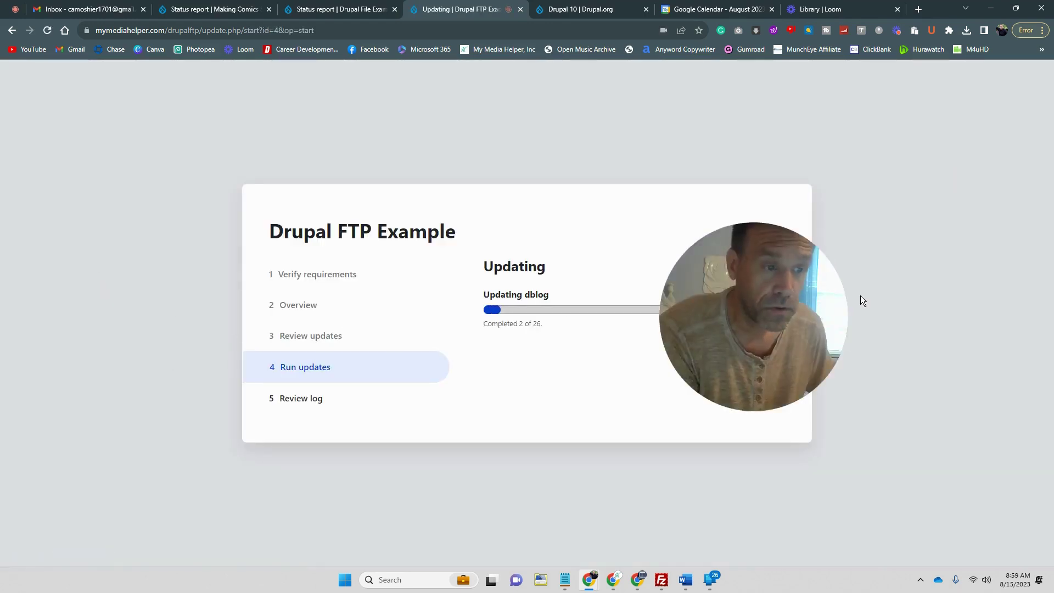
drag(789, 291, 826, 230)
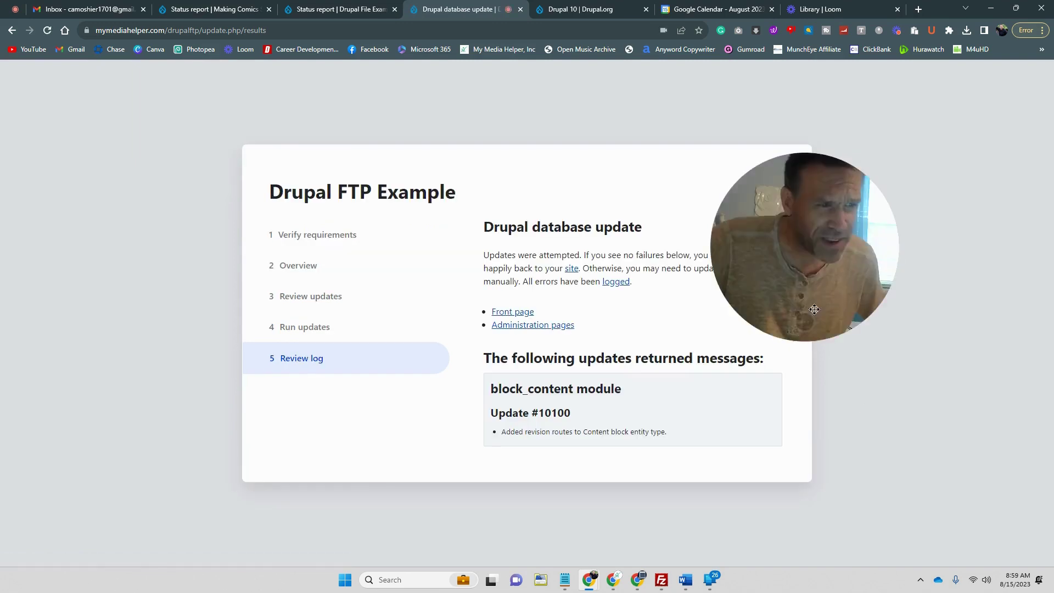
drag(807, 290, 866, 262)
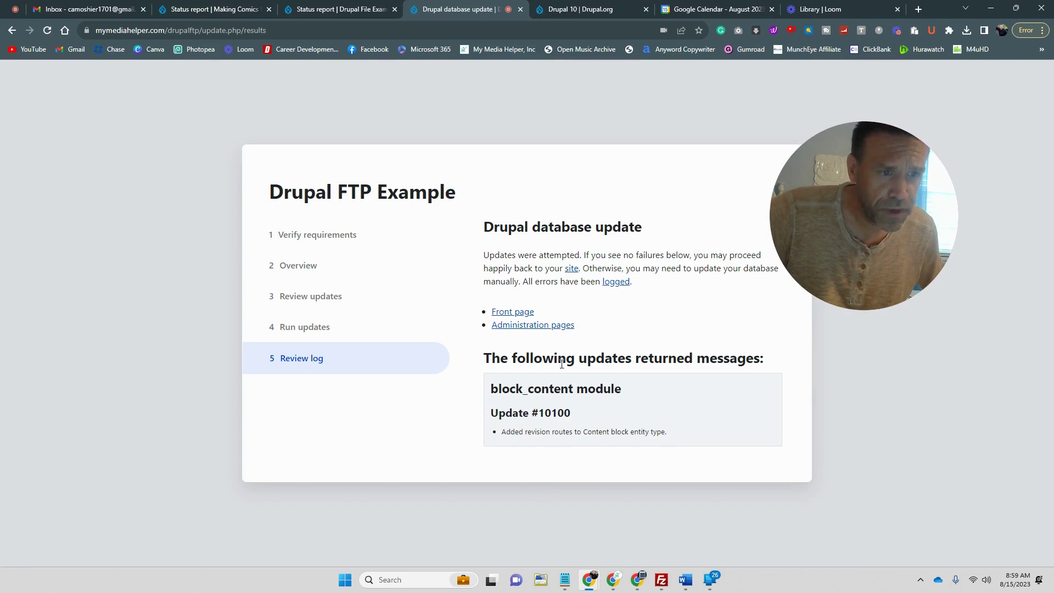
Open the site's Administration pages and Front page from the update log in separate browser tabs and view both.
right_click(545, 323)
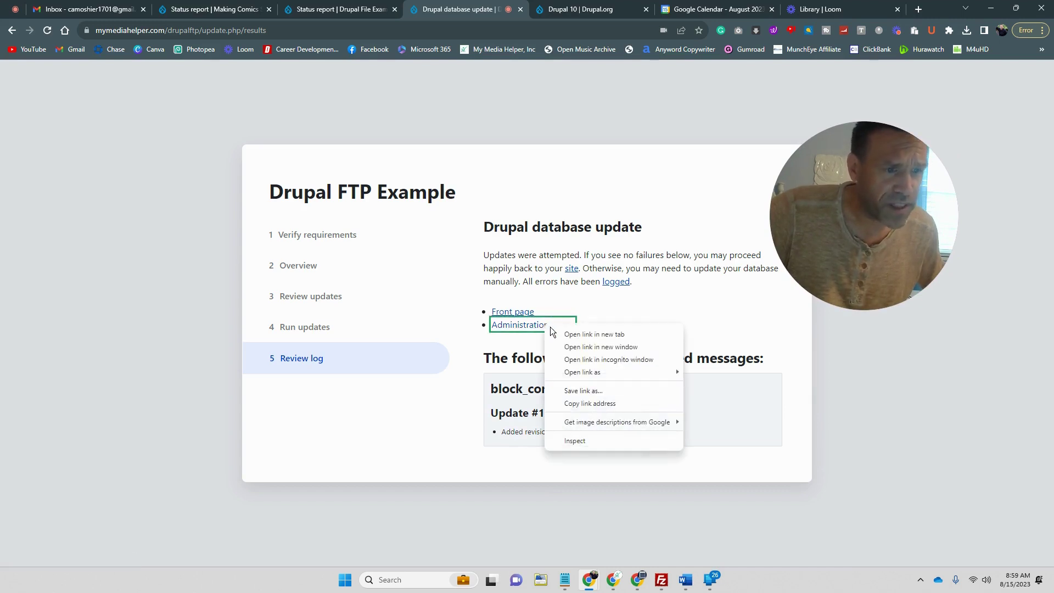
click(557, 334)
right_click(516, 312)
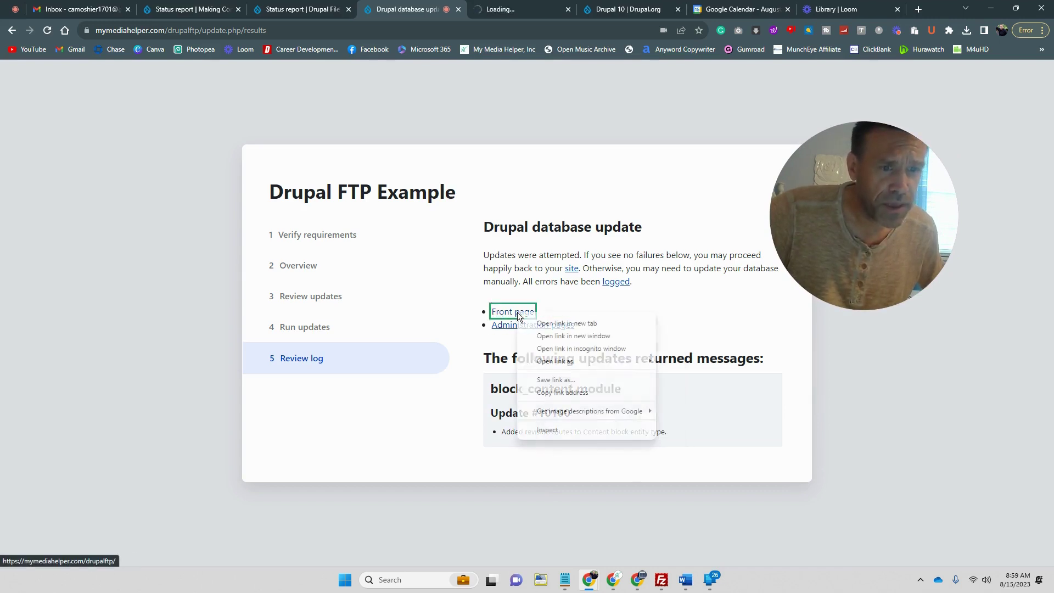
click(542, 323)
click(451, 15)
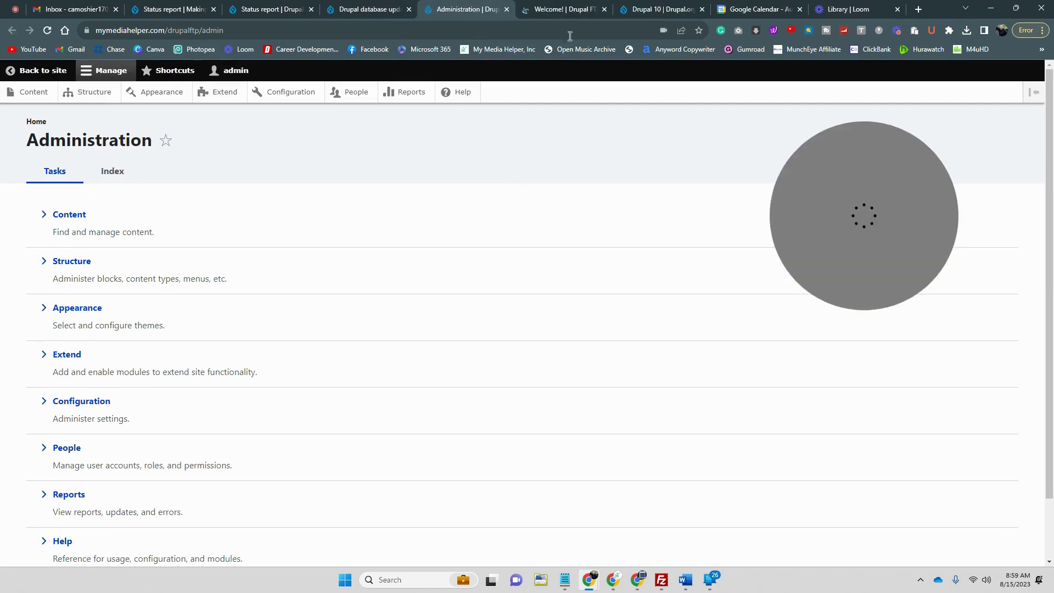
click(535, 8)
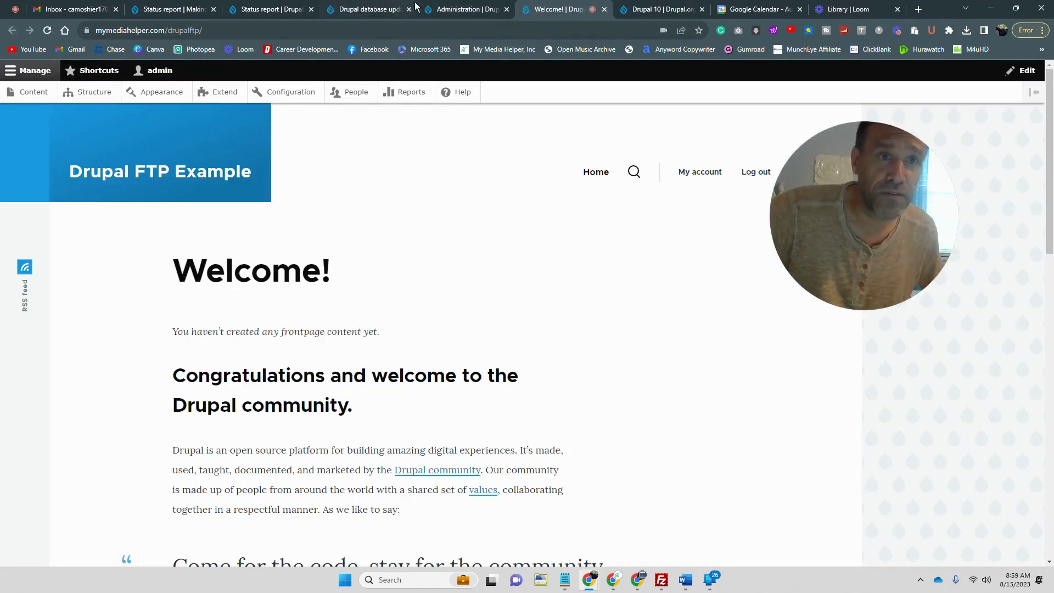
Open the Status report from the site's Reports in the administration area and highlight the Drupal version number.
click(441, 11)
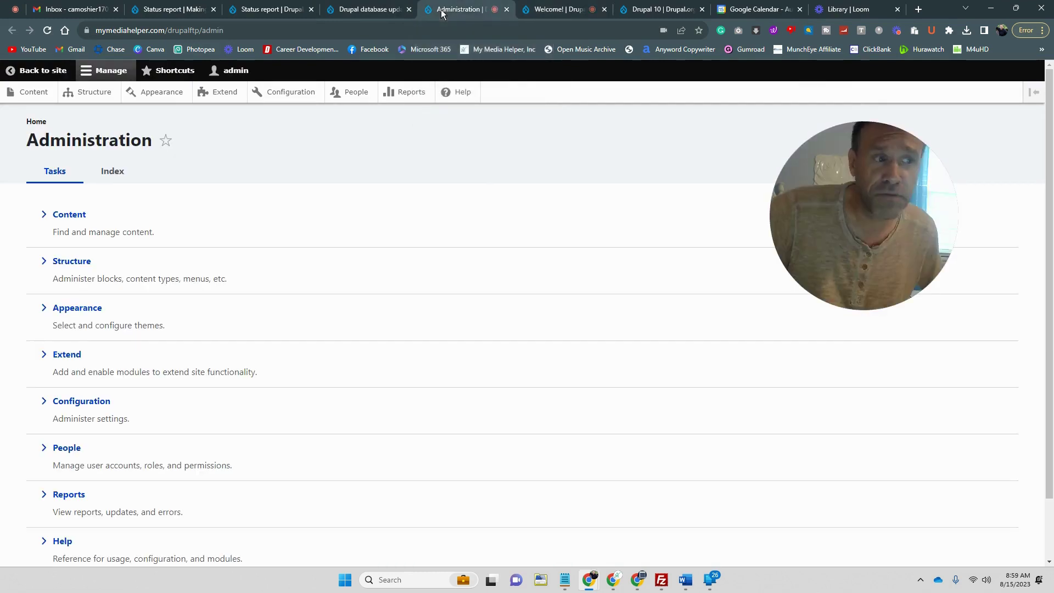
click(414, 93)
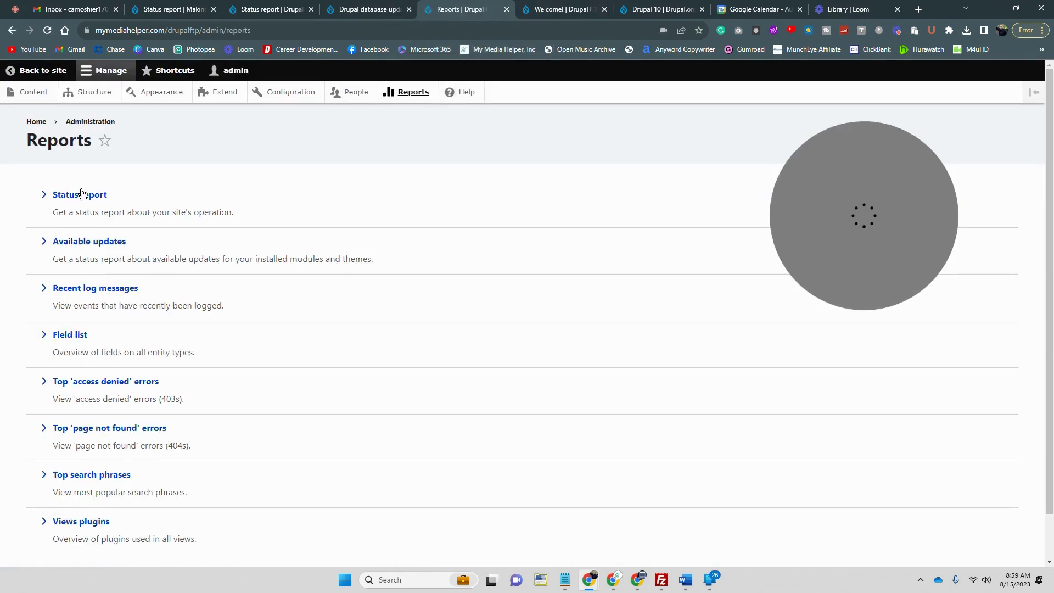
click(82, 196)
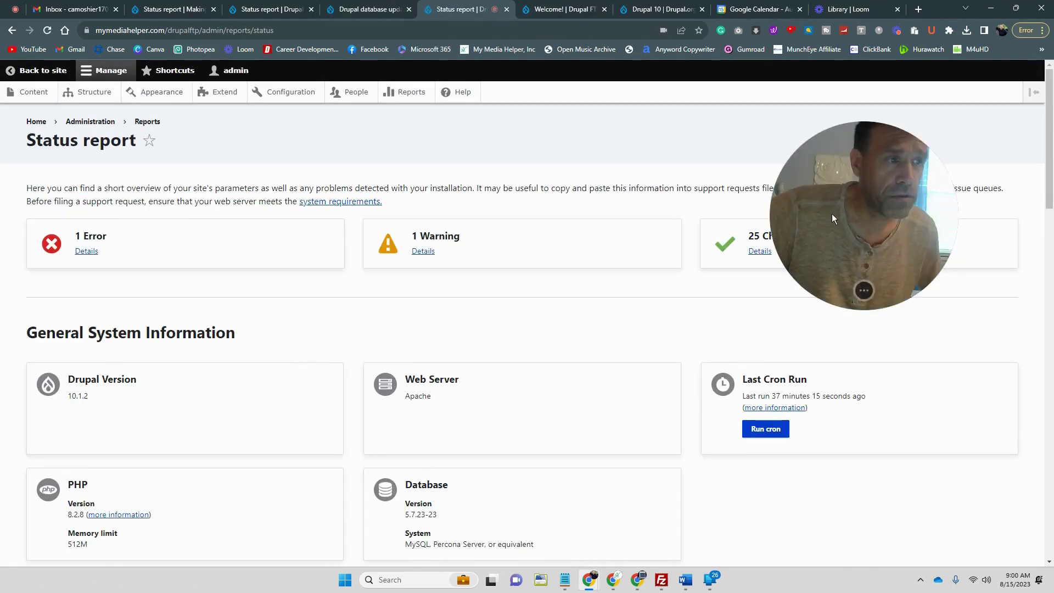
drag(831, 212, 623, 270)
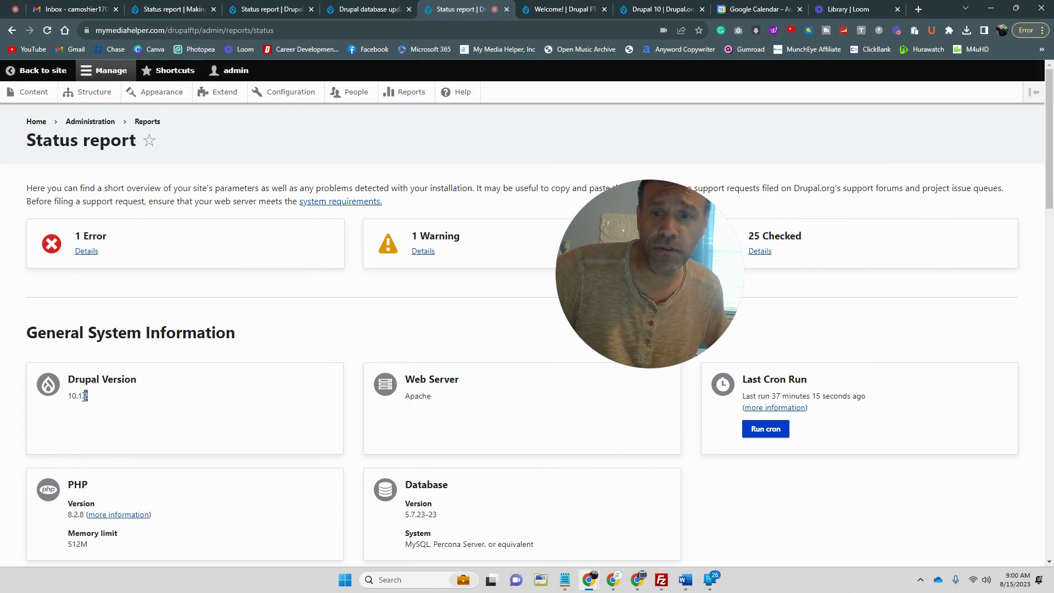
drag(91, 397, 67, 396)
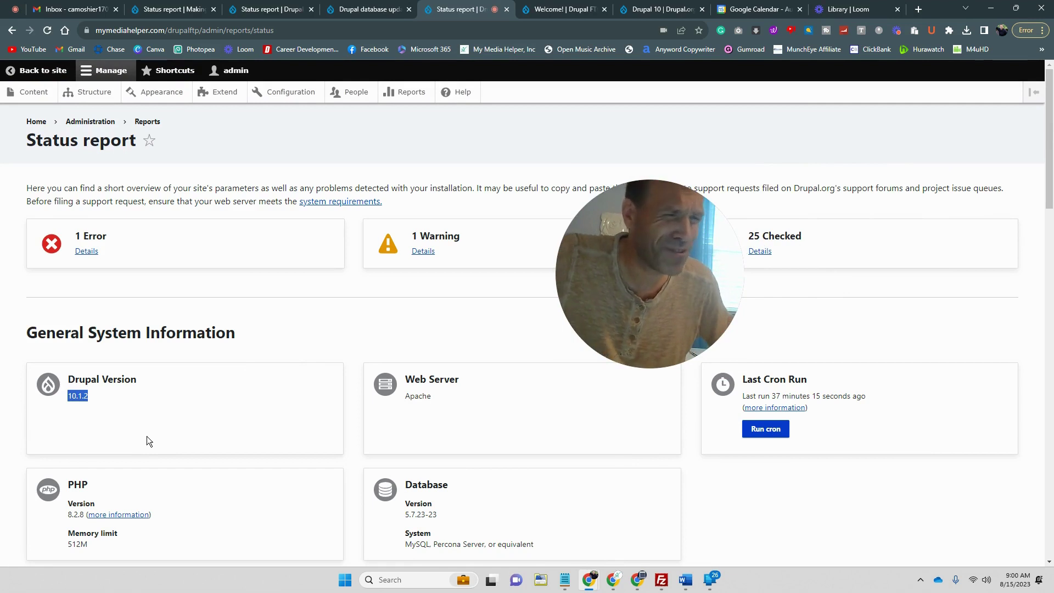
Open the error details in the status report and review the Errors found and Warnings found sections.
click(230, 296)
click(86, 250)
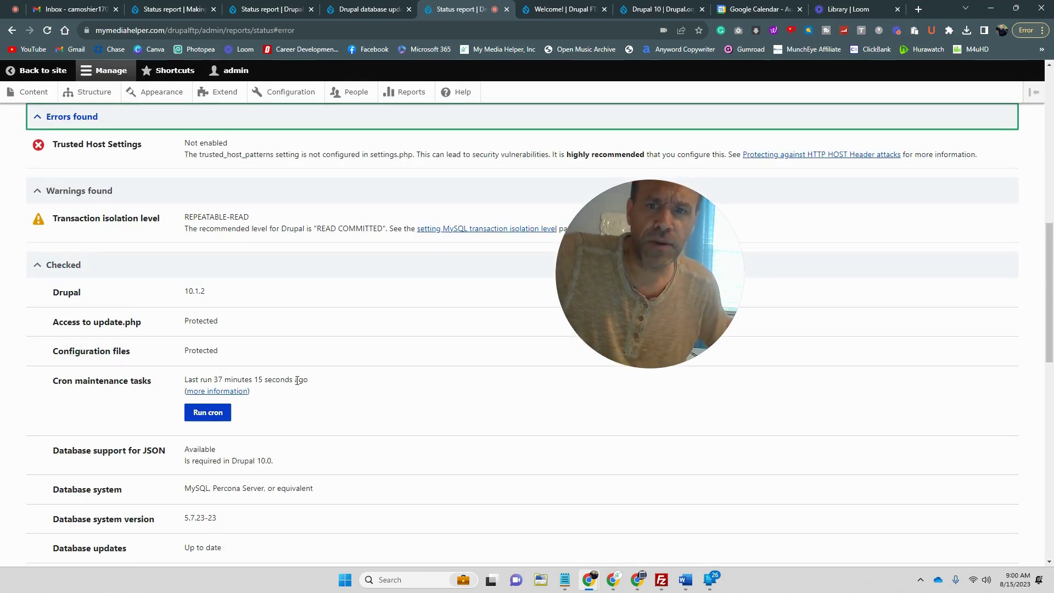
scroll(274, 357, up, 4)
scroll(294, 388, down, 2)
drag(656, 264, 865, 396)
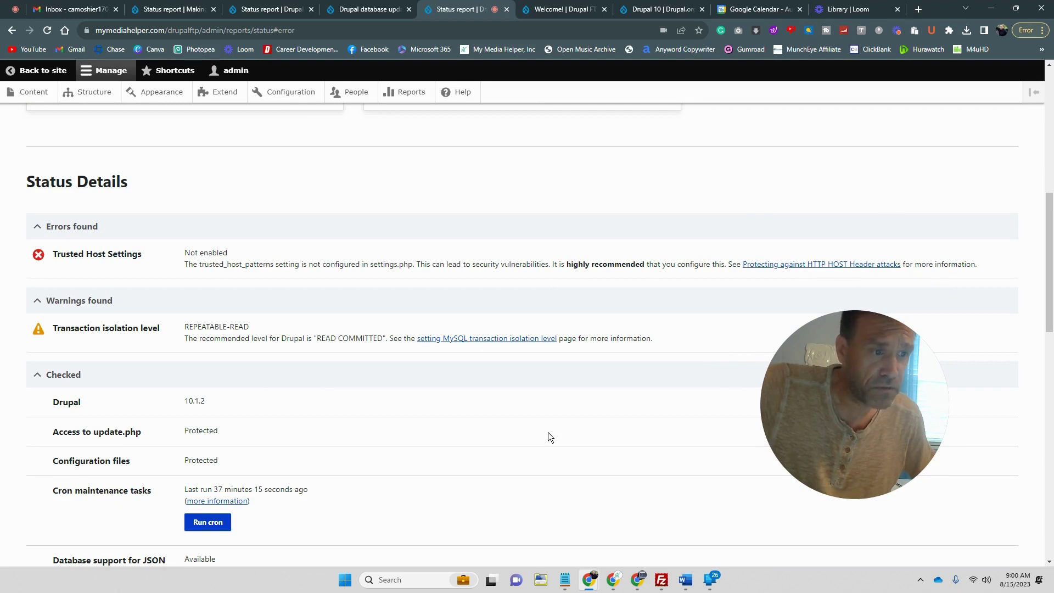
Open the Trusted Host settings and MySQL transaction isolation level documentation in separate tabs, view both and return to the status report.
click(847, 269)
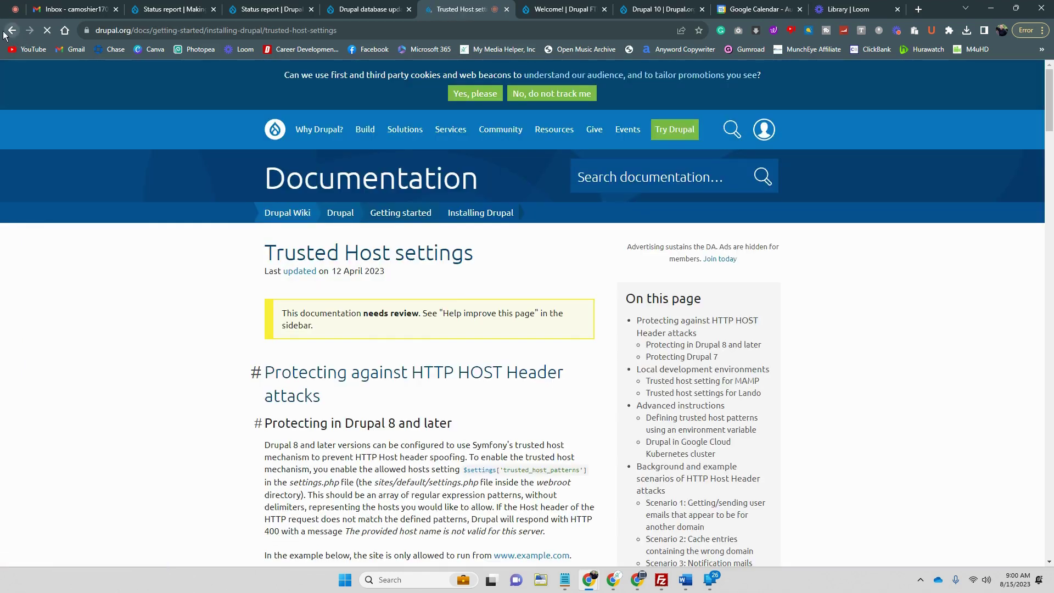
click(2, 34)
right_click(809, 269)
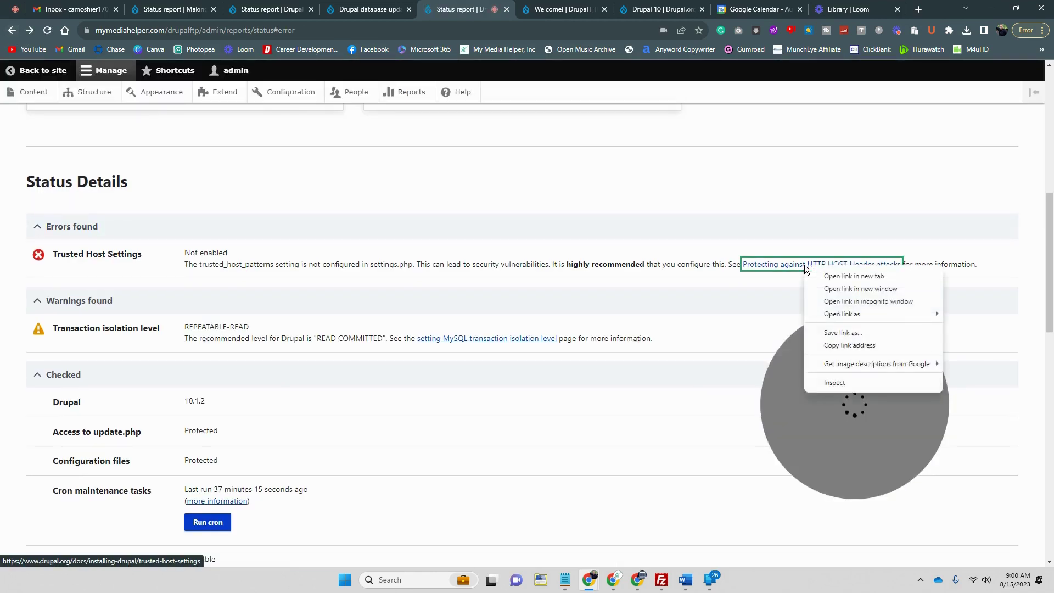
click(815, 272)
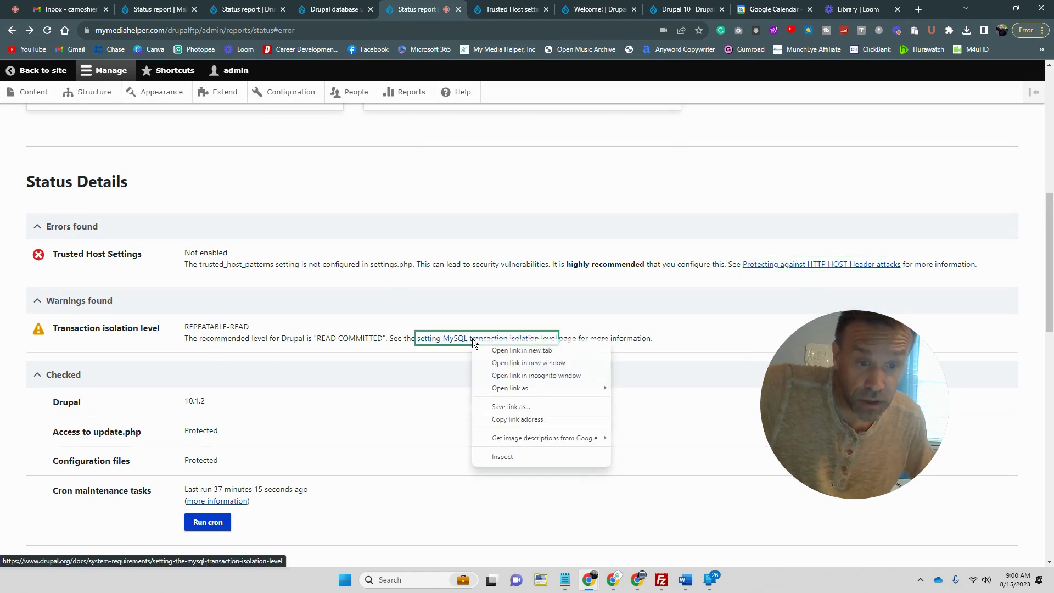
click(507, 350)
click(457, 12)
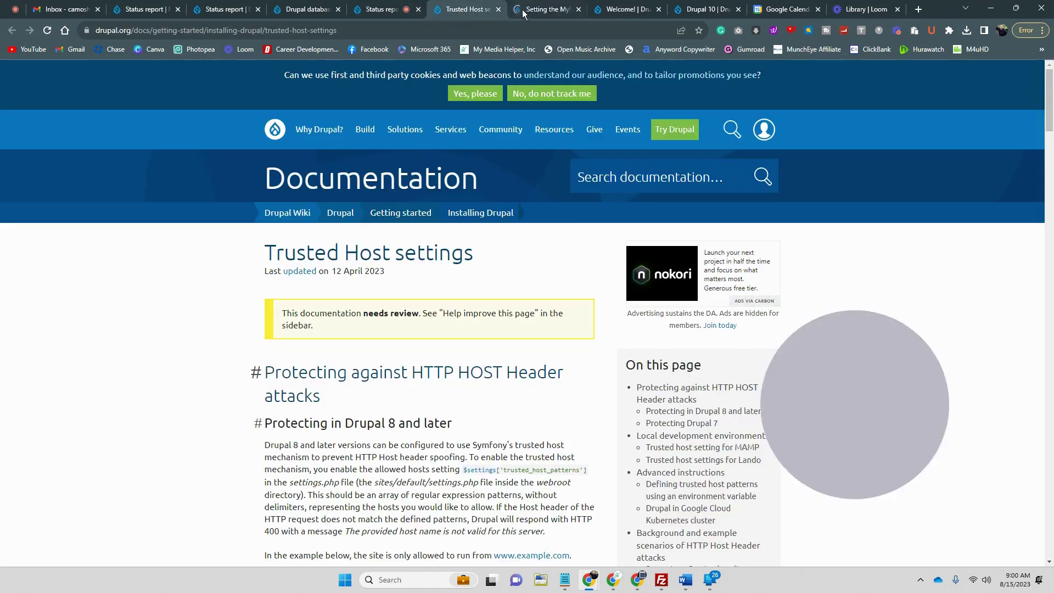
click(543, 10)
click(393, 11)
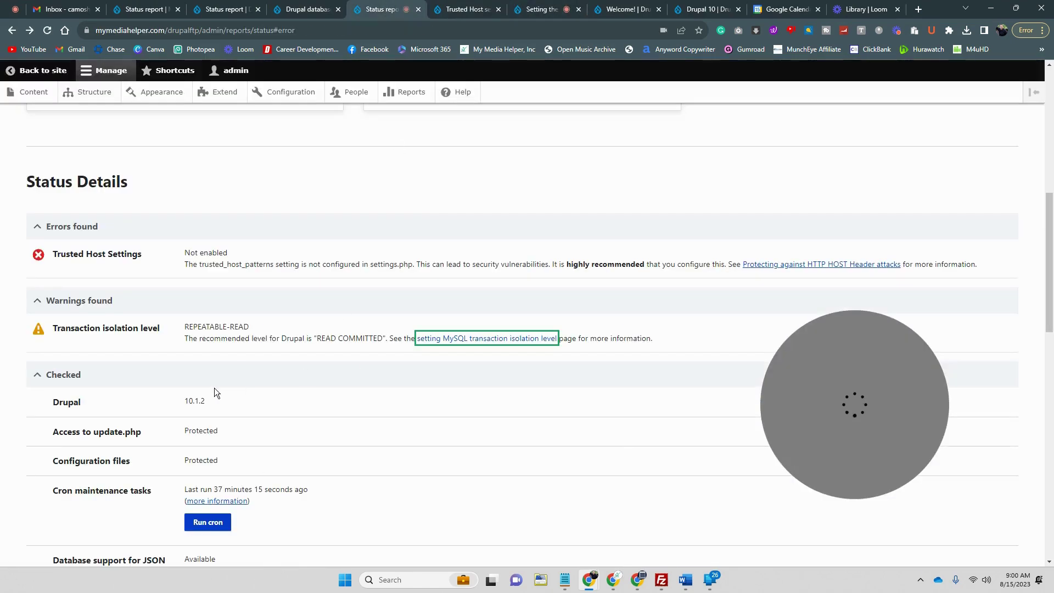
Check the drupalfile site's status report and the database update log, and return to the drupalftp status report.
click(218, 12)
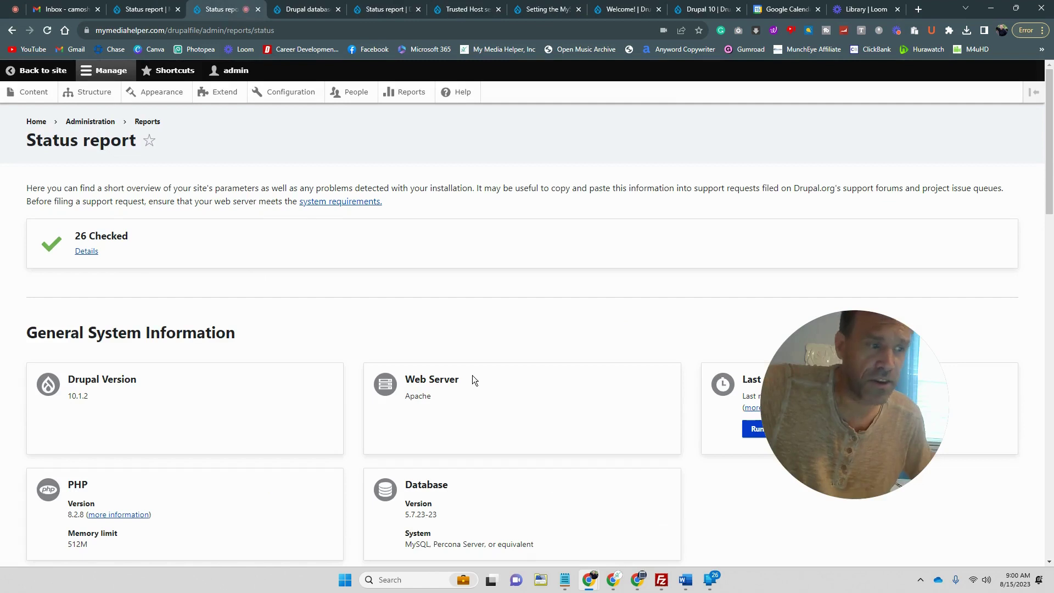
click(198, 30)
click(296, 8)
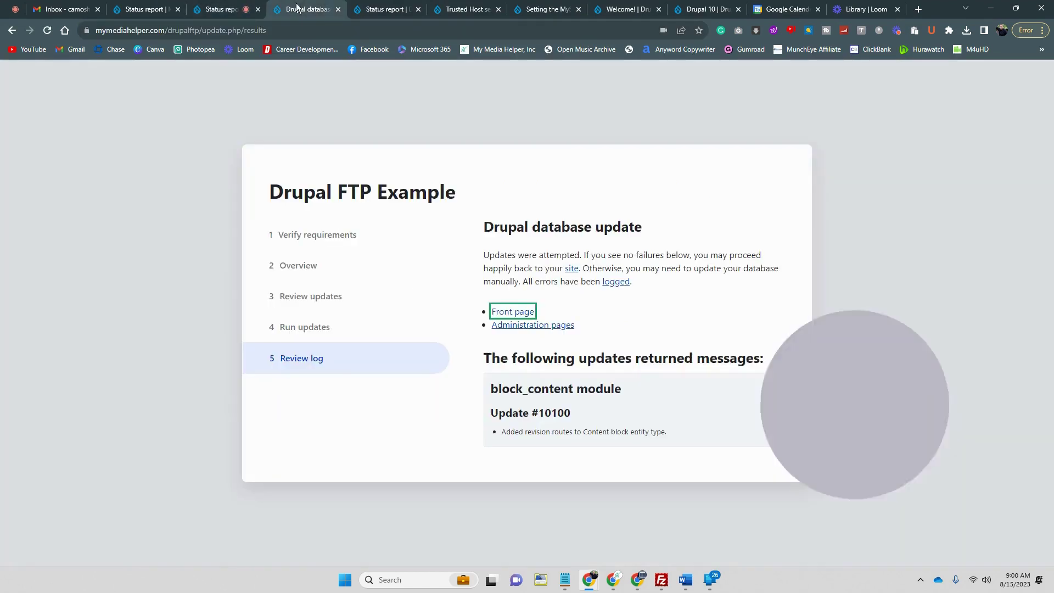
click(384, 9)
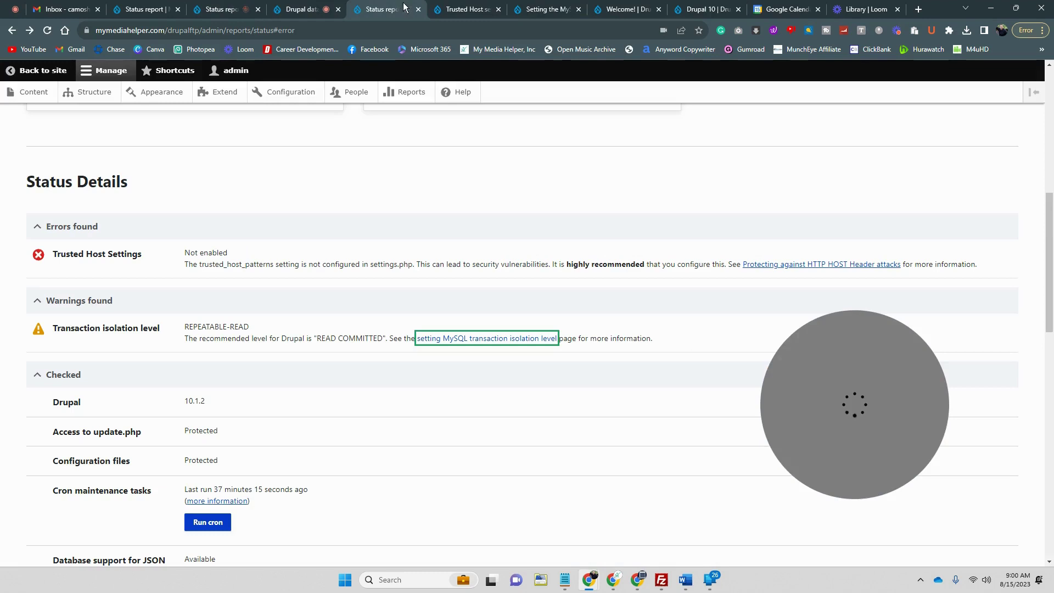
Look through the two documentation pages, the drupalftp front page and the Drupal 10 page, and return to the drupalftp status report.
click(469, 13)
click(529, 18)
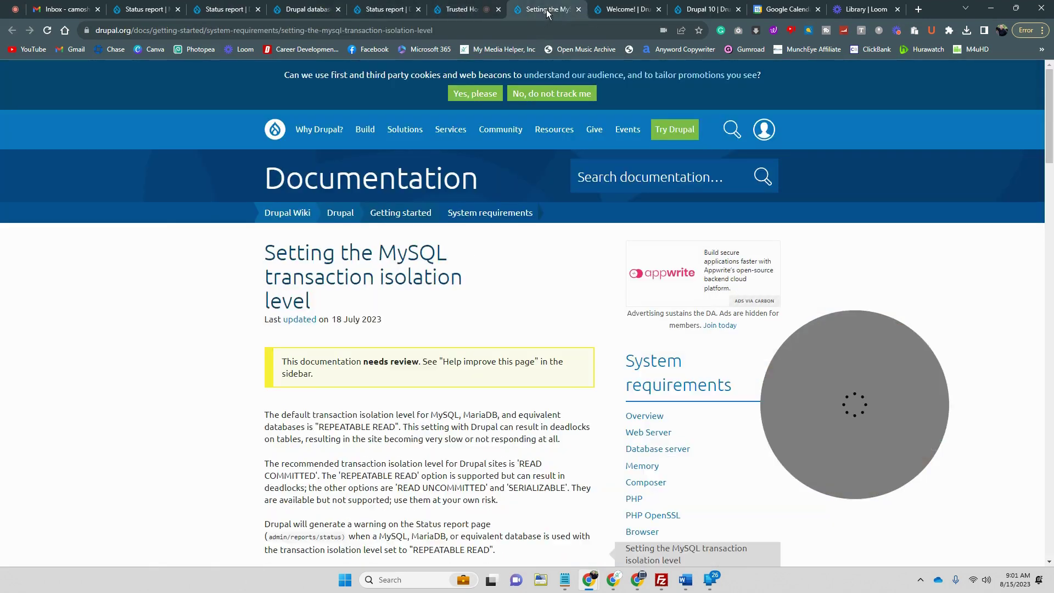
click(593, 12)
click(208, 31)
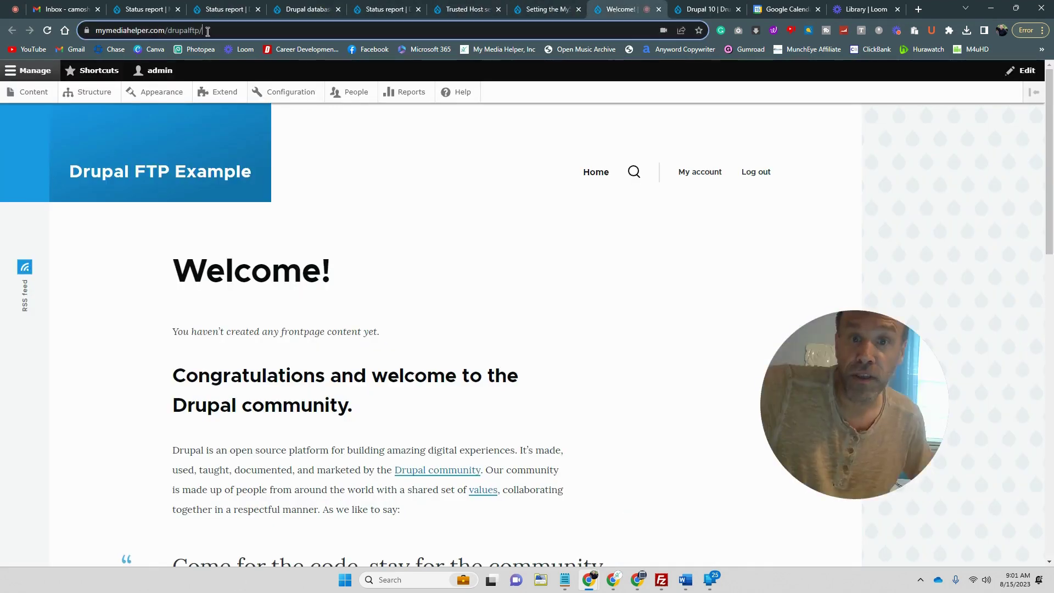
click(697, 13)
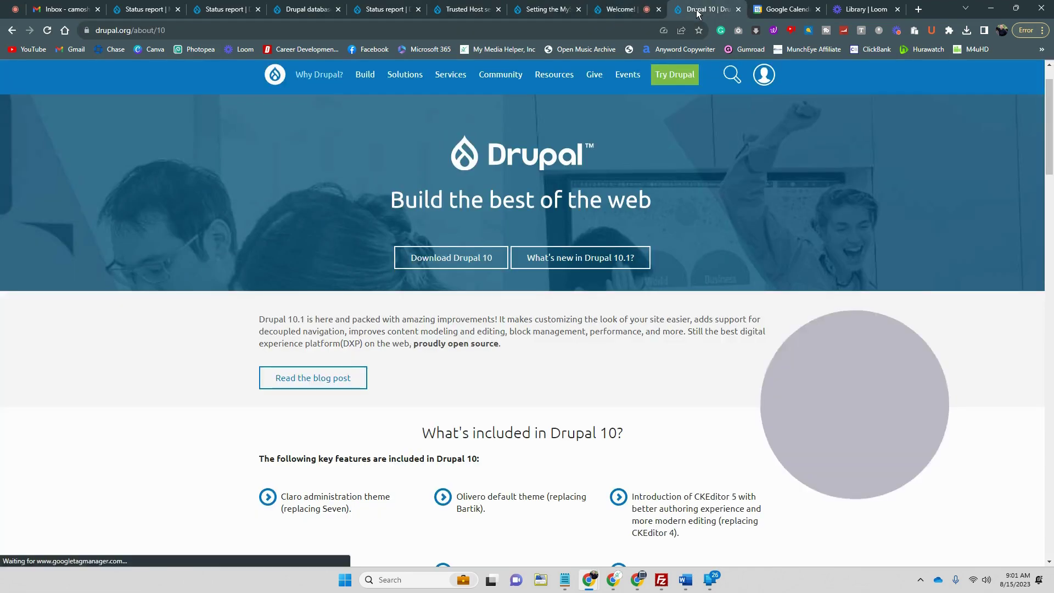
click(565, 10)
click(433, 13)
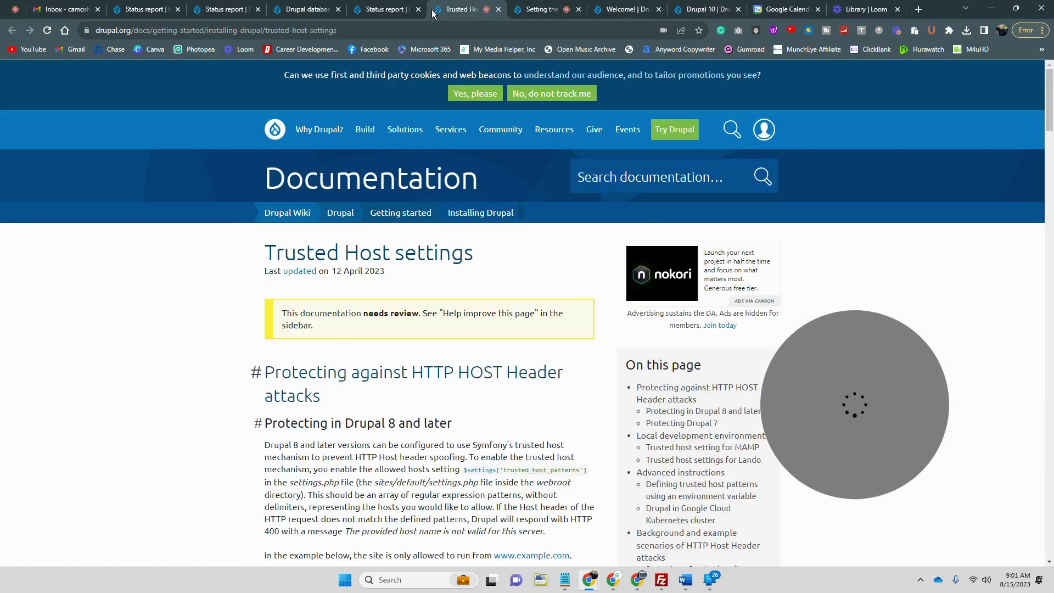
click(369, 11)
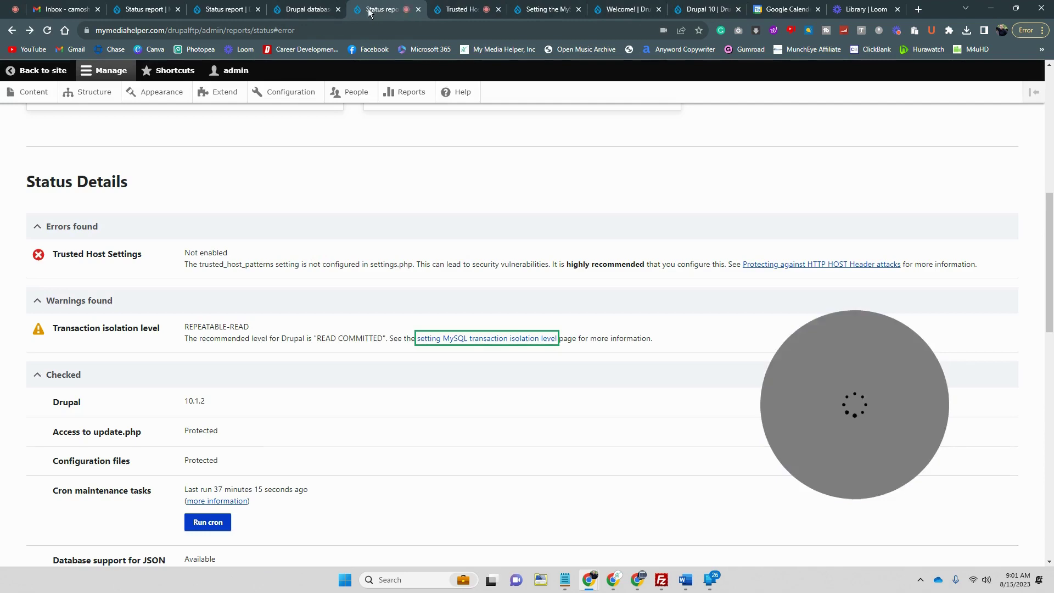
click(552, 194)
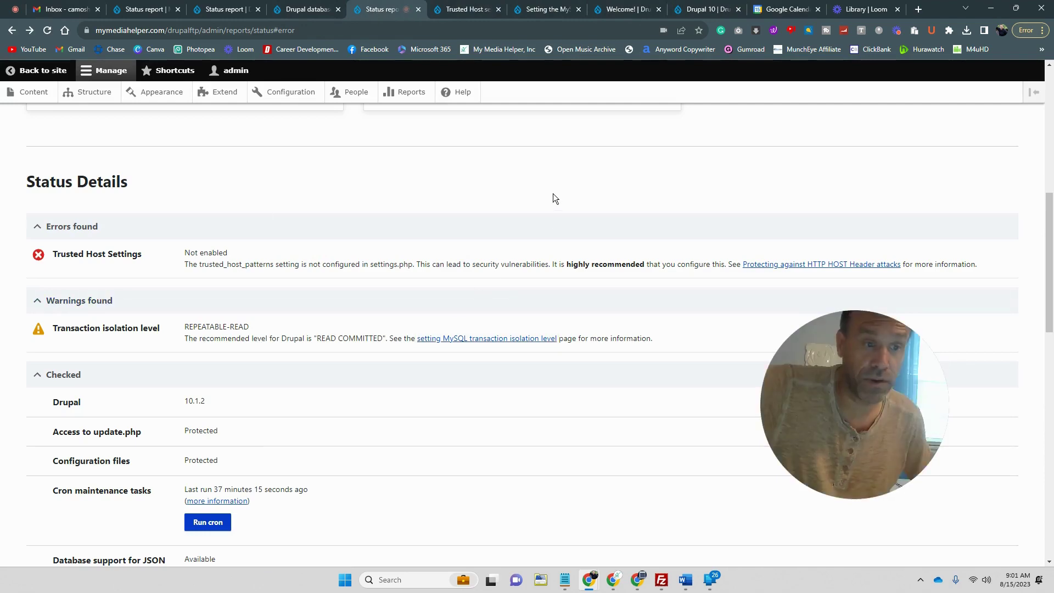
Switch to FileZilla, look inside drupalftp's profiles and sites folders, and select settings.php in /public_html/drupalftp/sites/default.
click(663, 585)
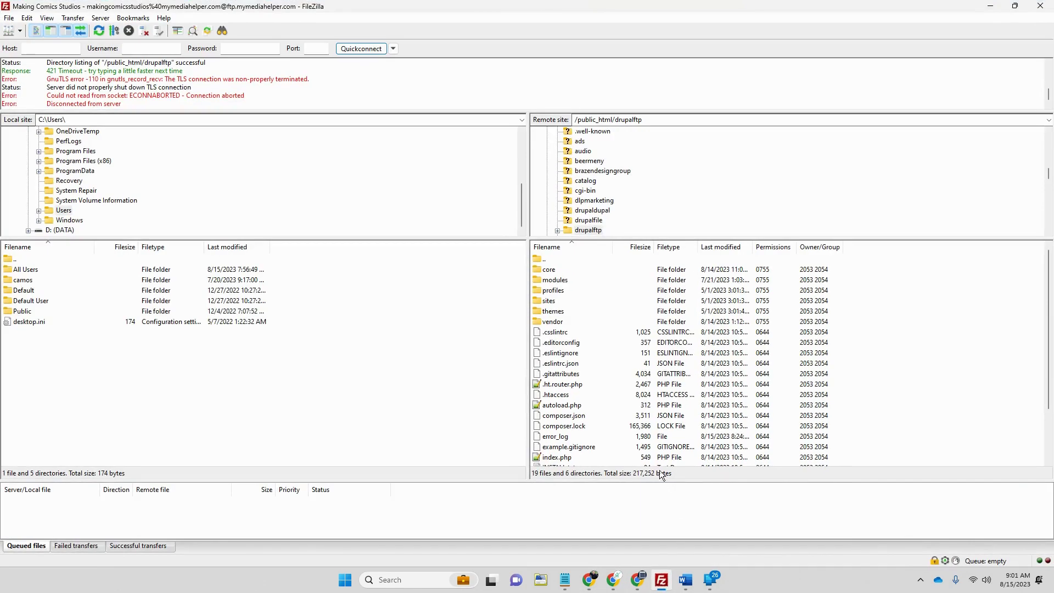
click(556, 291)
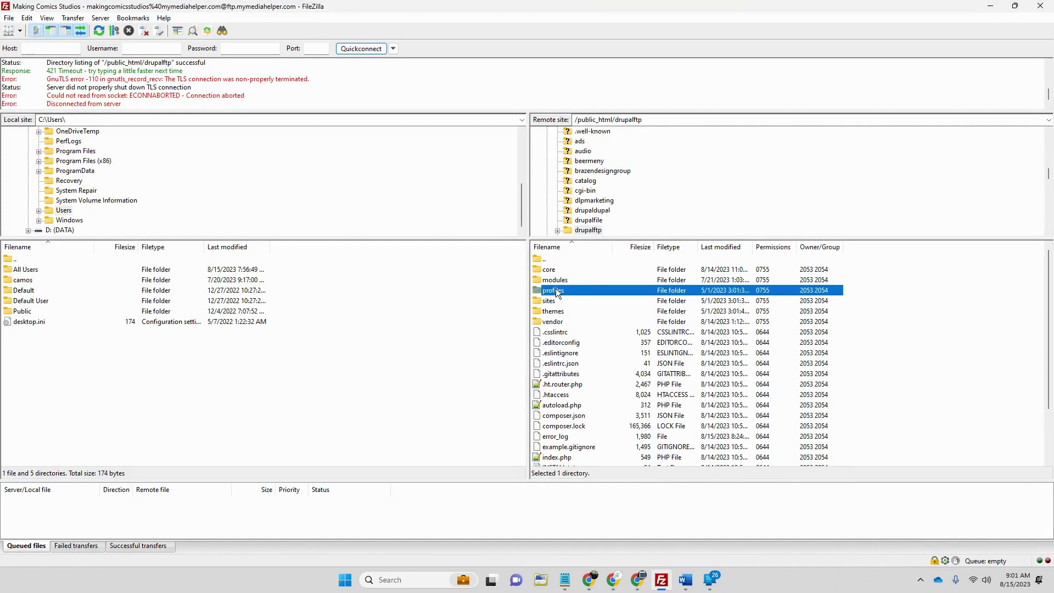
double_click(556, 290)
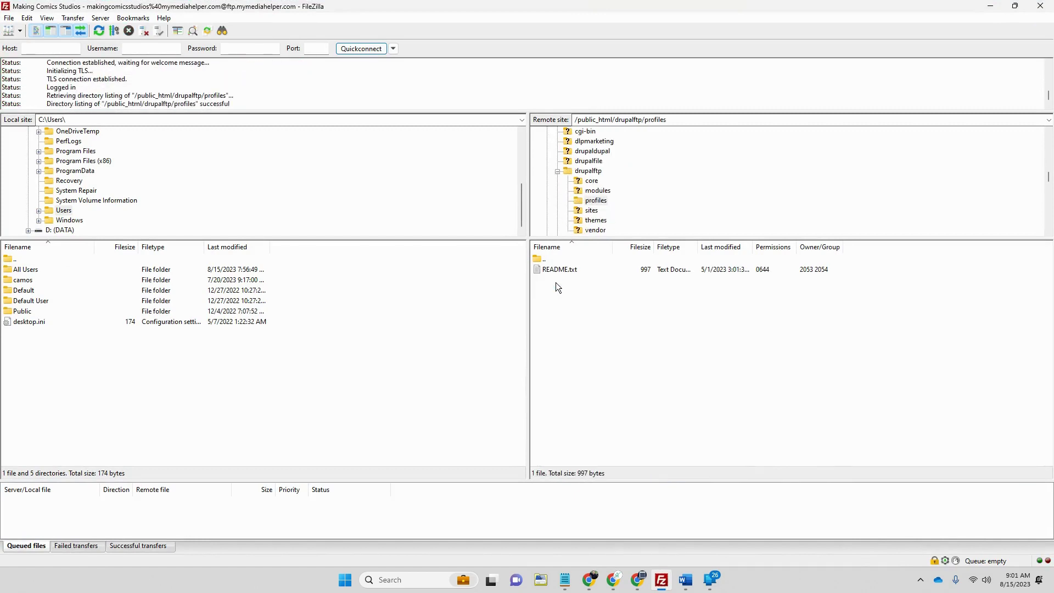
double_click(551, 258)
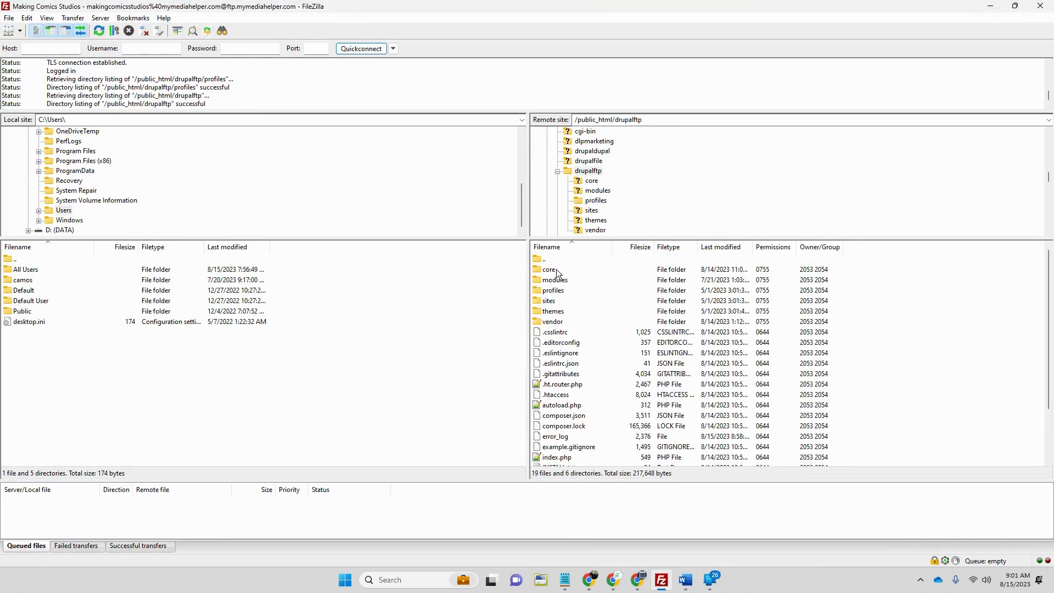
double_click(551, 302)
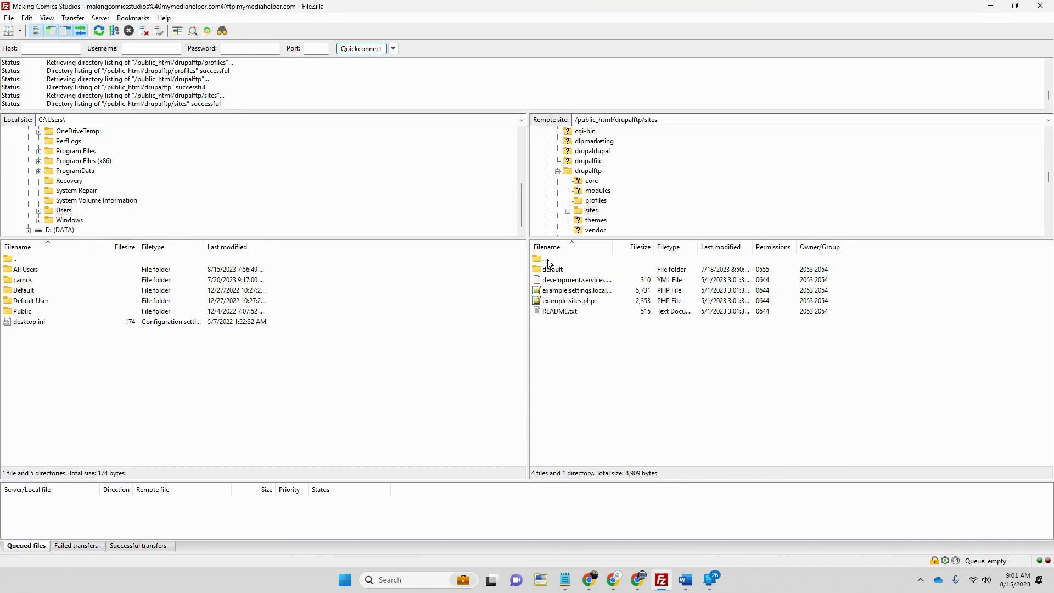
double_click(550, 261)
double_click(555, 302)
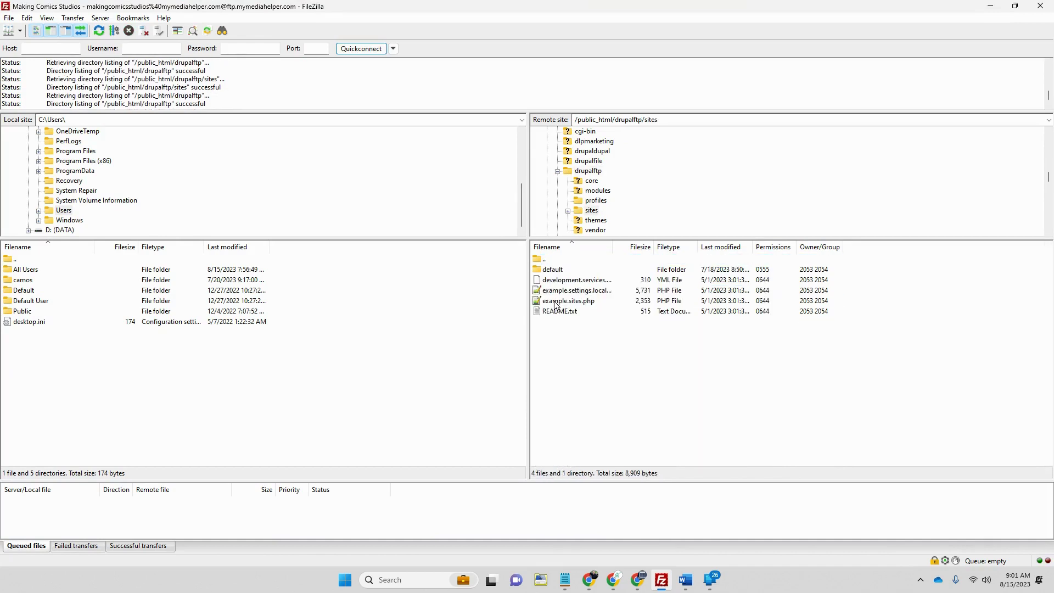
double_click(556, 271)
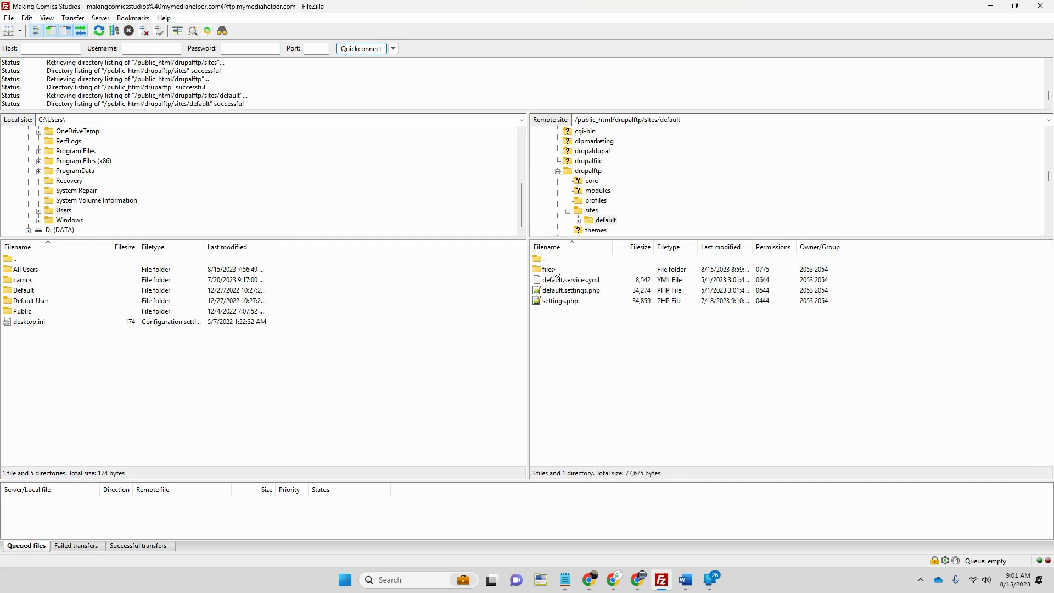
click(555, 302)
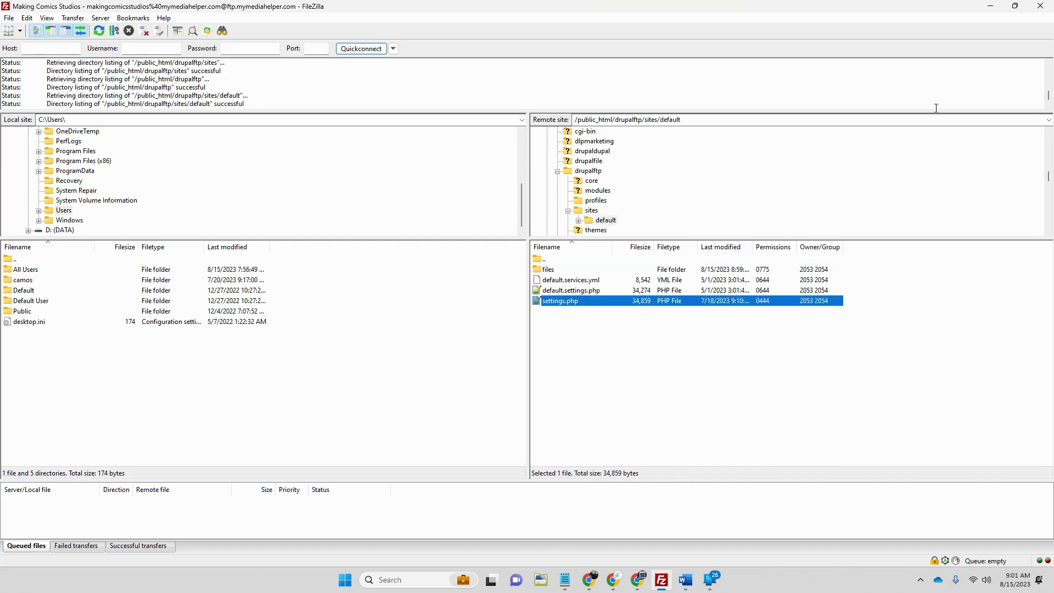
click(1014, 6)
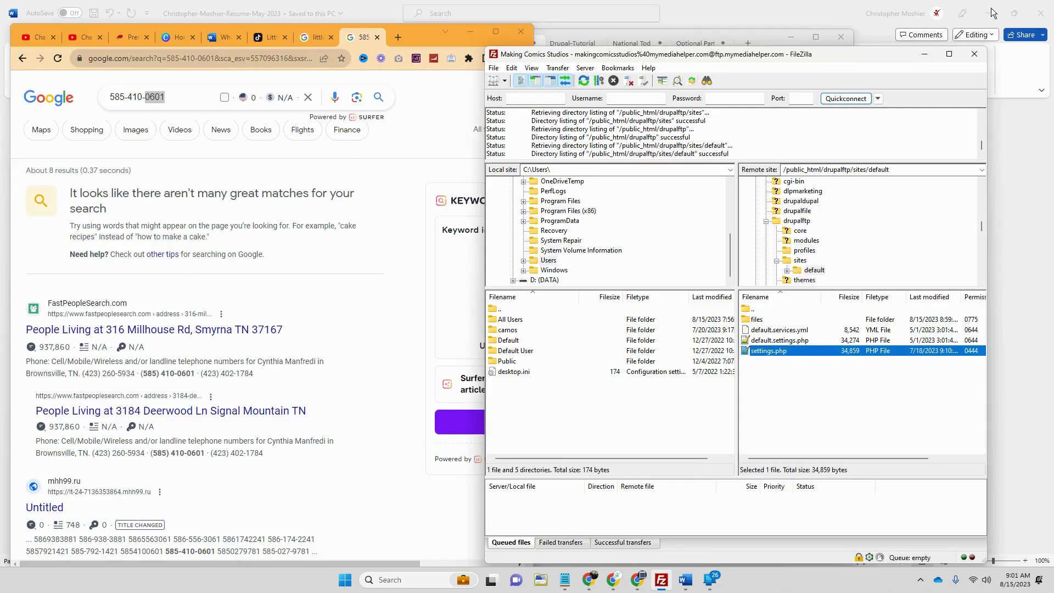
click(991, 9)
click(792, 123)
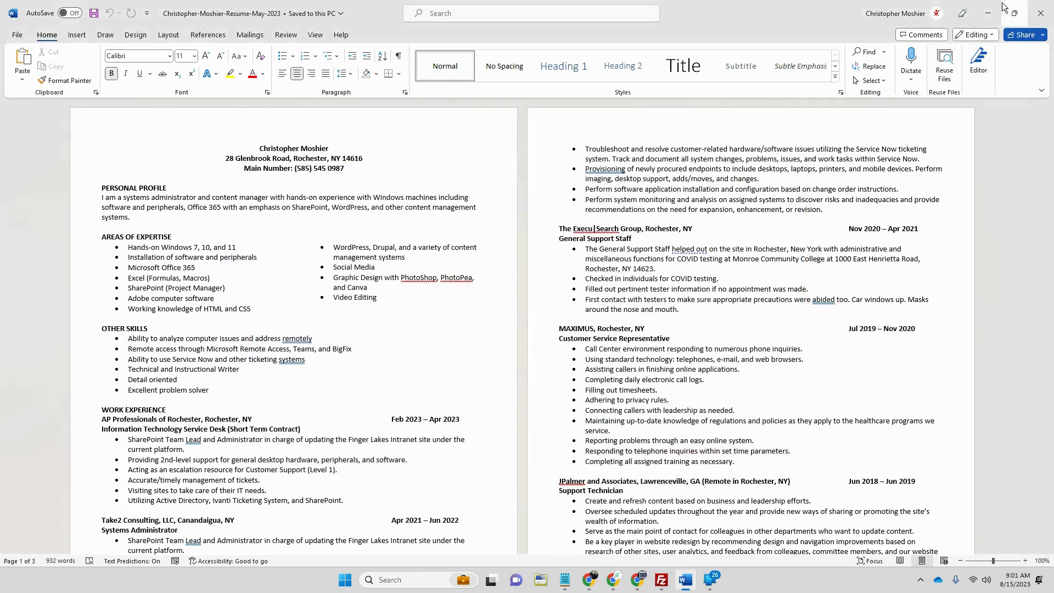
Minimize the Word document and the browser window to reach the desktop, and look inside the drupal-10.1.2 folder.
click(987, 10)
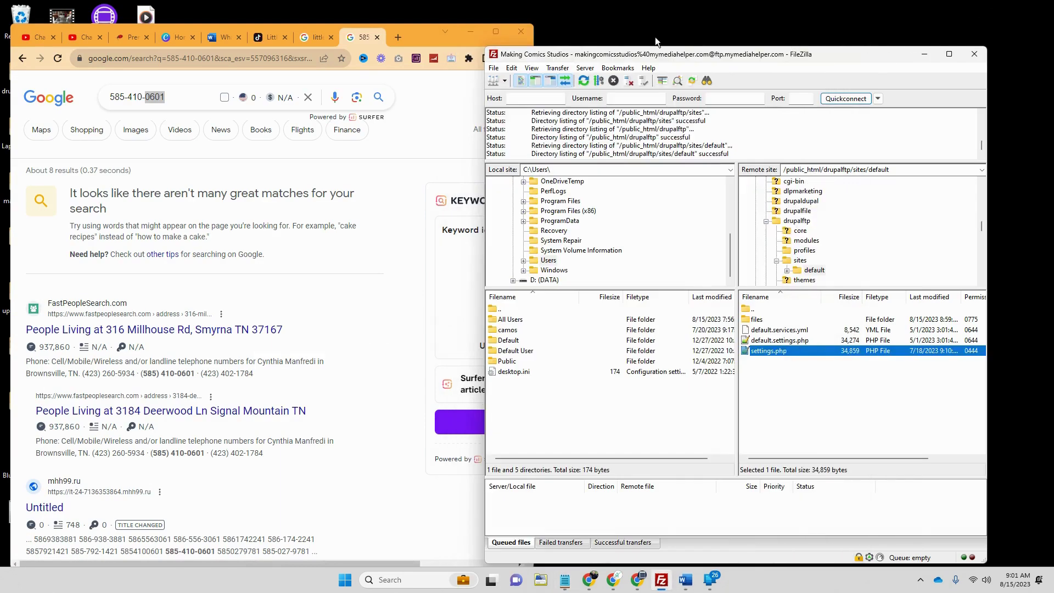
click(470, 32)
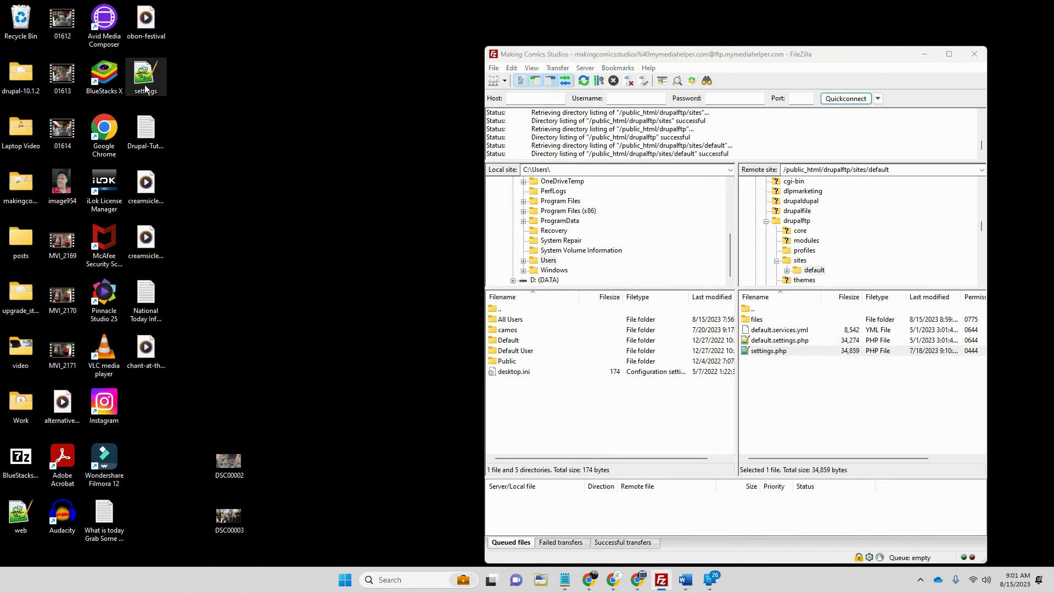
drag(144, 88, 175, 89)
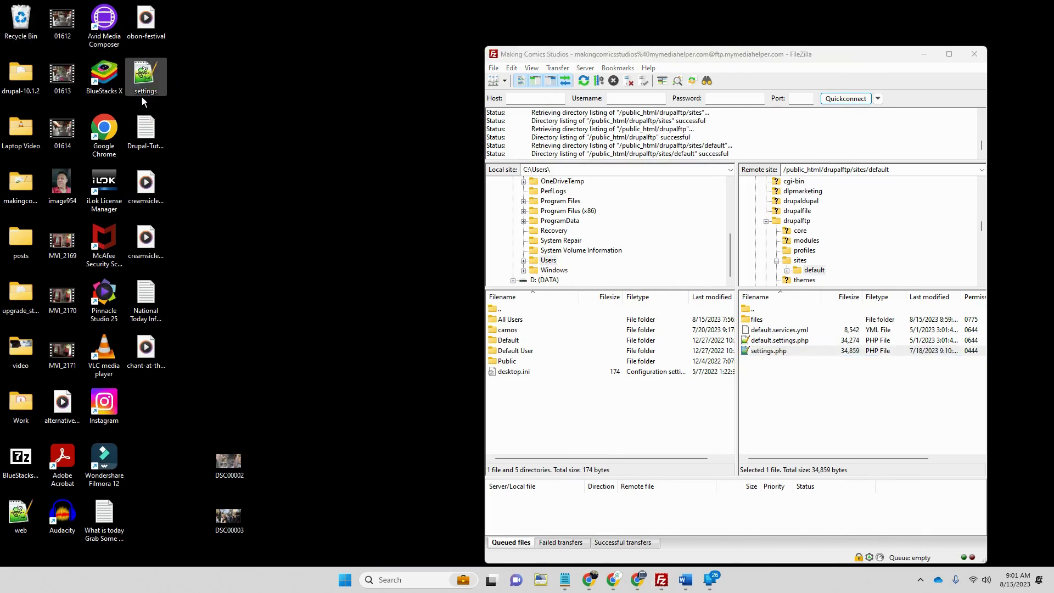
double_click(33, 77)
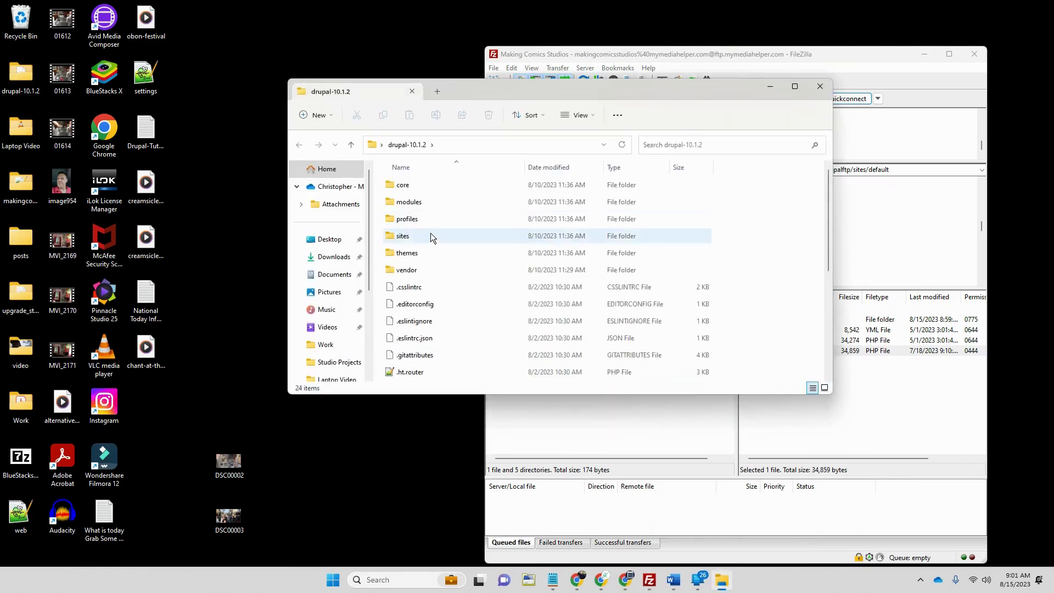
click(819, 87)
Create a folder on the desktop and name it Junk.
right_click(301, 128)
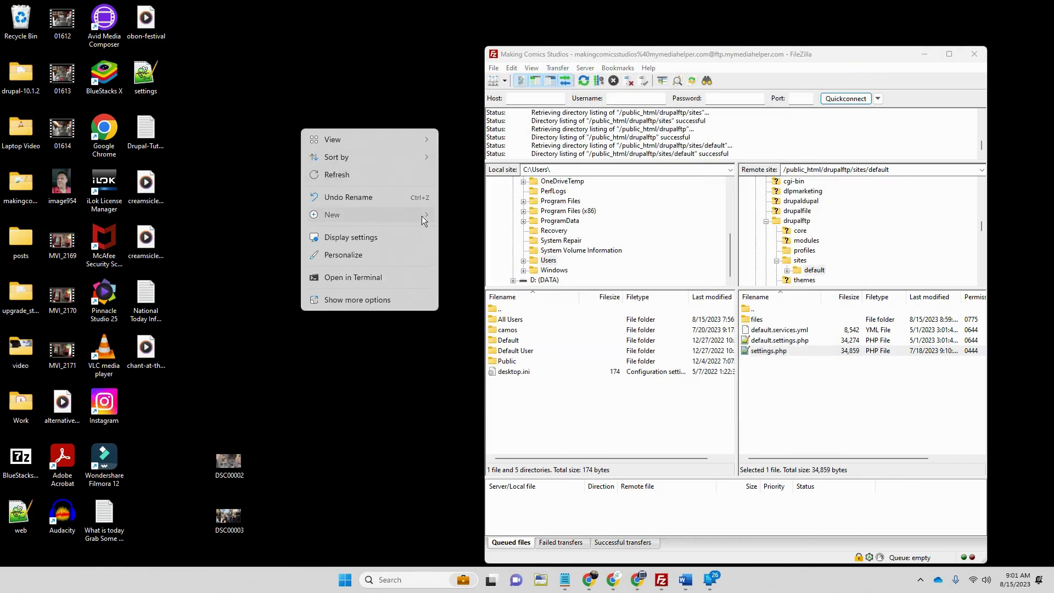
click(452, 217)
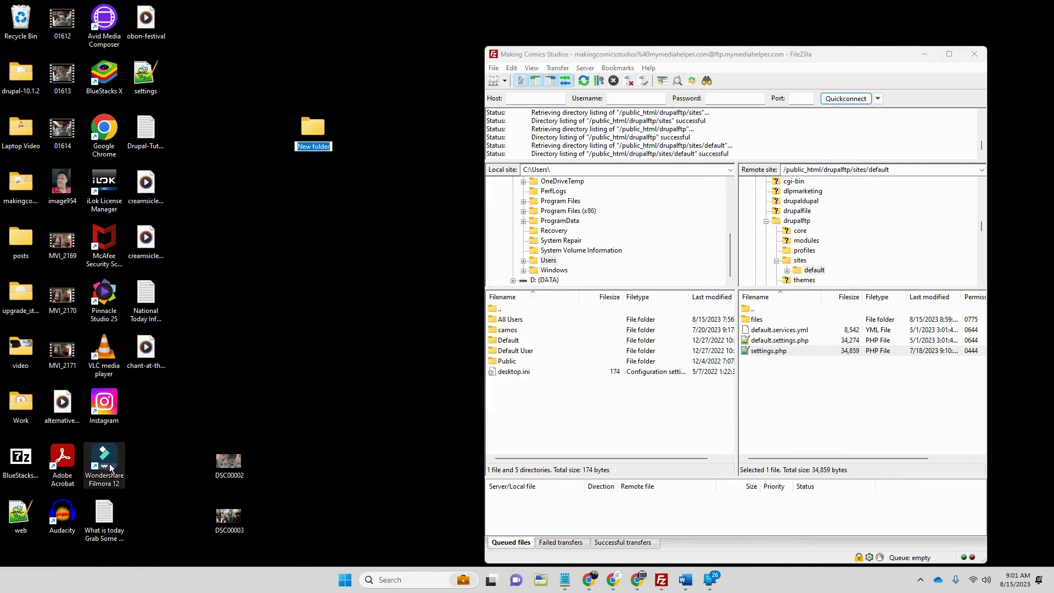
text(Junk)
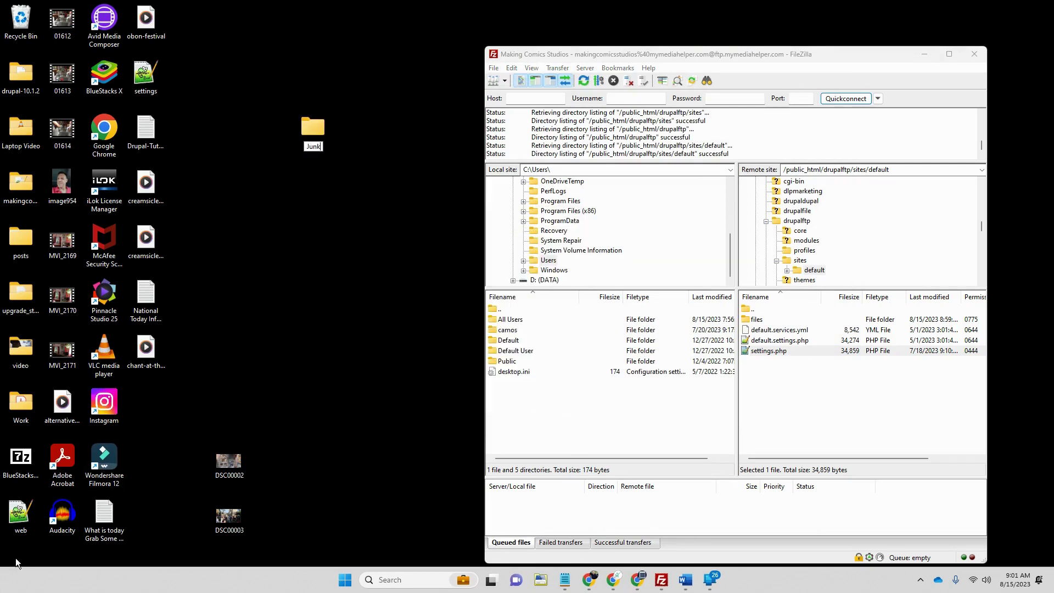
key(Return)
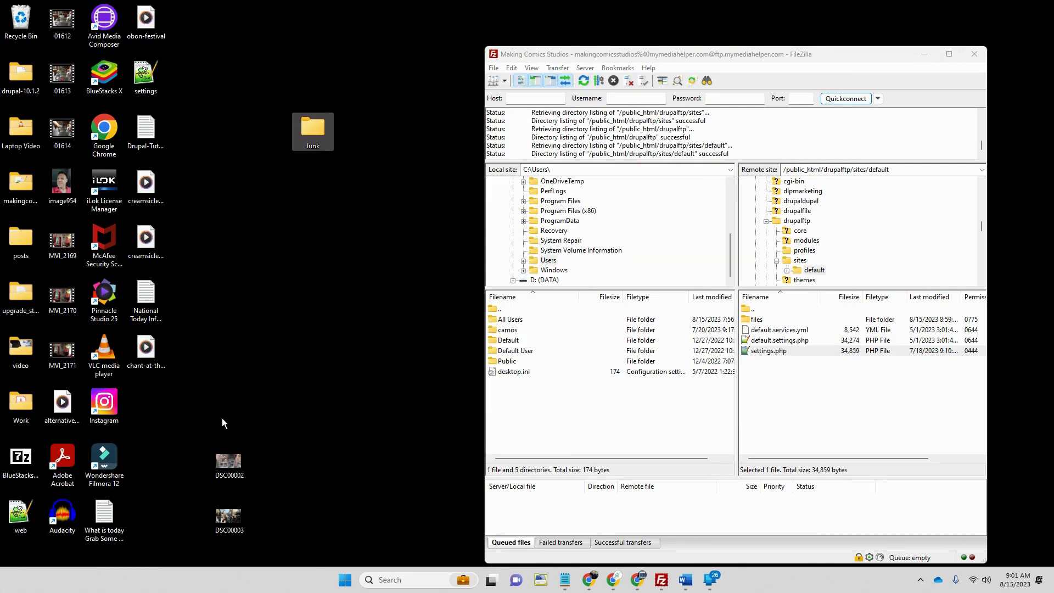
Open the Junk folder beside FileZilla and download settings.php from /public_html/drupalftp/sites/default into it.
double_click(319, 129)
drag(587, 91, 281, 165)
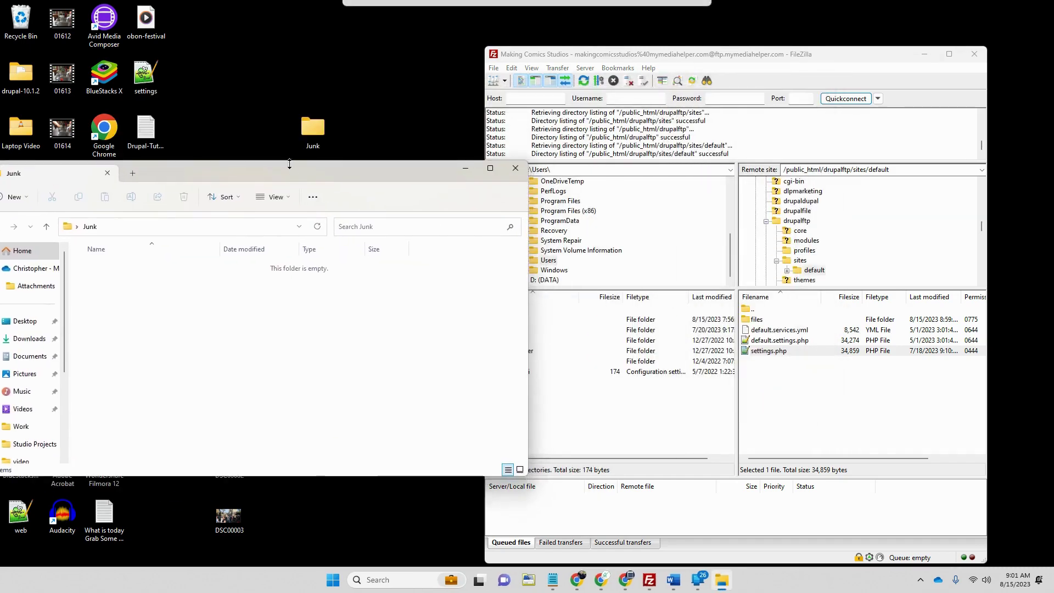
drag(767, 356, 232, 318)
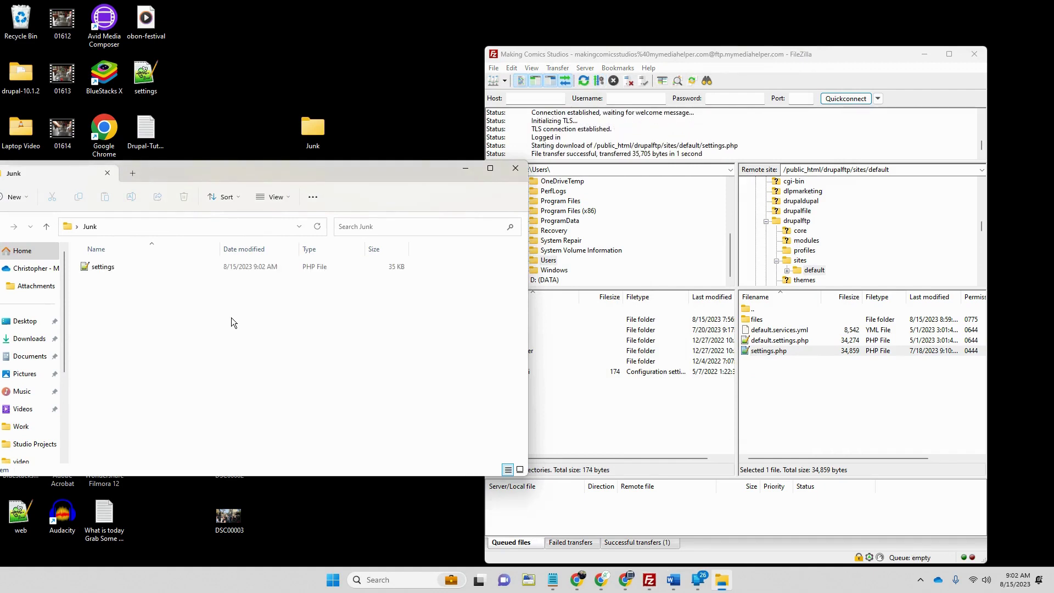
Try to rename the remote settings.php in drupalftp/sites/default to _settings.php.
right_click(777, 354)
click(806, 466)
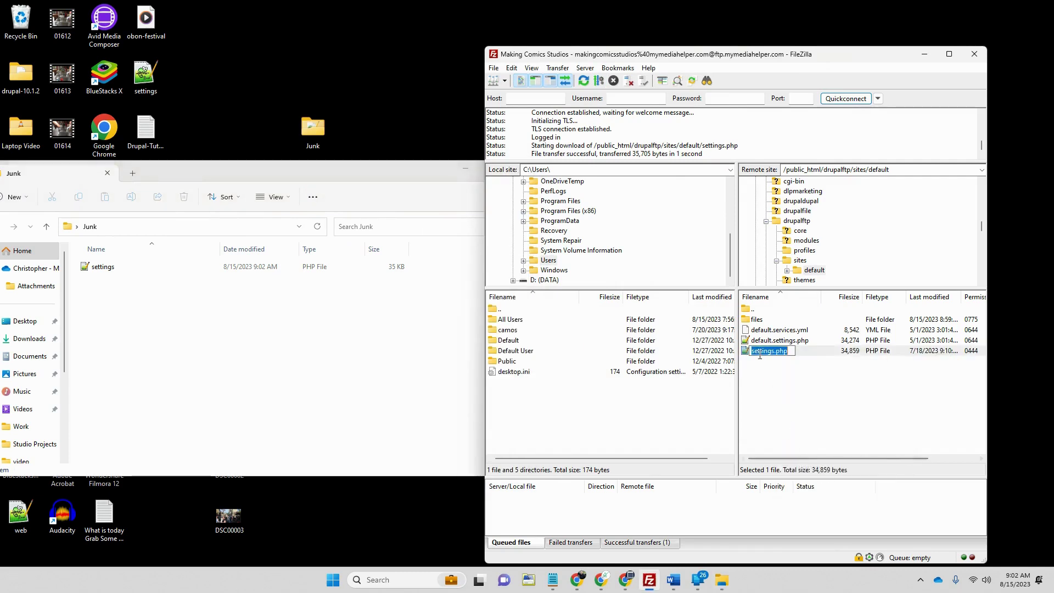
click(753, 351)
text(_)
key(Return)
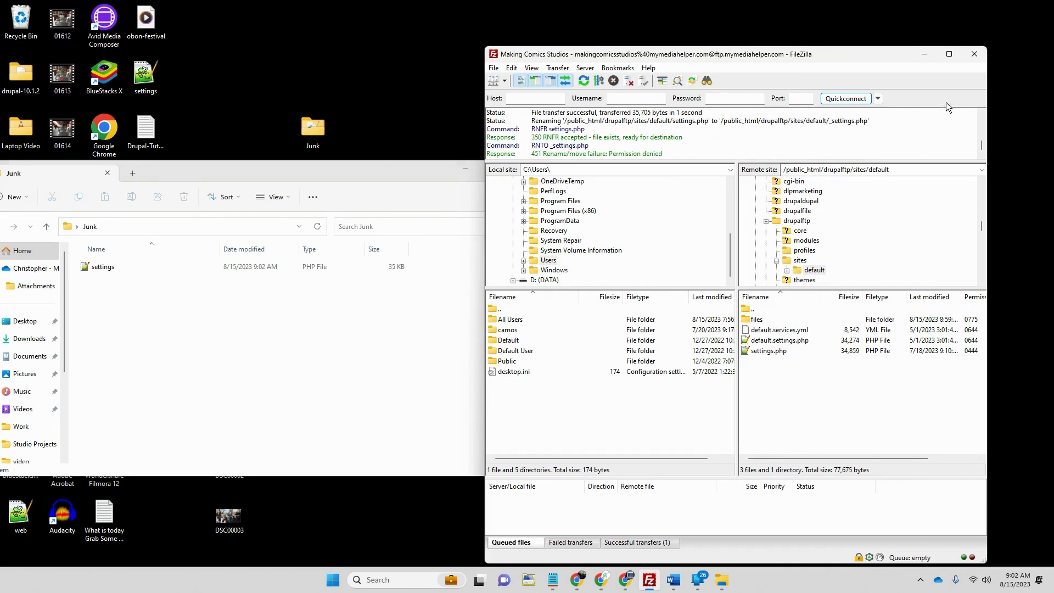
Maximize FileZilla and set the drupalftp/sites/default folder's permissions to 777, adding write access for owner, group and public.
click(949, 54)
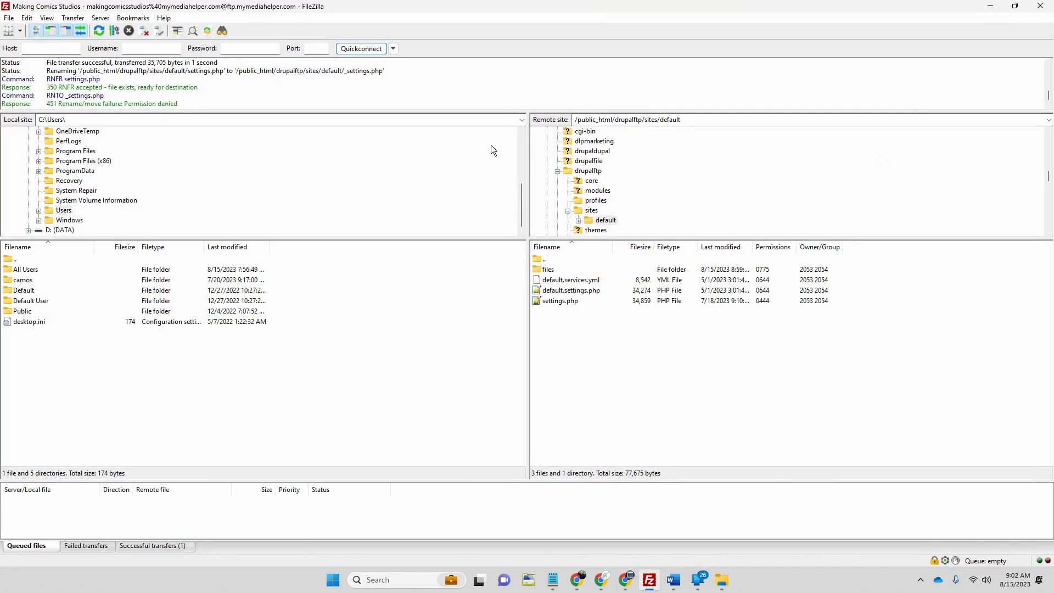
click(546, 261)
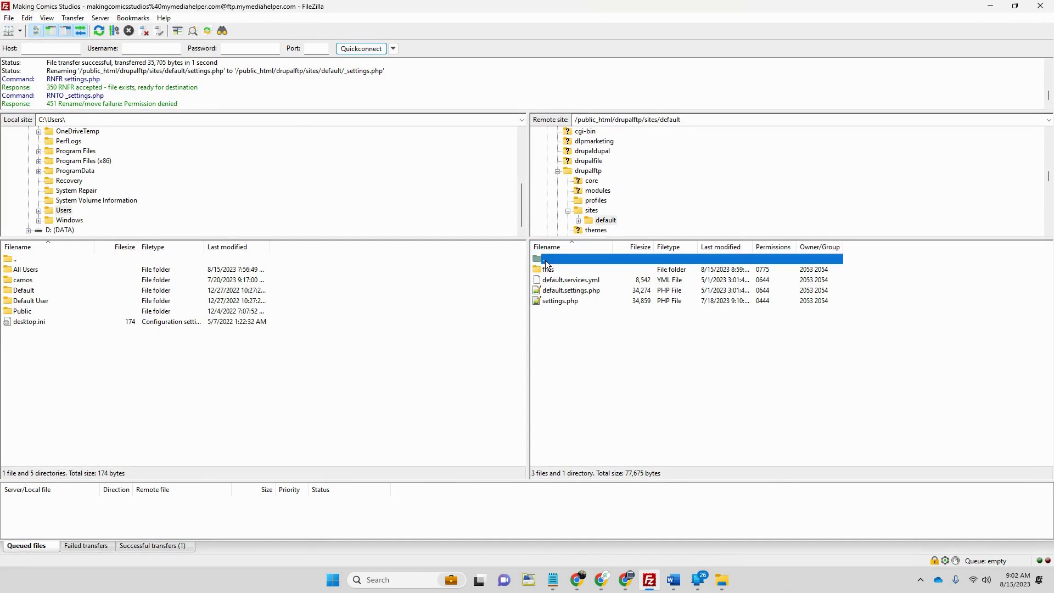
double_click(545, 259)
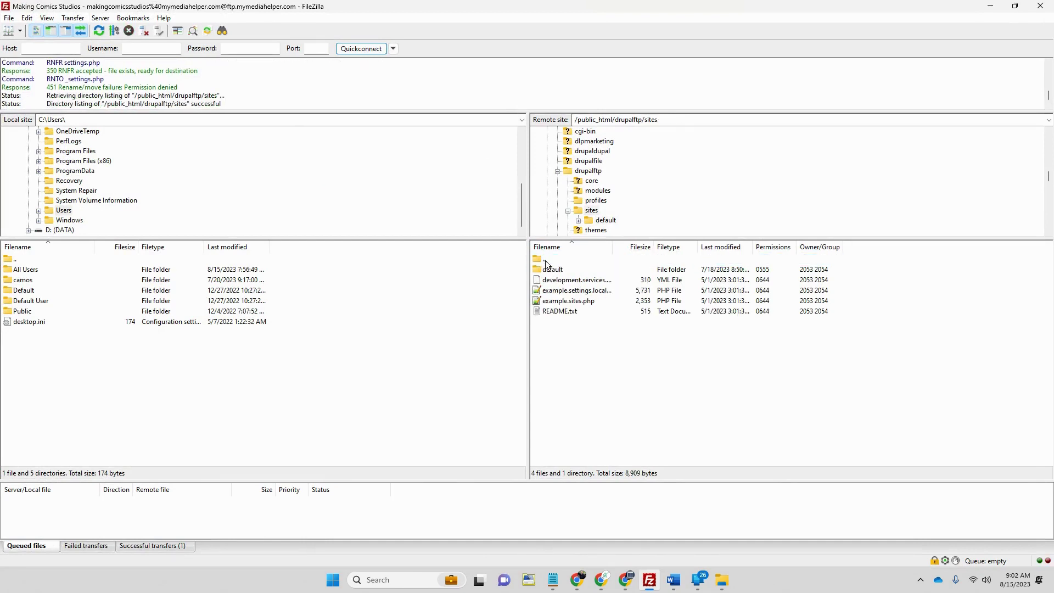
right_click(550, 270)
click(599, 416)
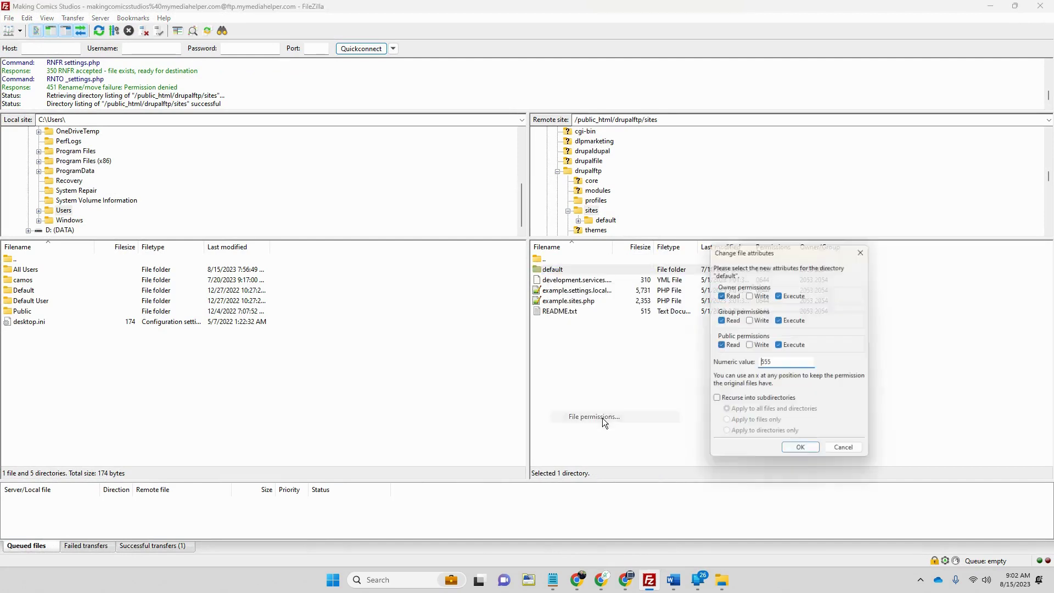
click(749, 293)
click(748, 320)
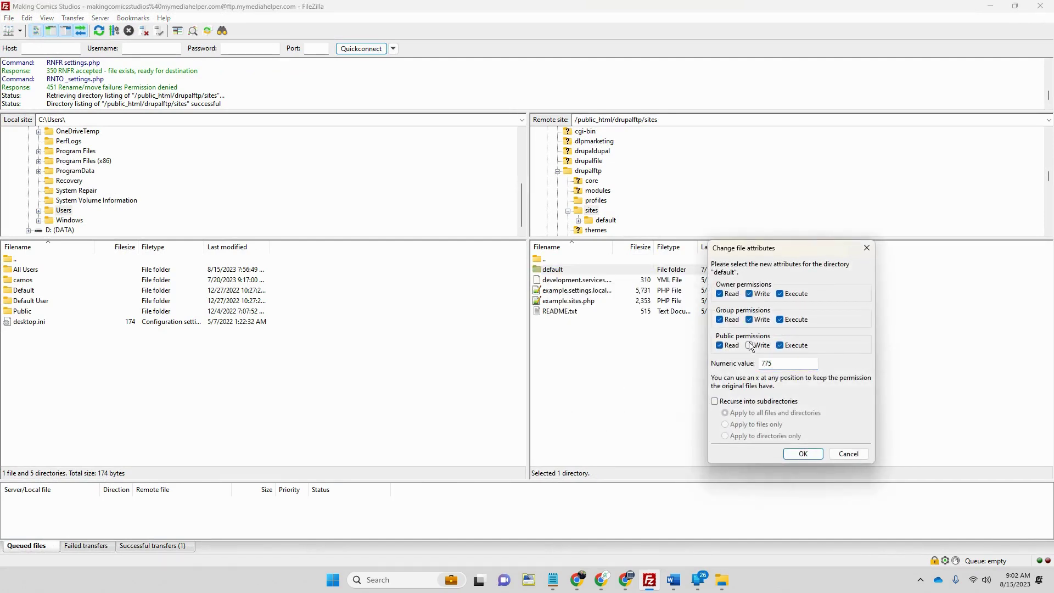
click(748, 345)
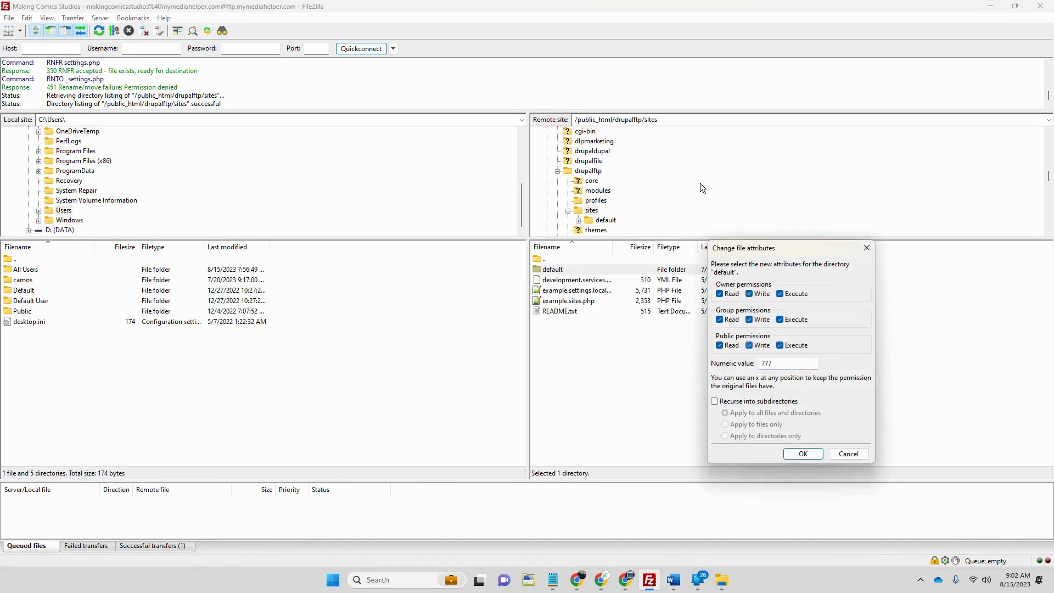
click(804, 454)
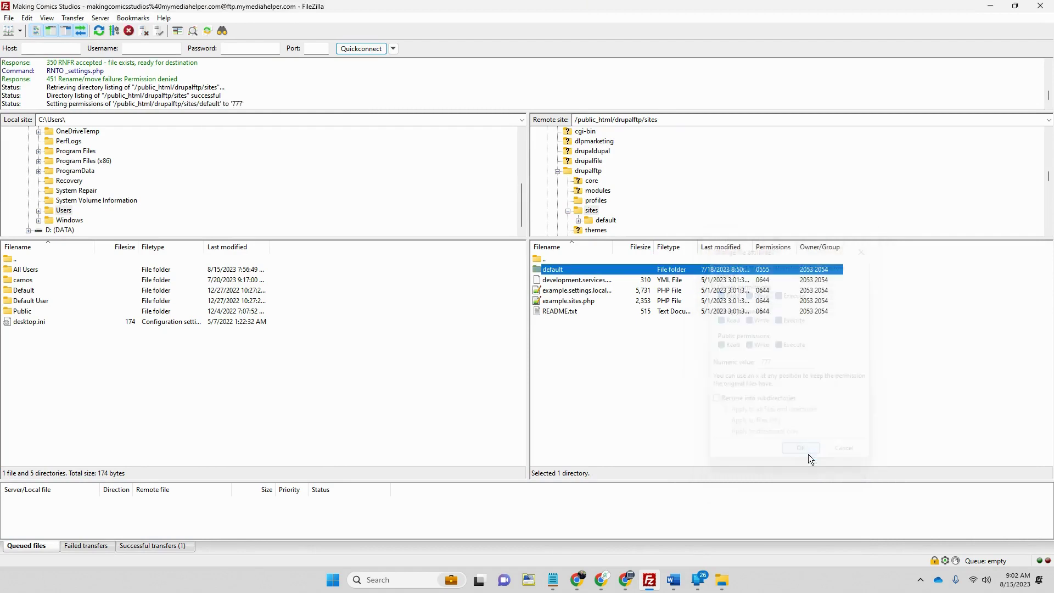
Recheck the default folder's file permissions and reapply them at 777.
right_click(557, 274)
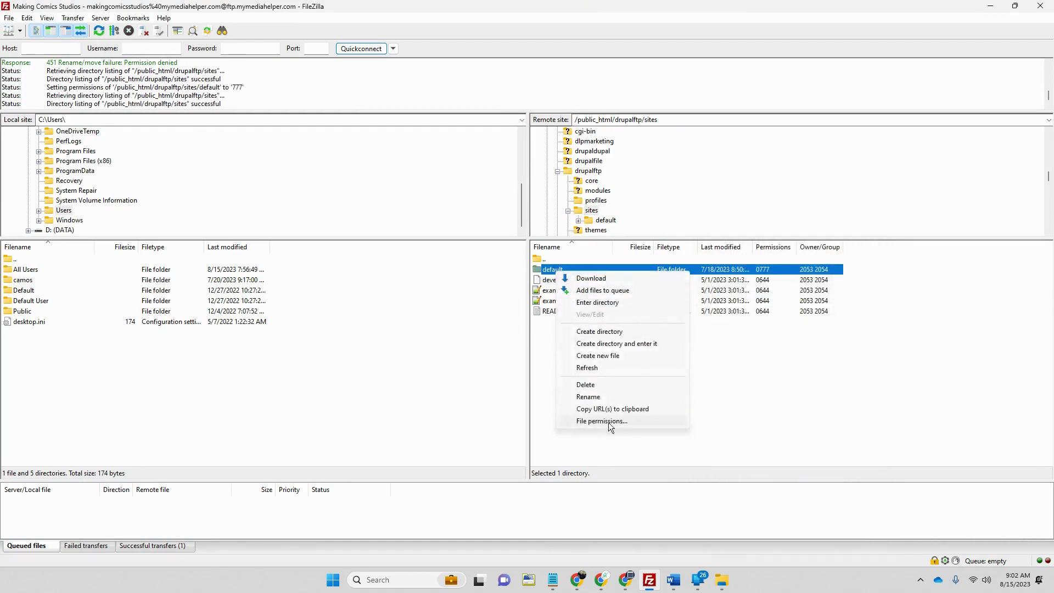
click(607, 421)
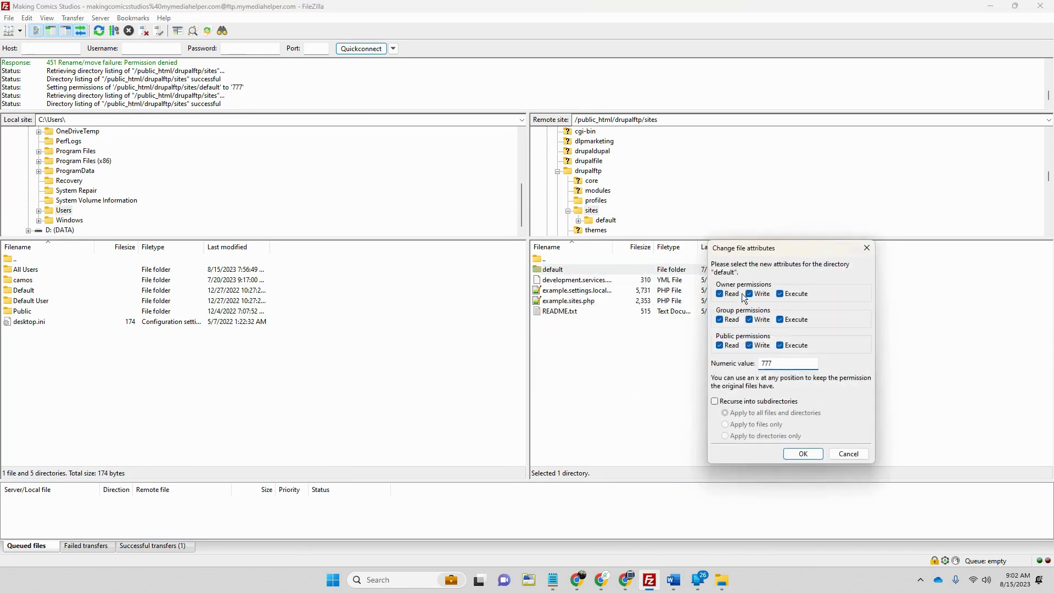
click(811, 454)
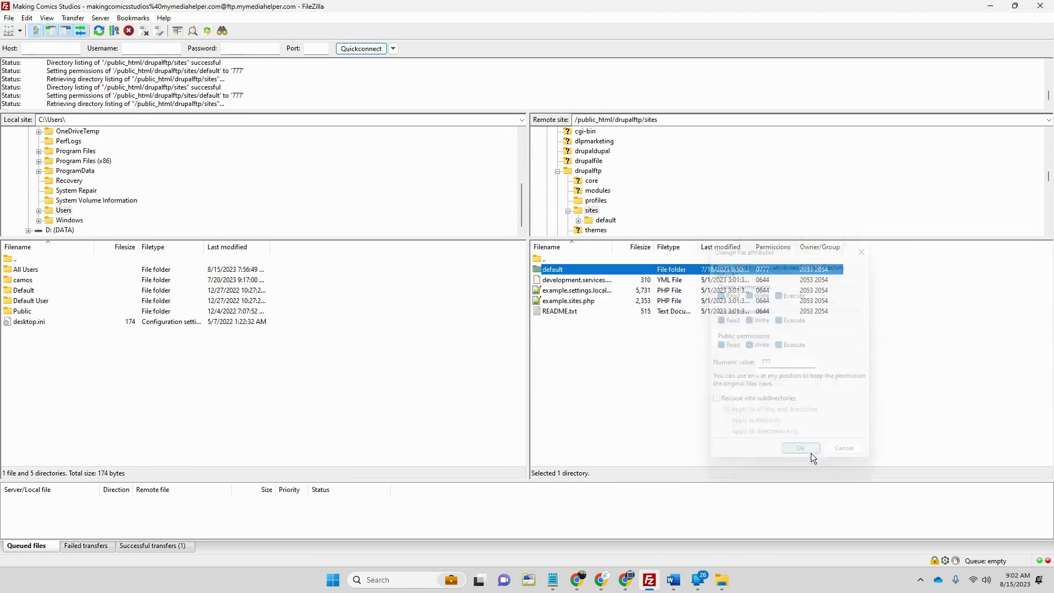
Enter the remote default folder, rename settings.php to 1settings.php and select the renamed file.
double_click(552, 273)
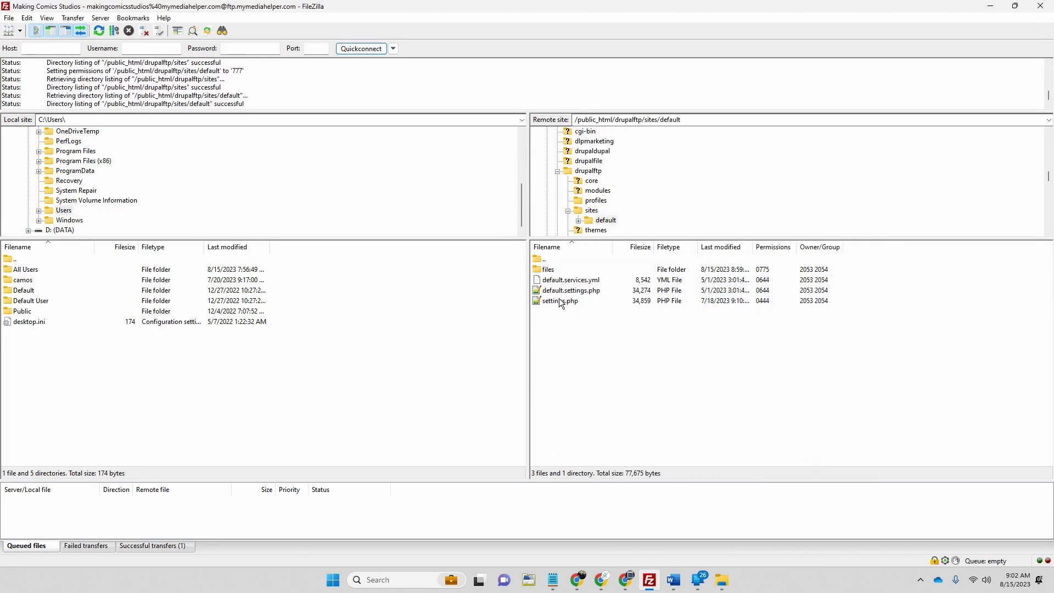
right_click(560, 300)
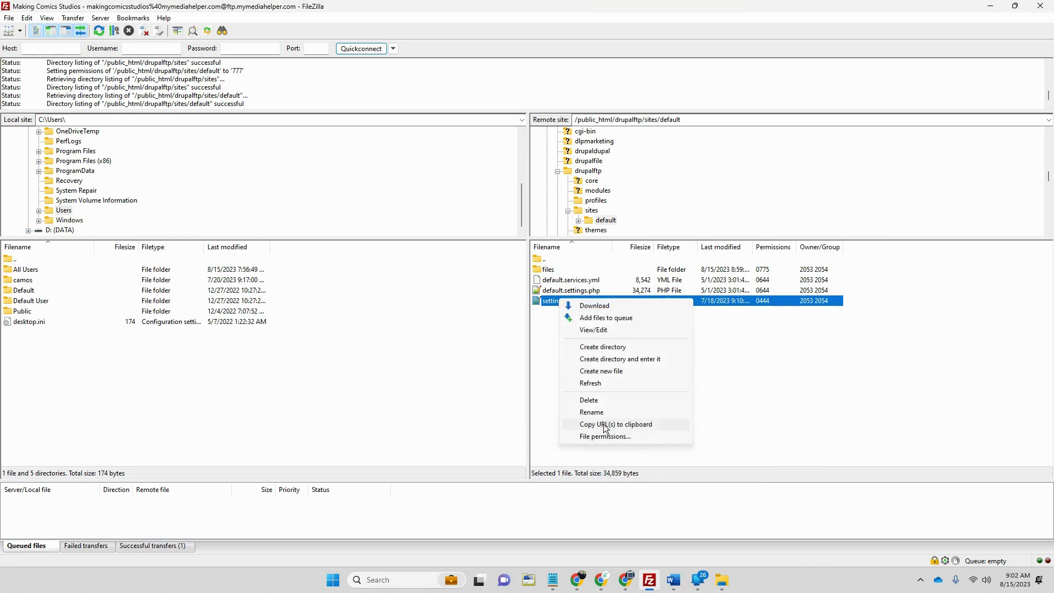
click(592, 412)
click(546, 303)
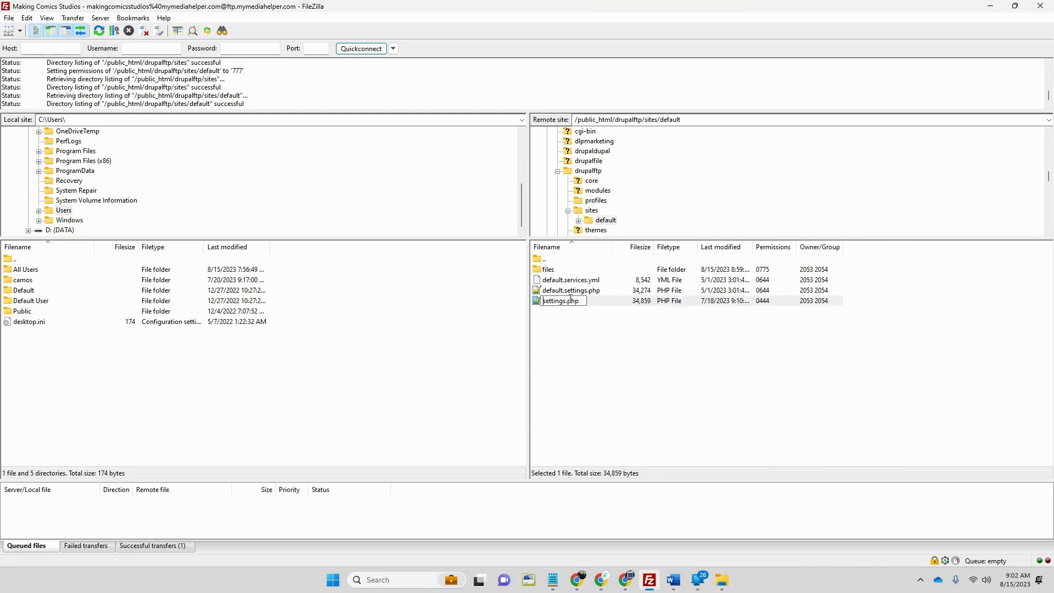
text(1)
key(Return)
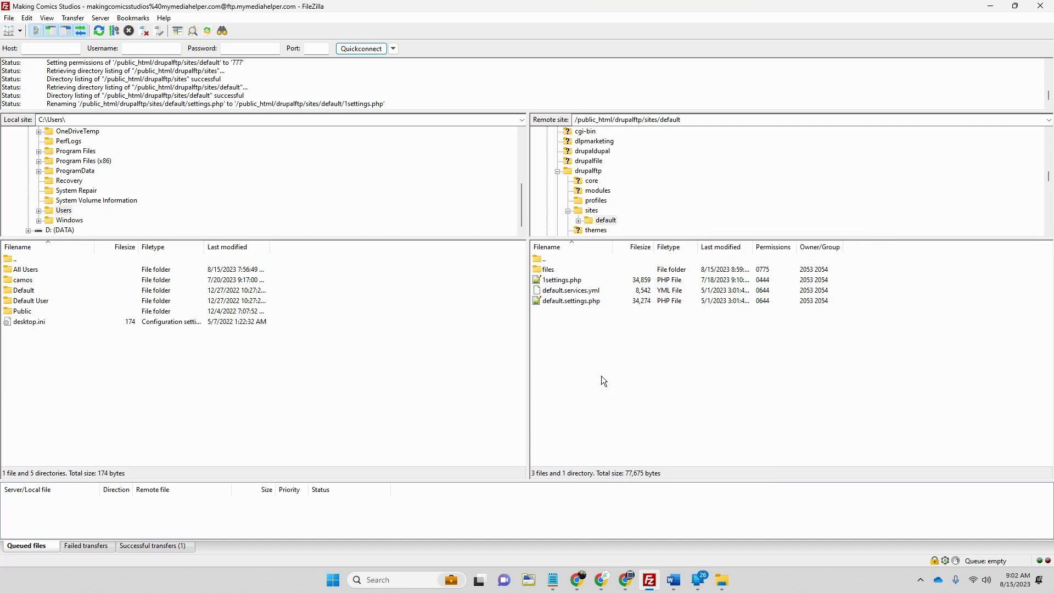
click(560, 281)
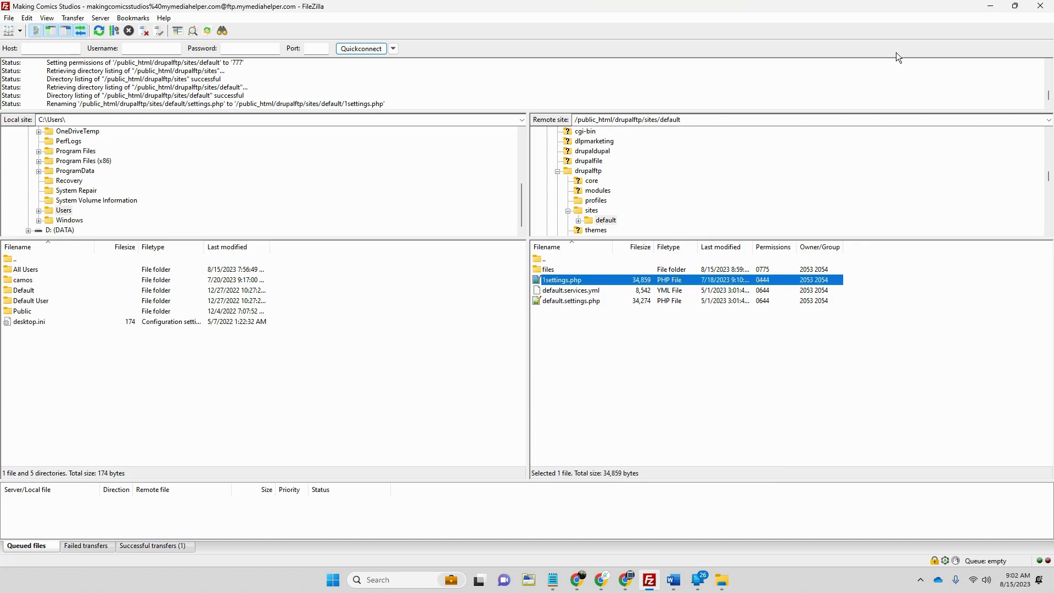
Minimize FileZilla, return to the desktop's Junk folder and open the downloaded settings file for editing.
click(990, 6)
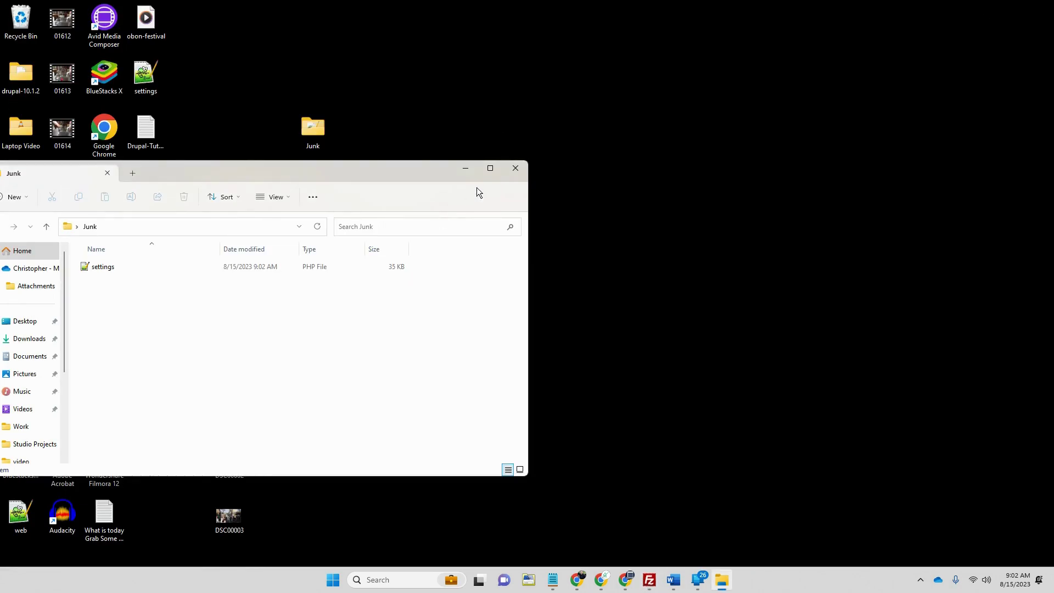
click(465, 168)
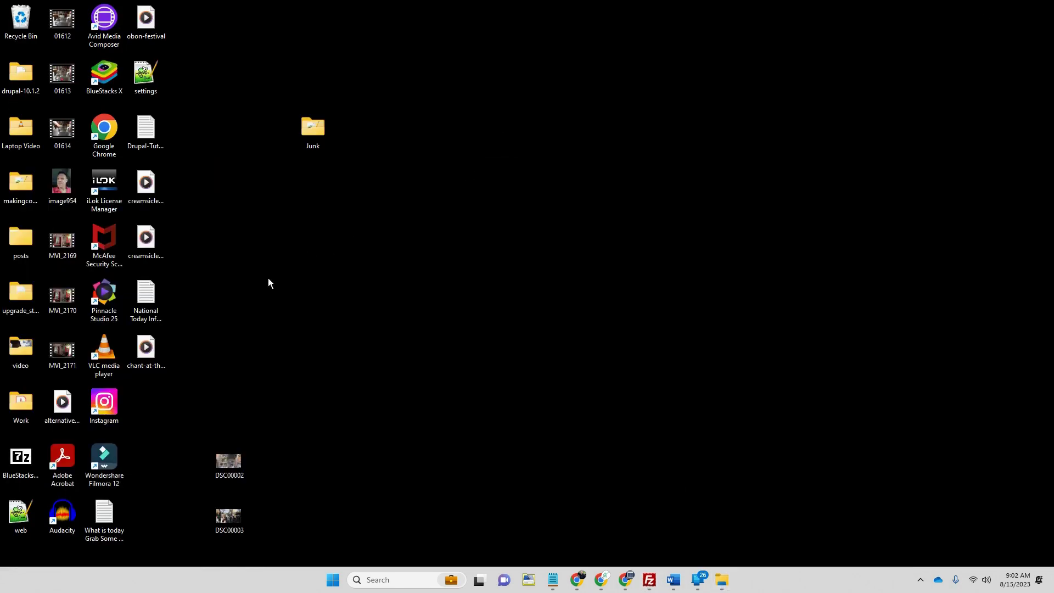
double_click(318, 127)
right_click(127, 276)
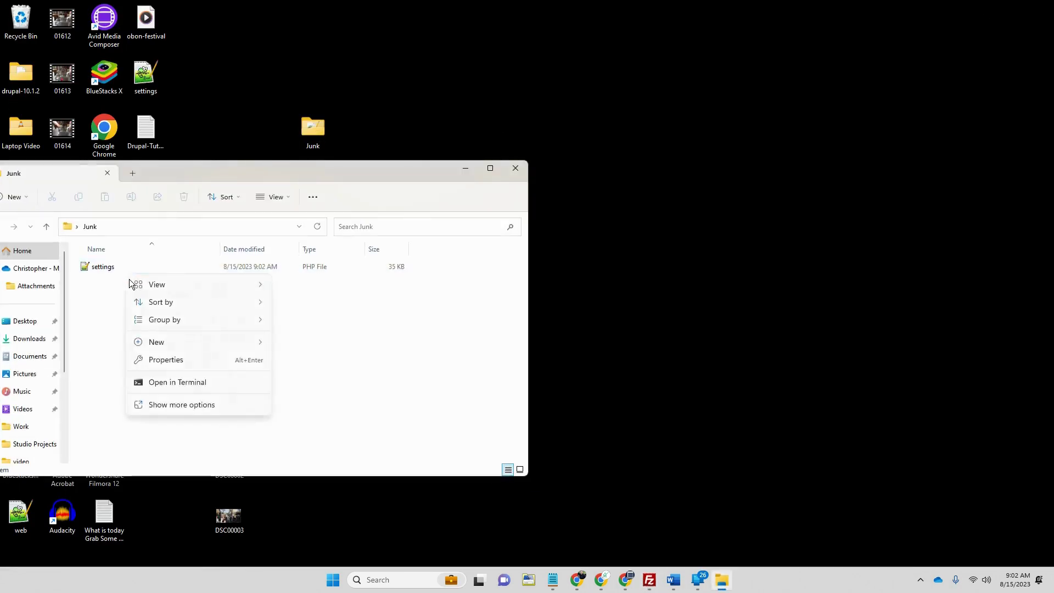
double_click(107, 265)
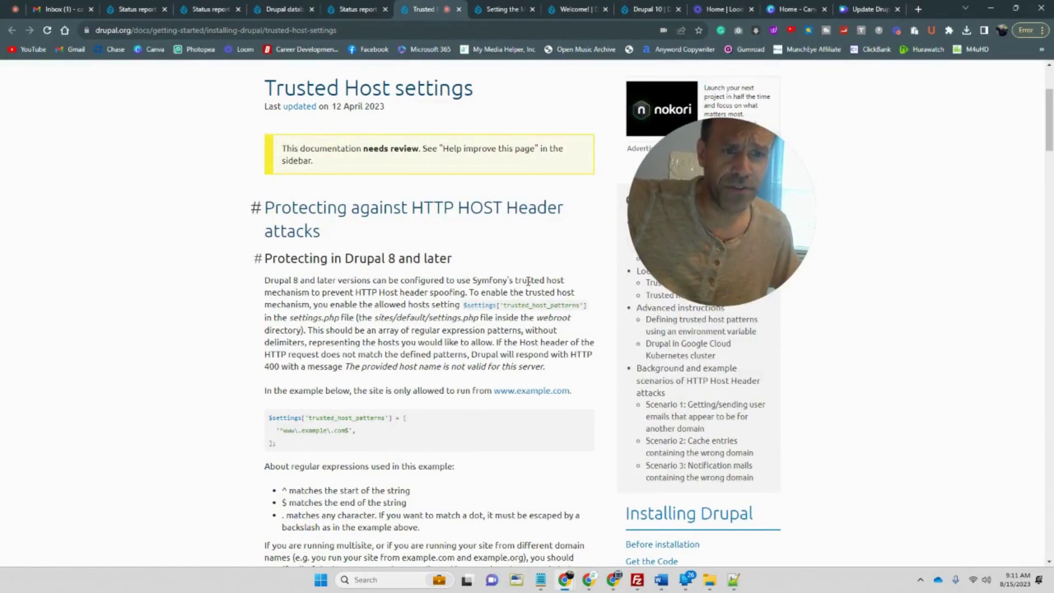
Read the trusted_host_patterns examples on the Trusted Host settings page, check the drupalftp status report's errors and return to the documentation.
scroll(527, 281, down, 1)
scroll(527, 281, down, 10)
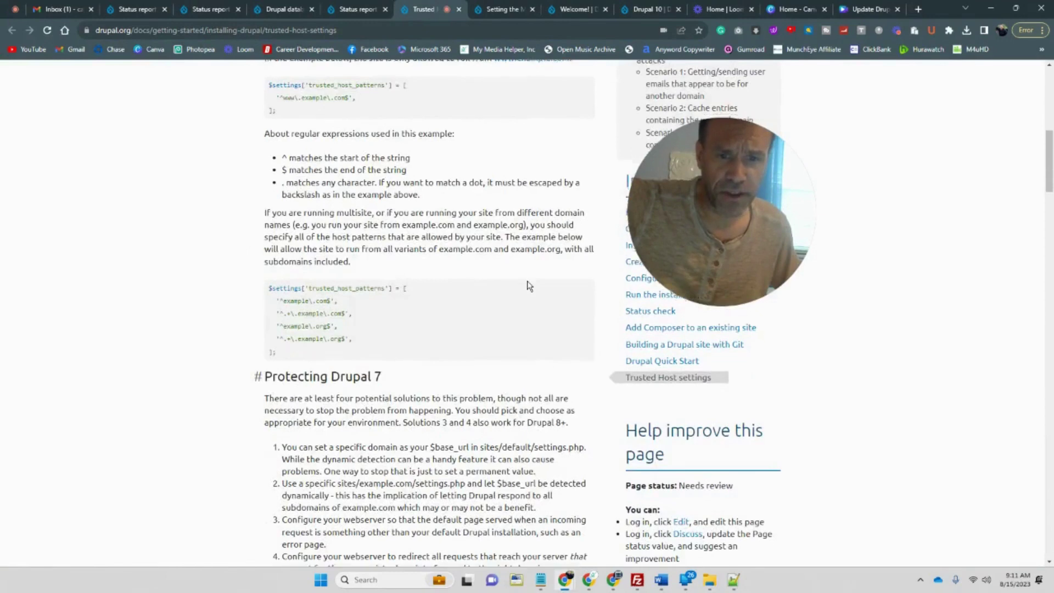
scroll(529, 285, down, 2)
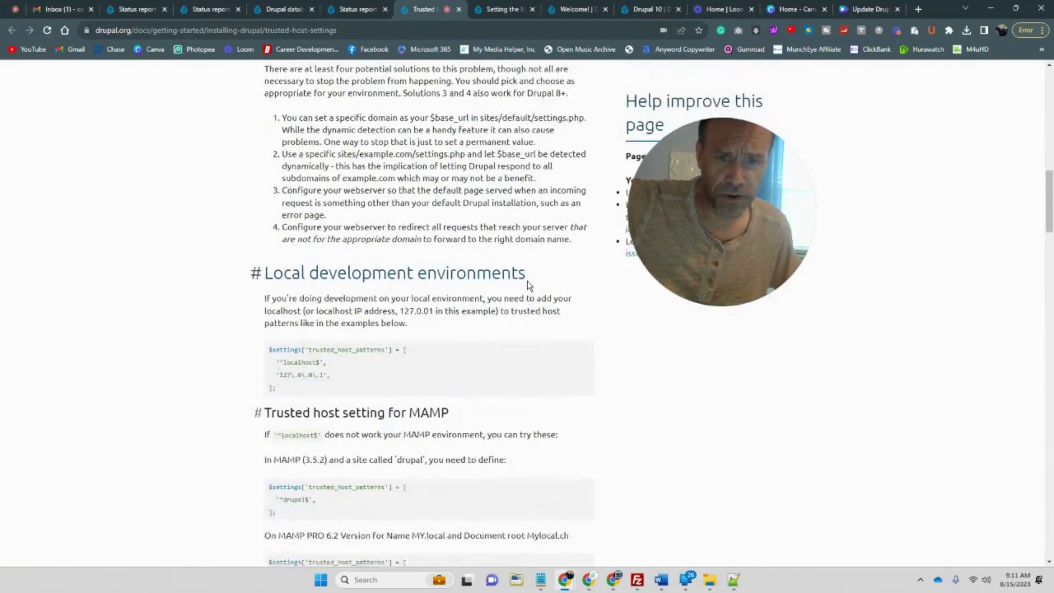
scroll(529, 285, down, 3)
scroll(528, 285, up, 2)
click(368, 10)
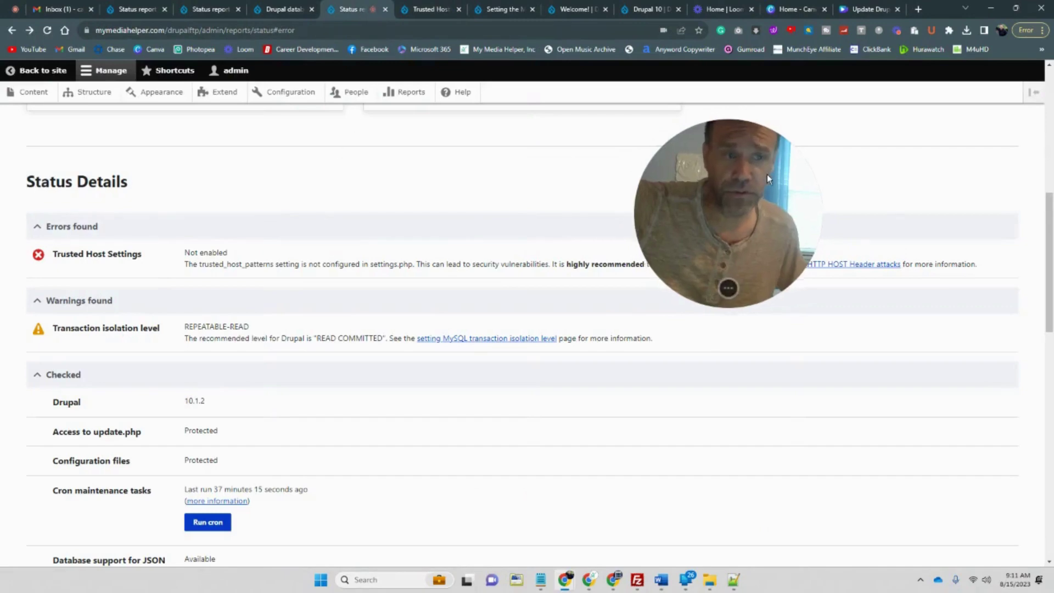
click(429, 7)
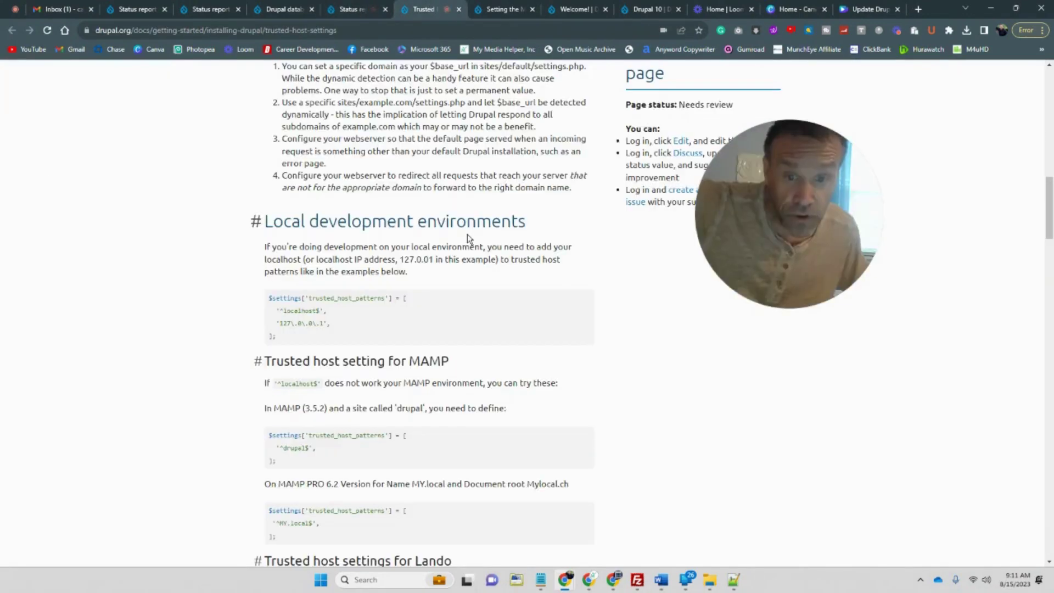
scroll(466, 236, up, 8)
scroll(469, 237, up, 7)
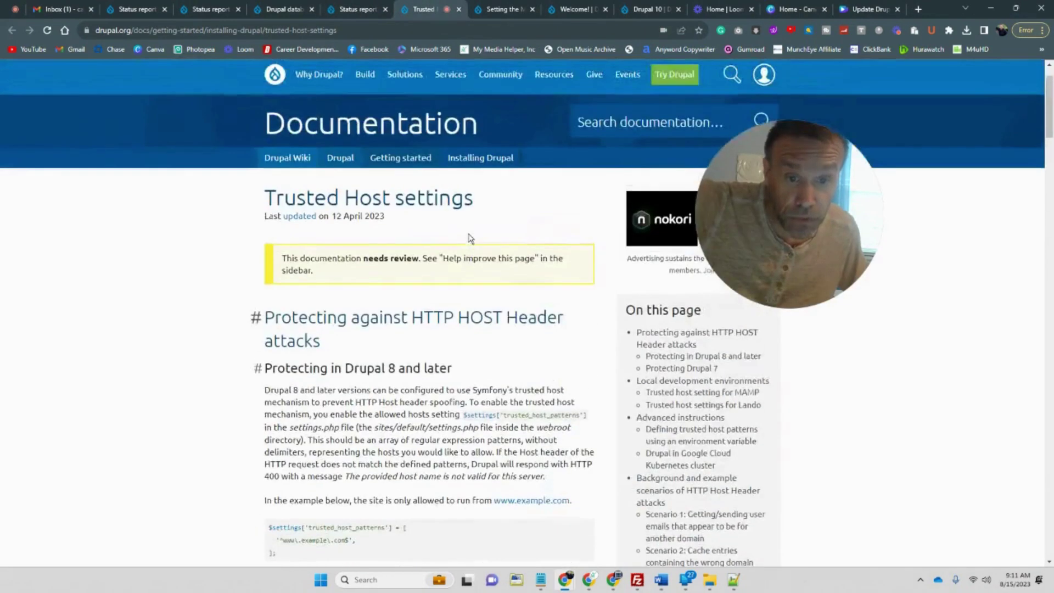
scroll(468, 243, down, 4)
scroll(468, 242, down, 1)
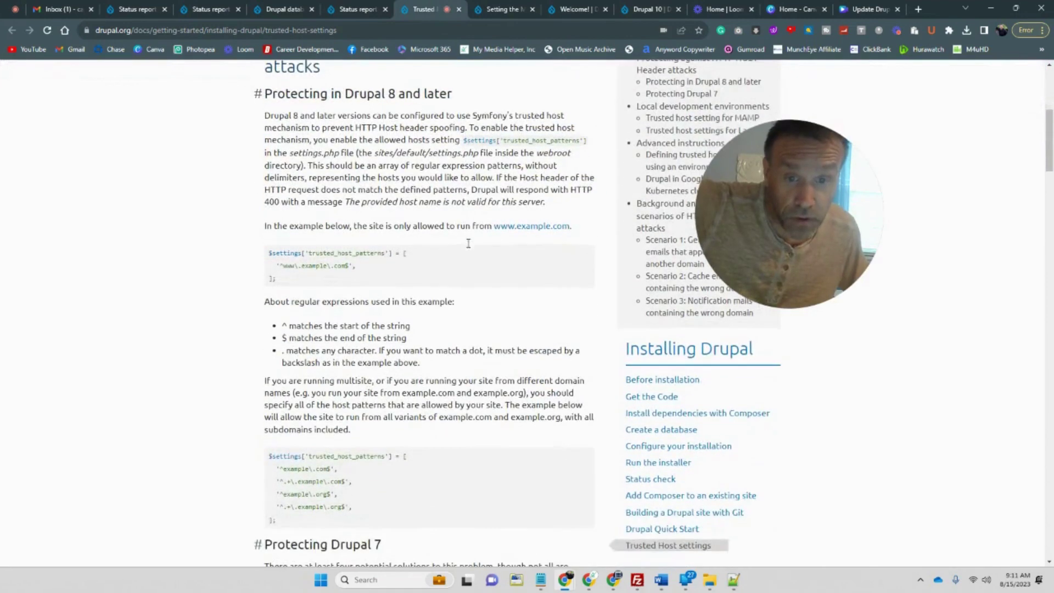
drag(285, 277, 270, 261)
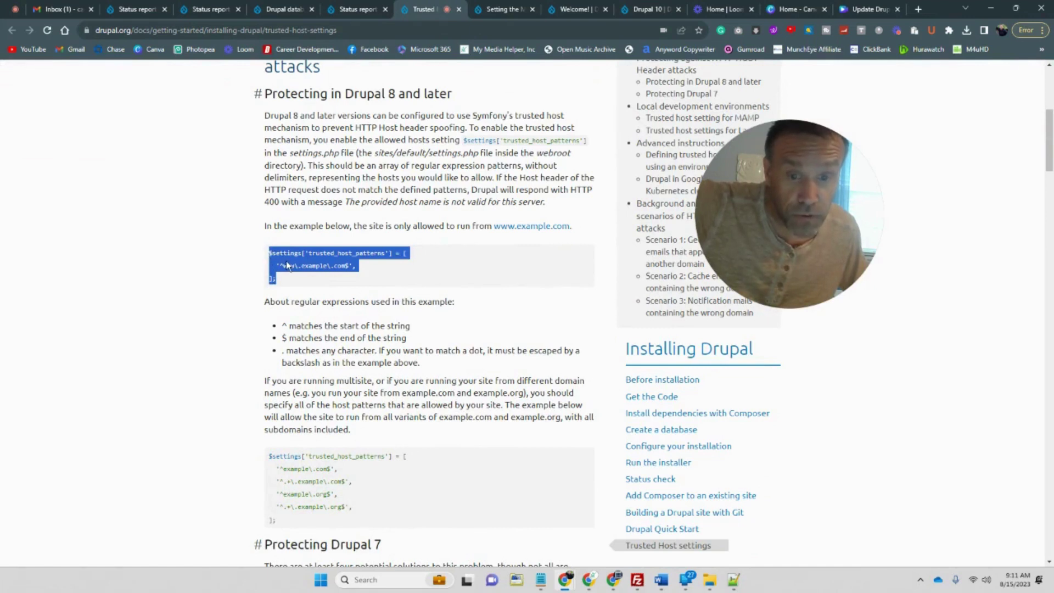
right_click(287, 266)
click(313, 274)
Skim the remaining host examples, switch to Notepad++ and paste the copied snippet below the config_sync_directory line of the Junk folder's settings.php.
scroll(316, 282, down, 5)
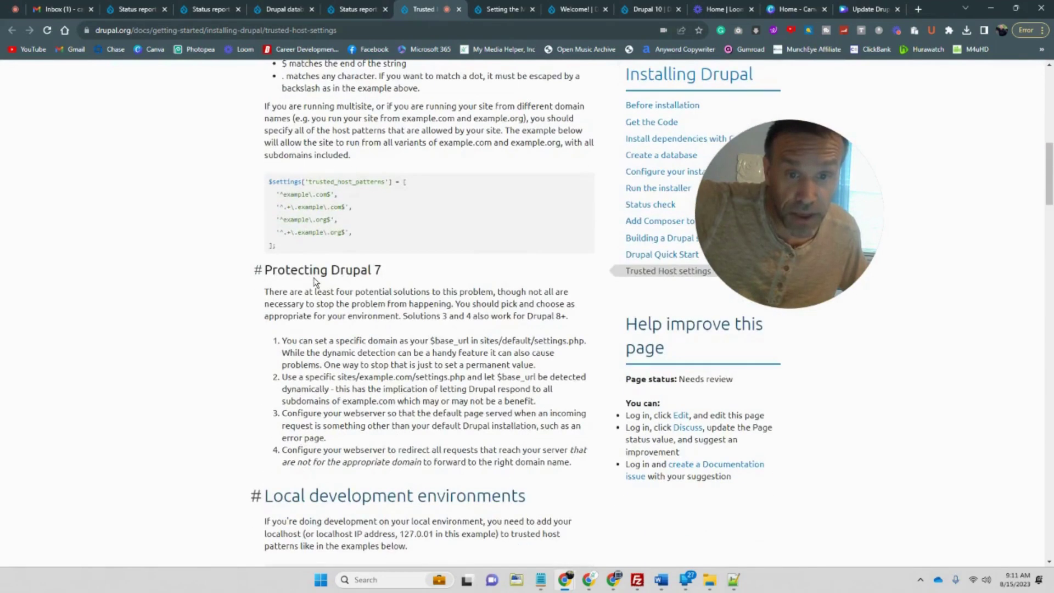
scroll(315, 282, down, 7)
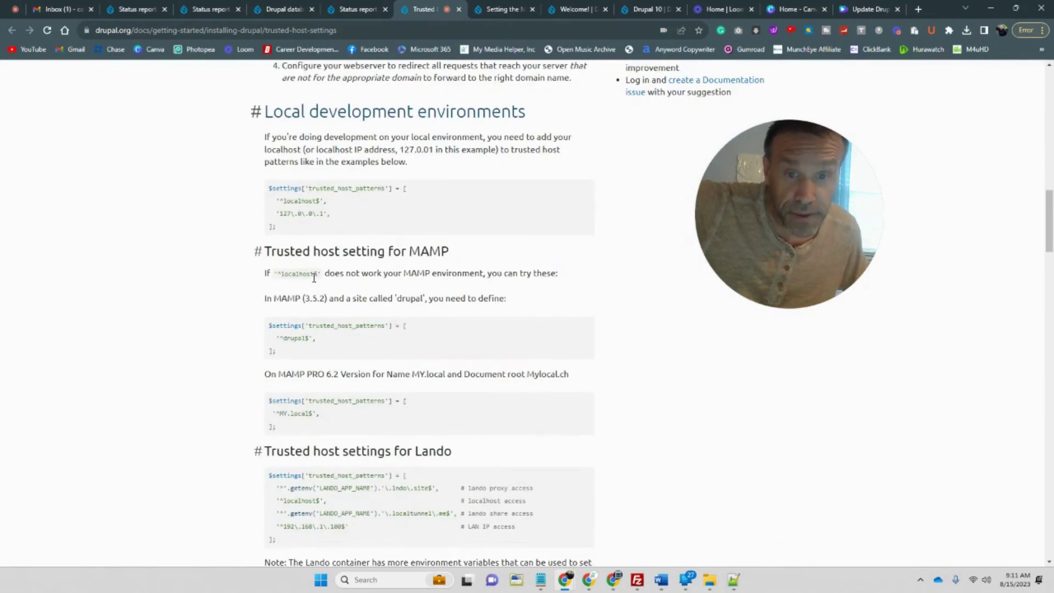
scroll(314, 279, down, 5)
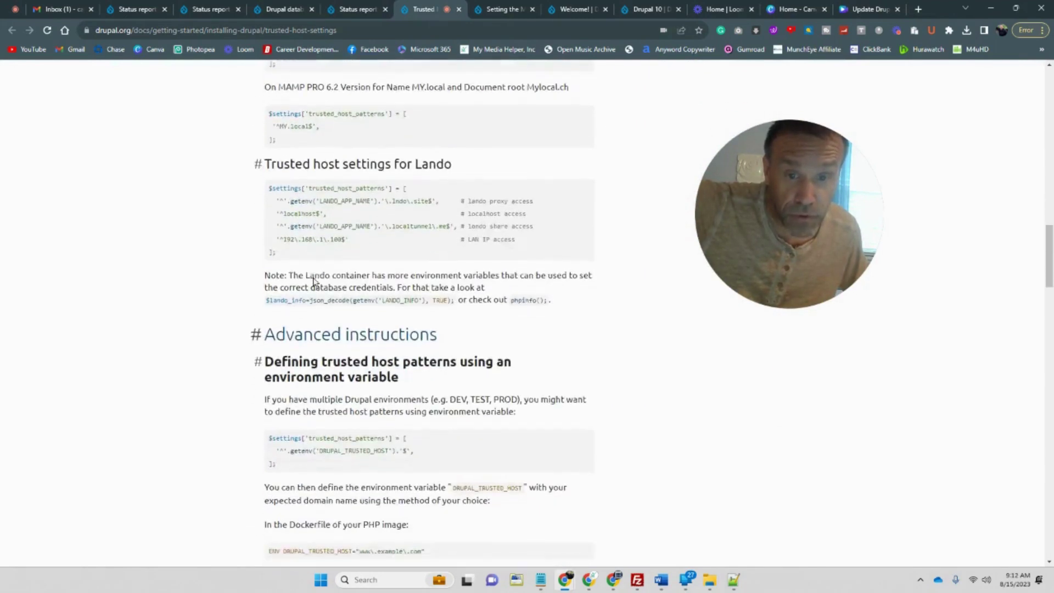
scroll(314, 280, down, 4)
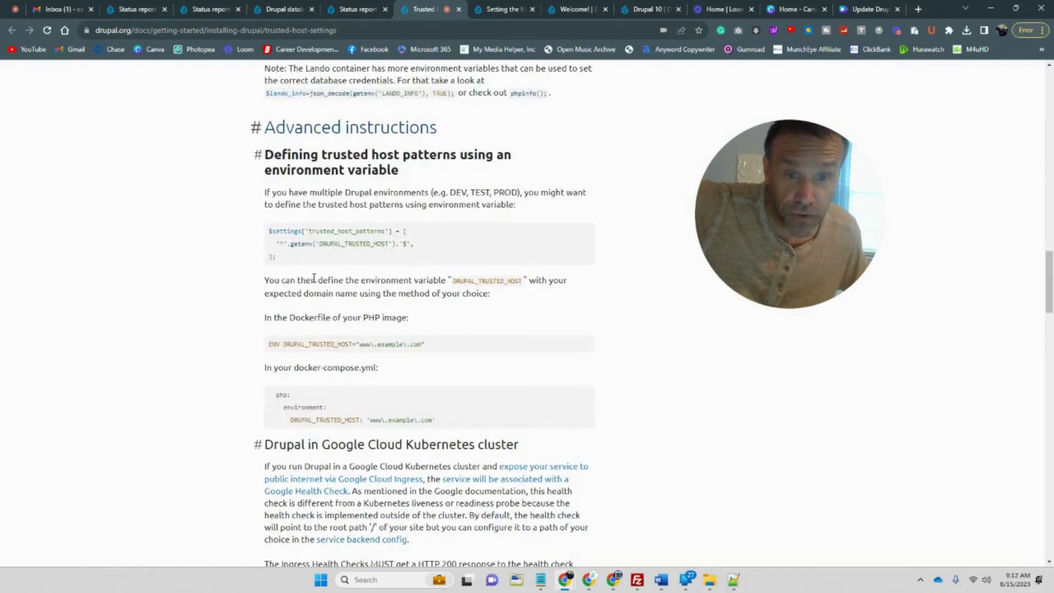
scroll(314, 278, down, 3)
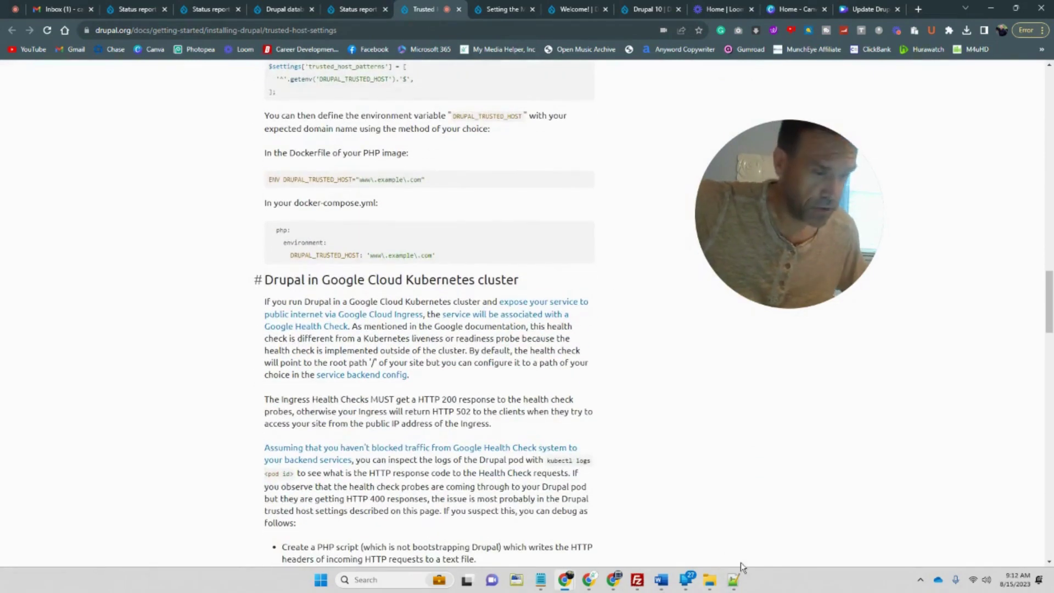
click(733, 580)
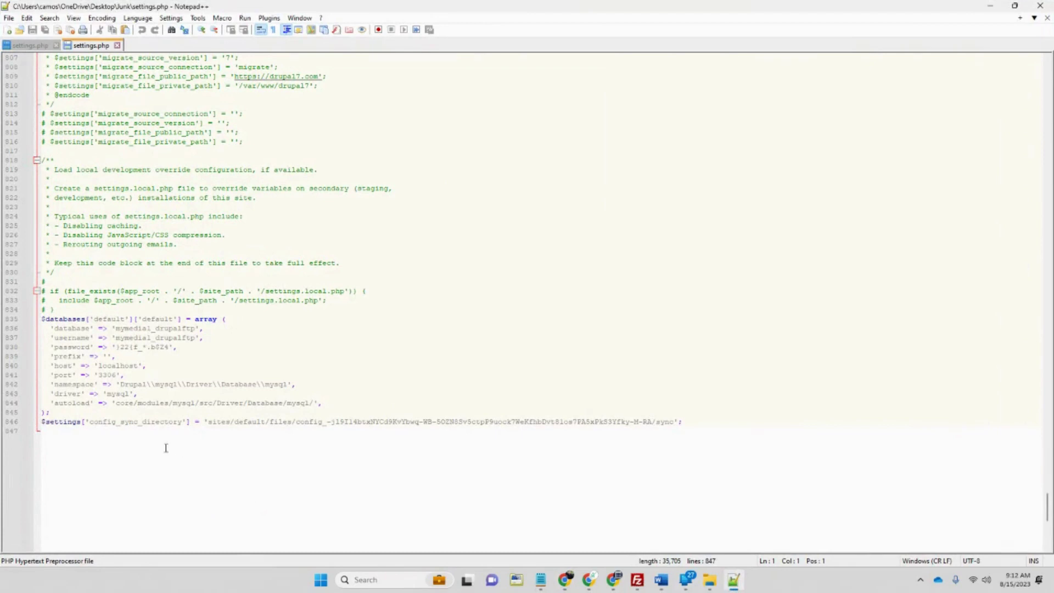
click(691, 422)
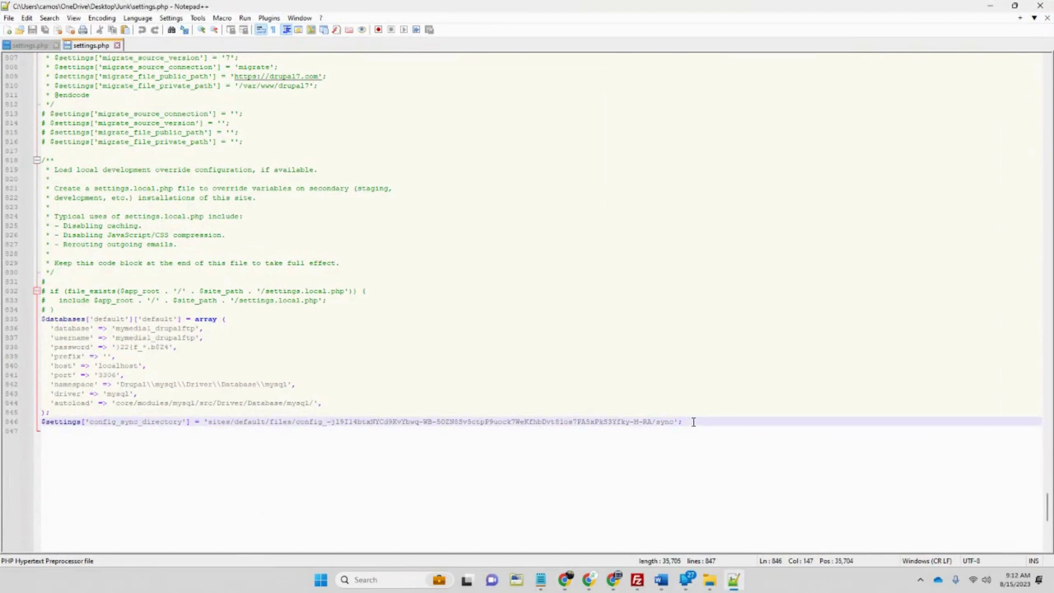
key(Return)
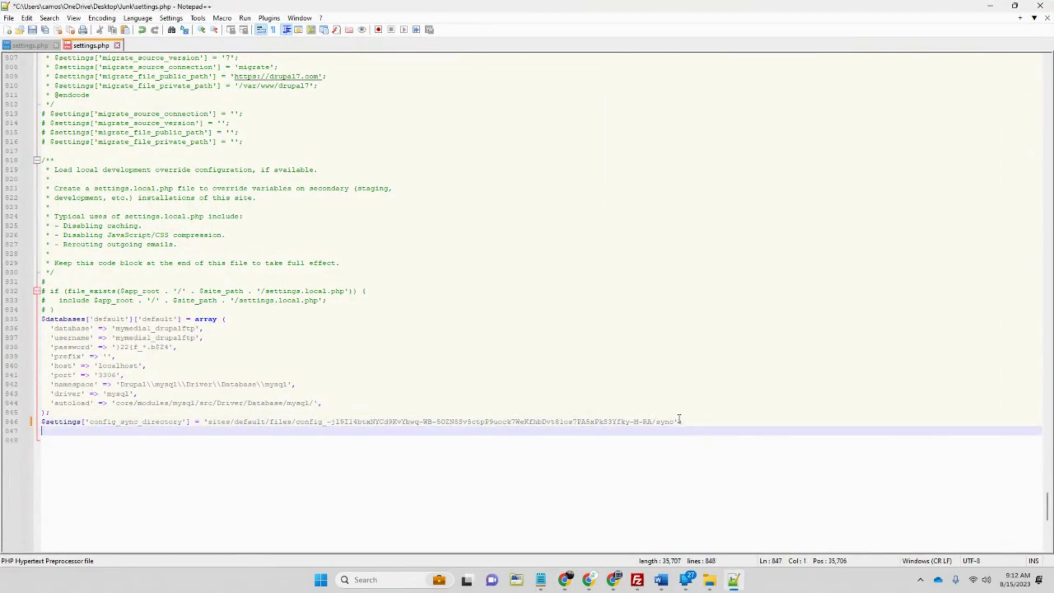
key(ctrl+v)
Examine the trusted_host_patterns entry in the Desktop's settings.php, compare it with the pasted snippet and return to the Junk folder's settings.php.
click(30, 46)
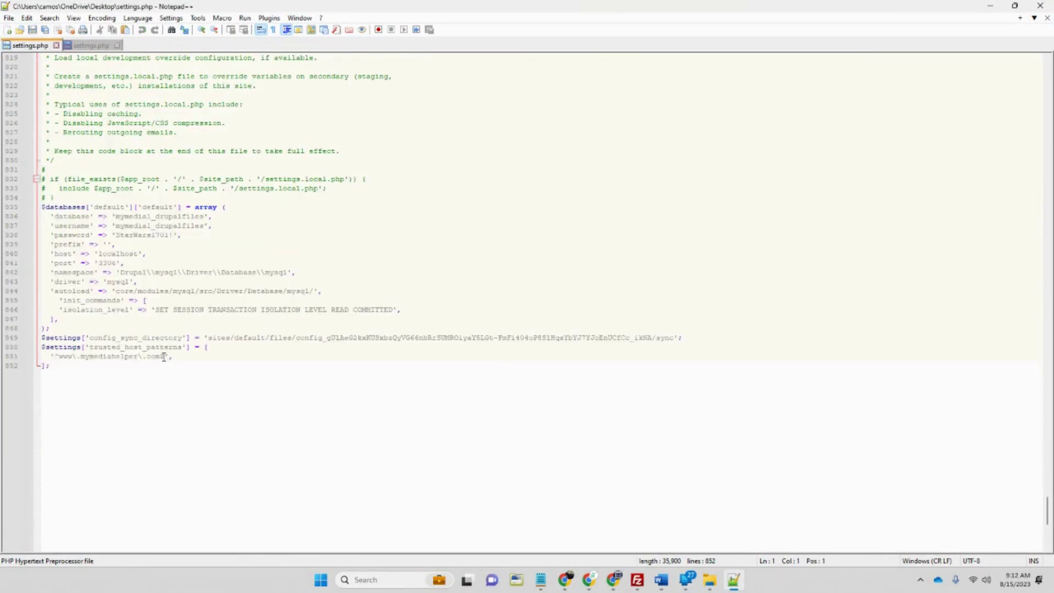
drag(163, 357, 61, 357)
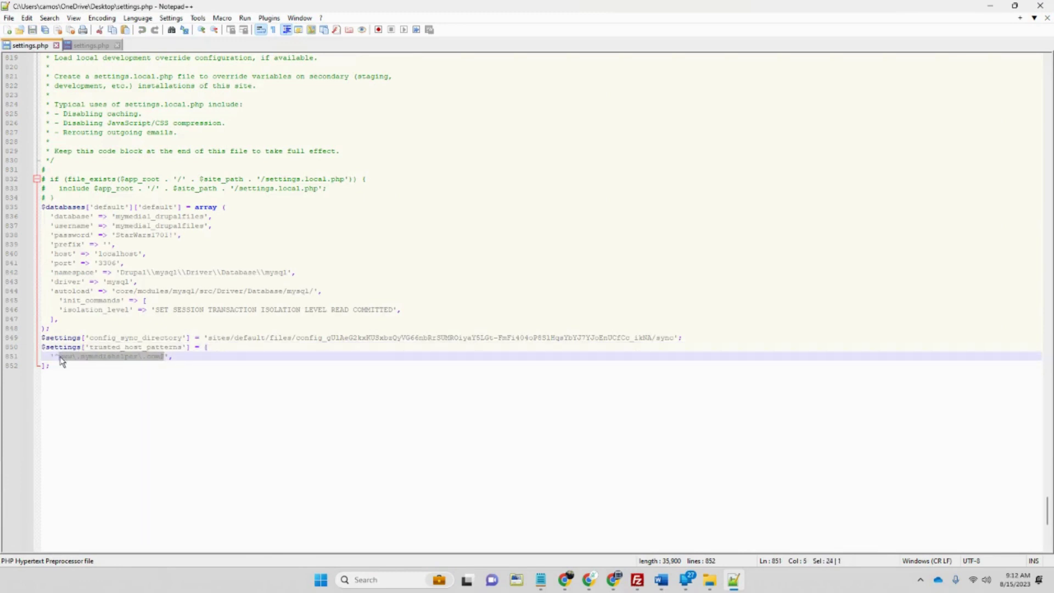
right_click(62, 361)
click(106, 381)
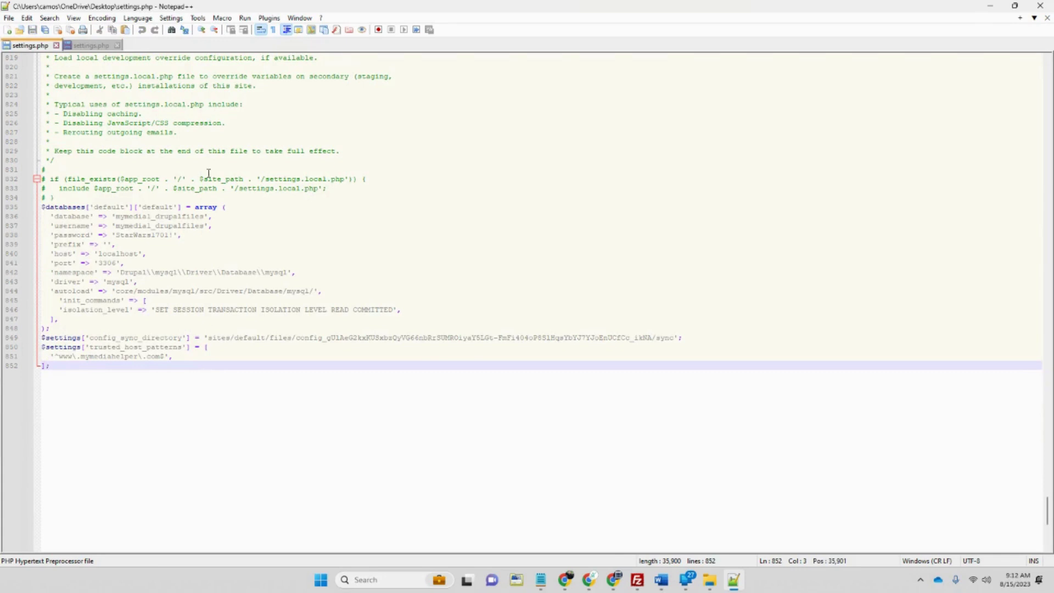
click(86, 46)
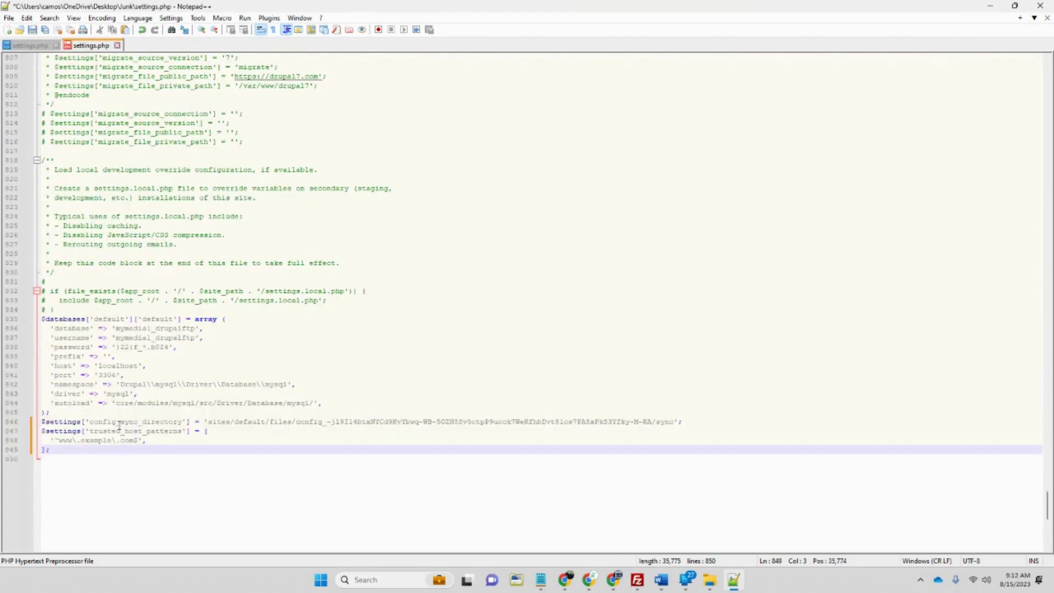
click(30, 45)
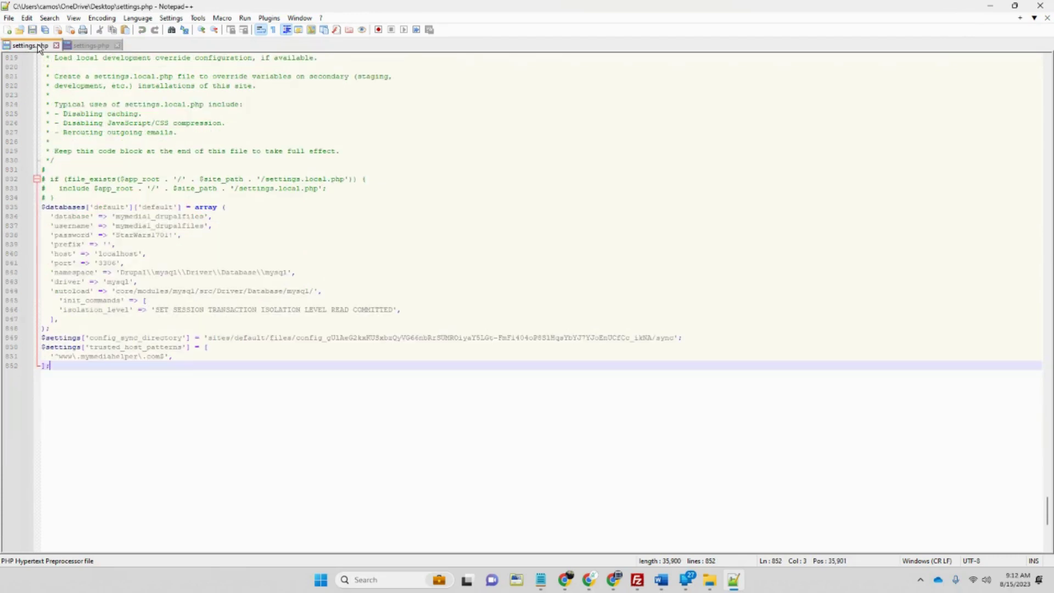
click(91, 45)
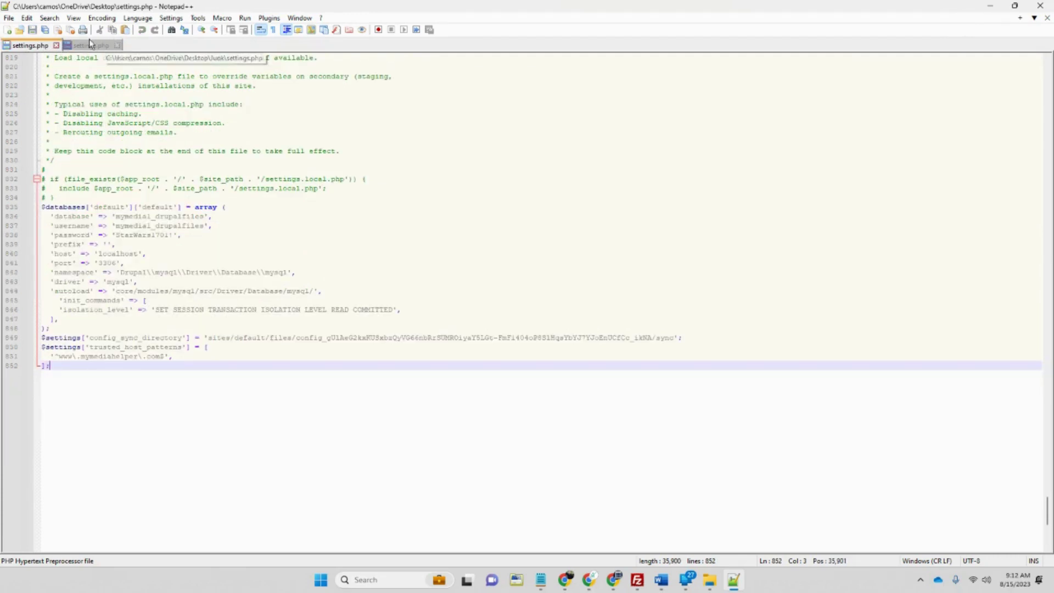
Replace example with mymediahelper in the pasted trusted host pattern and compare it with the Desktop's settings.php.
drag(111, 440, 82, 440)
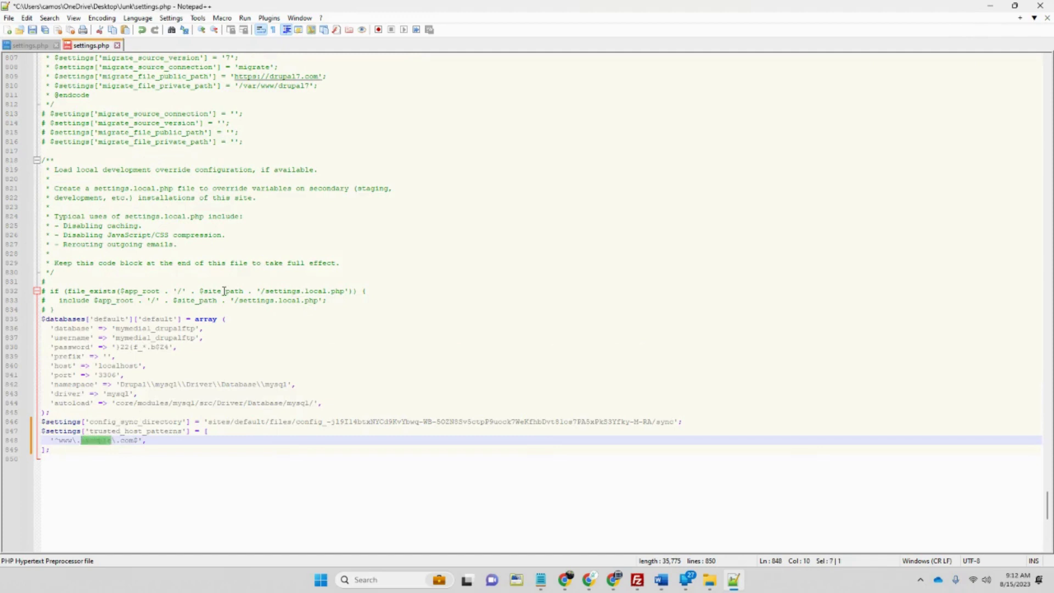
text(mymediahelper)
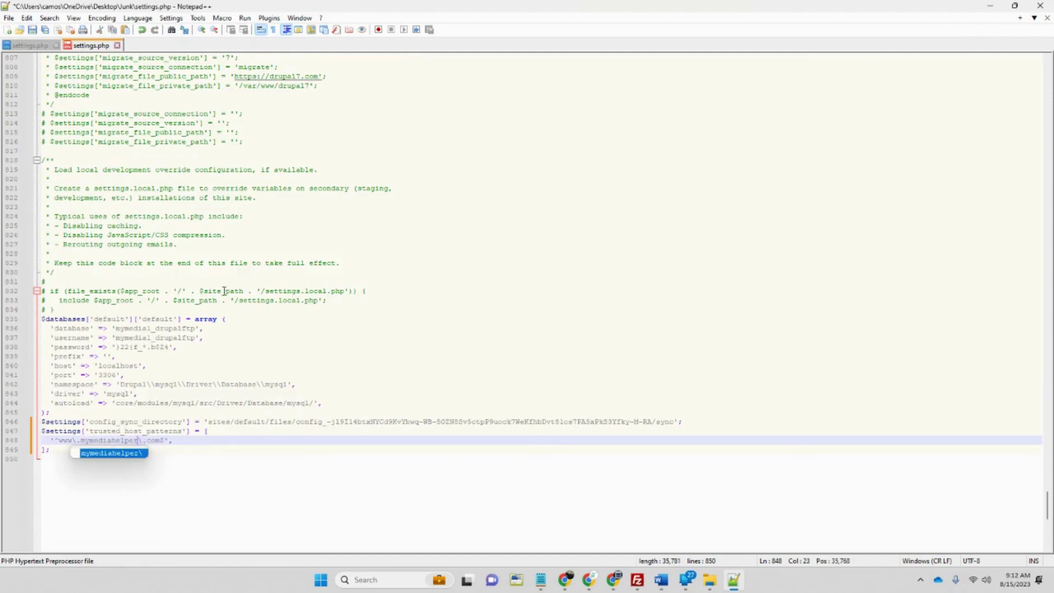
click(320, 504)
click(30, 45)
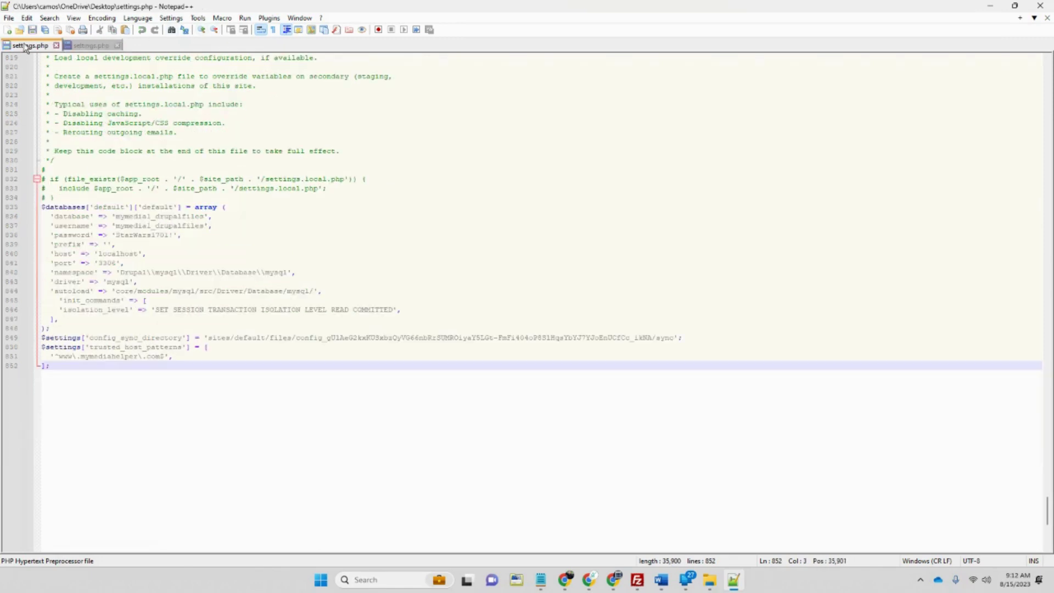
click(77, 48)
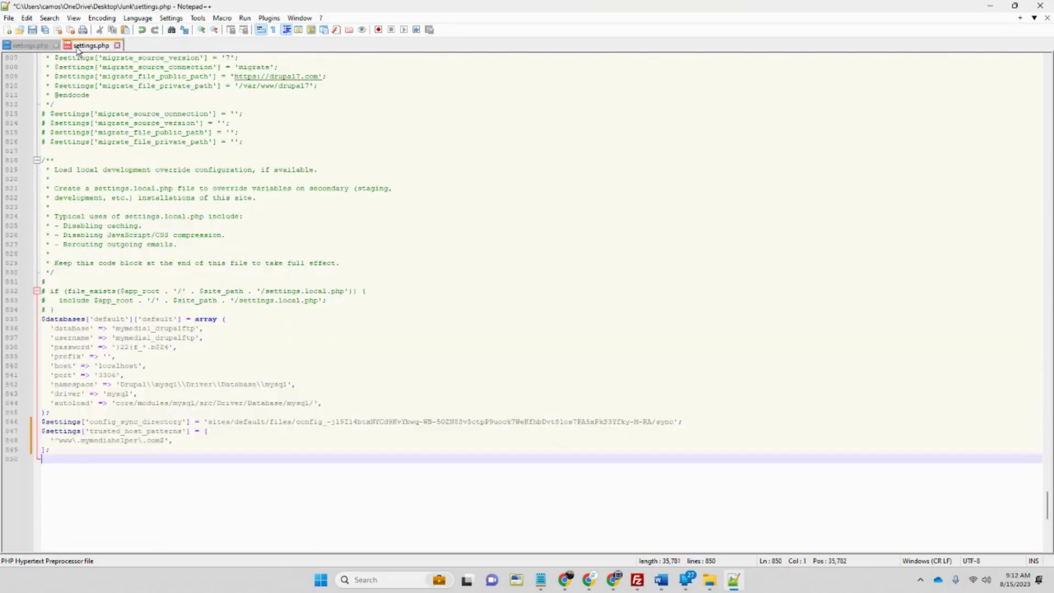
click(564, 579)
click(519, 536)
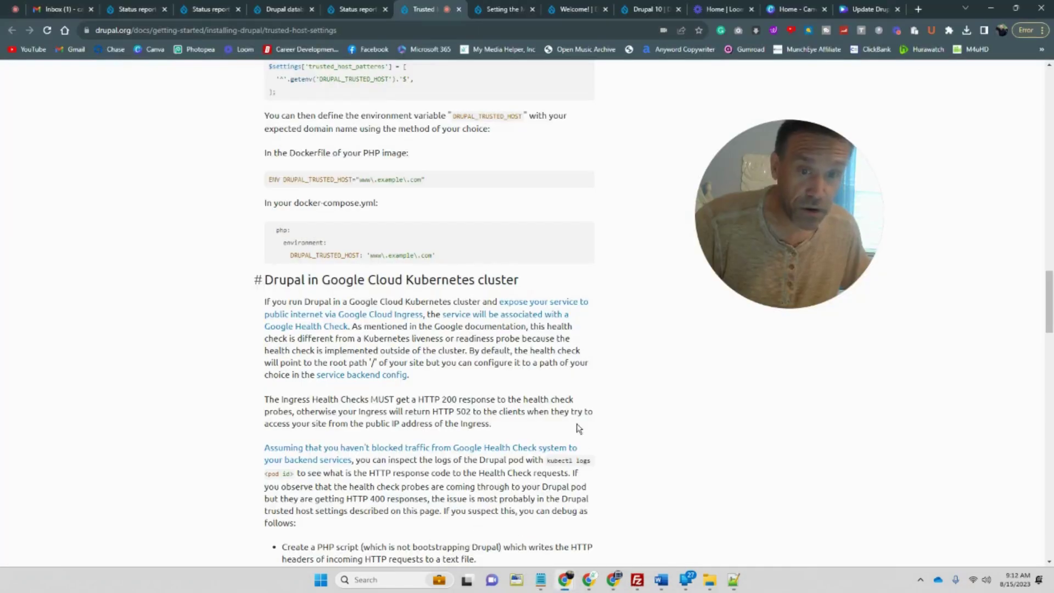
scroll(529, 395, up, 2)
scroll(486, 379, up, 15)
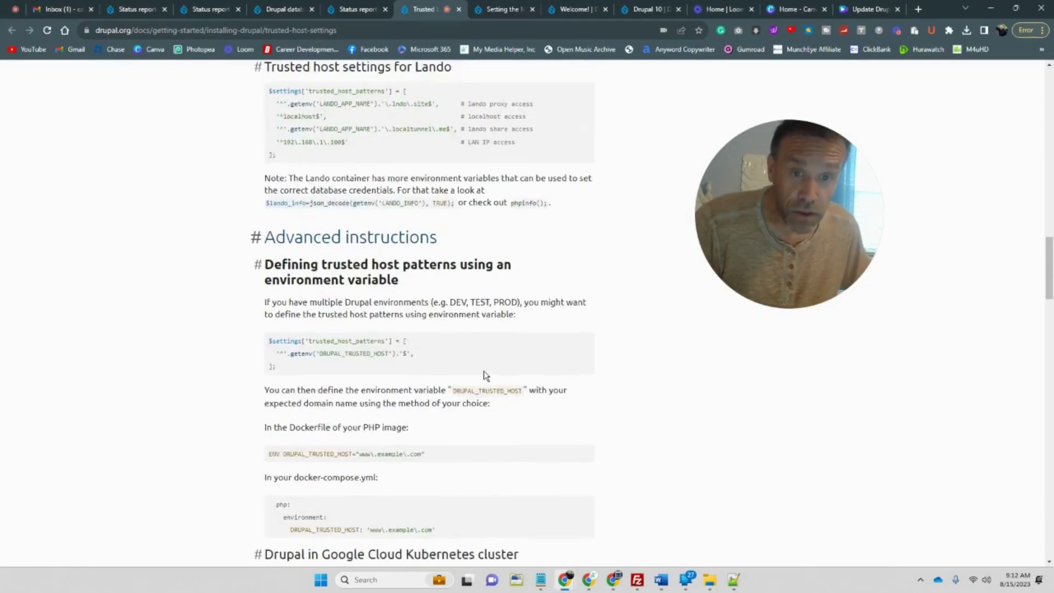
scroll(483, 375, up, 7)
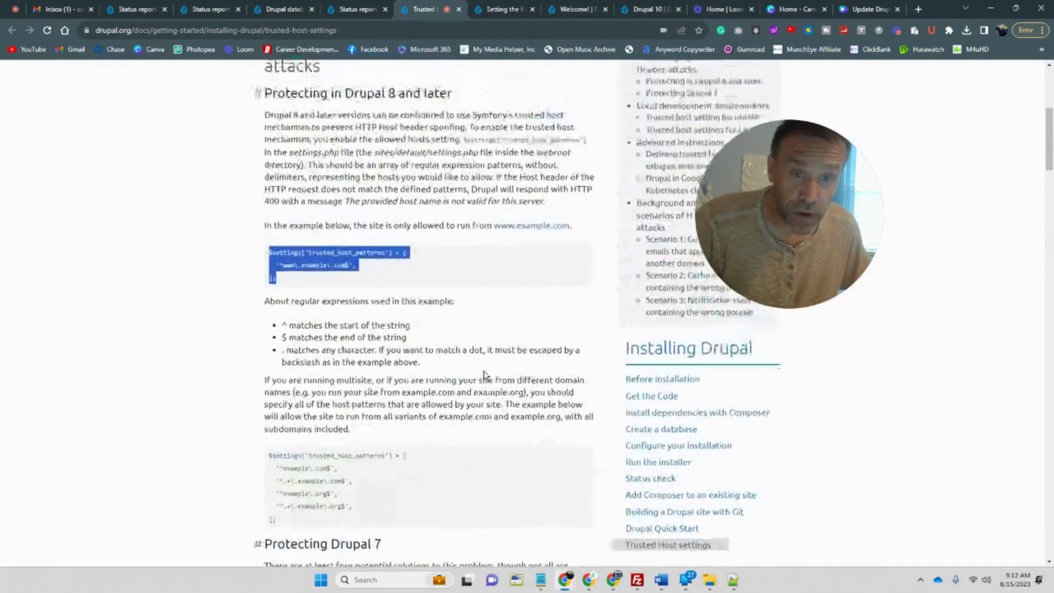
click(298, 282)
drag(295, 283, 268, 253)
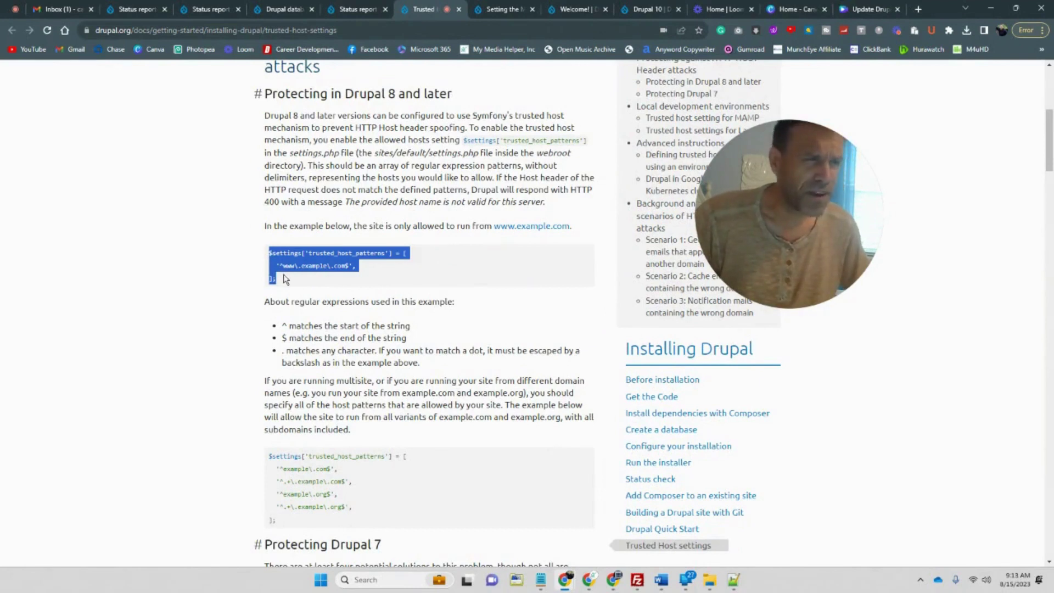
click(991, 8)
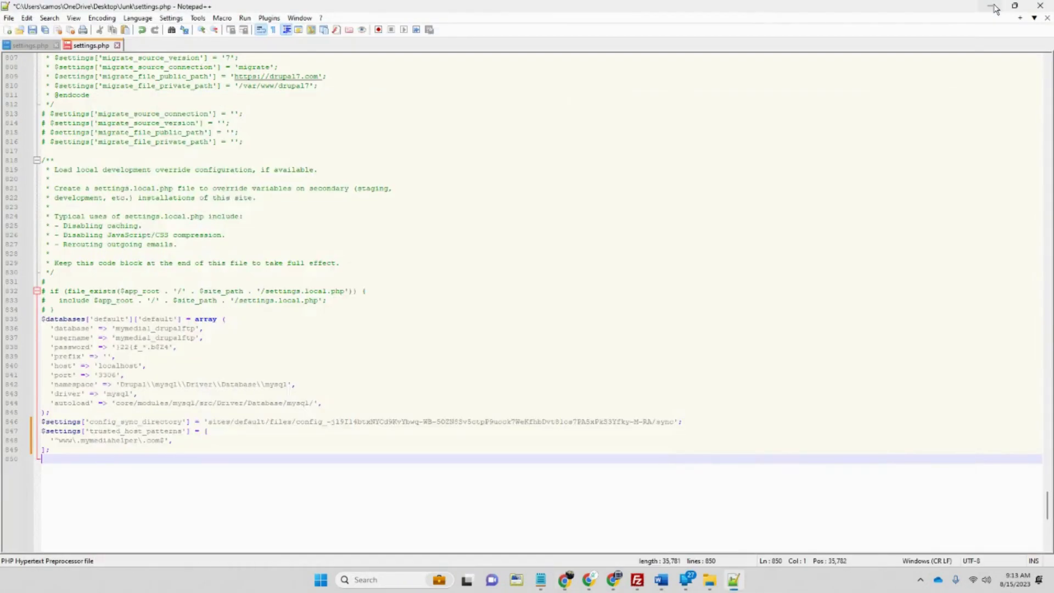
click(992, 7)
click(994, 8)
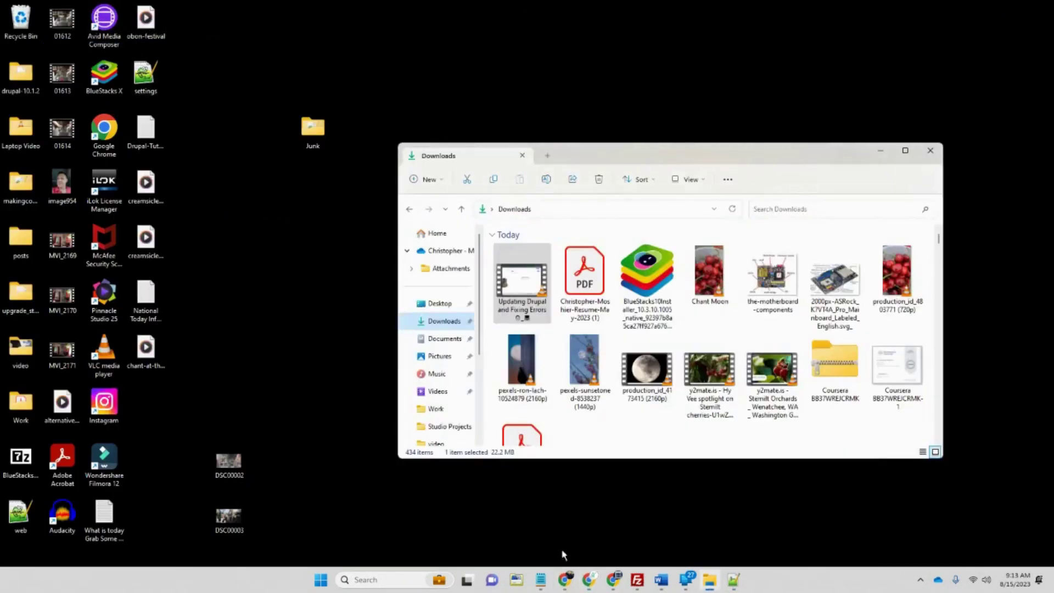
mouse_move(599, 583)
mouse_move(565, 580)
click(516, 546)
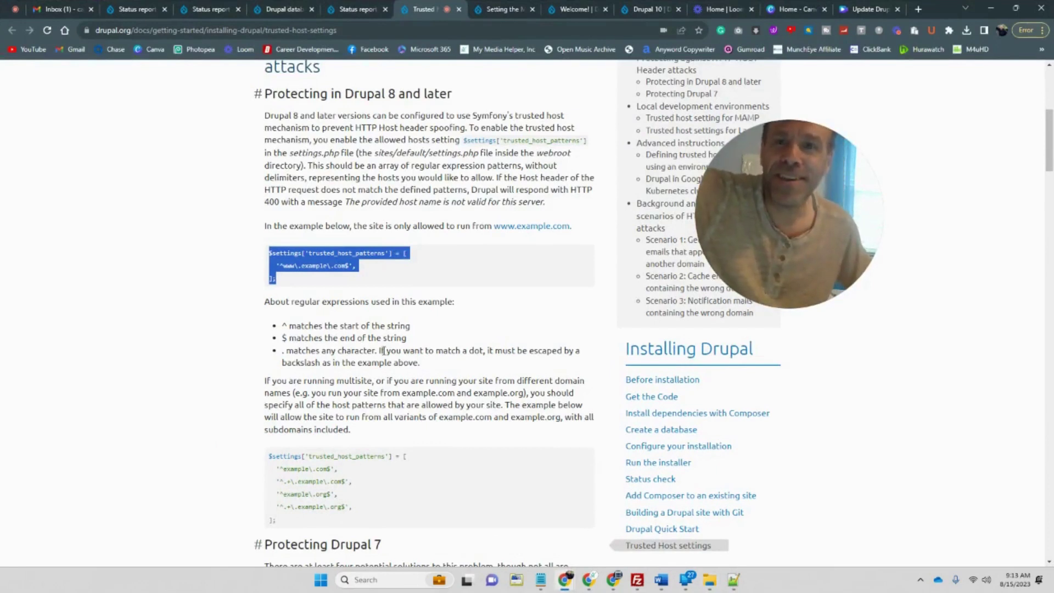
Switch to Notepad++ and save the edited file as settings in the Junk folder, overwriting the existing PHP file.
click(733, 586)
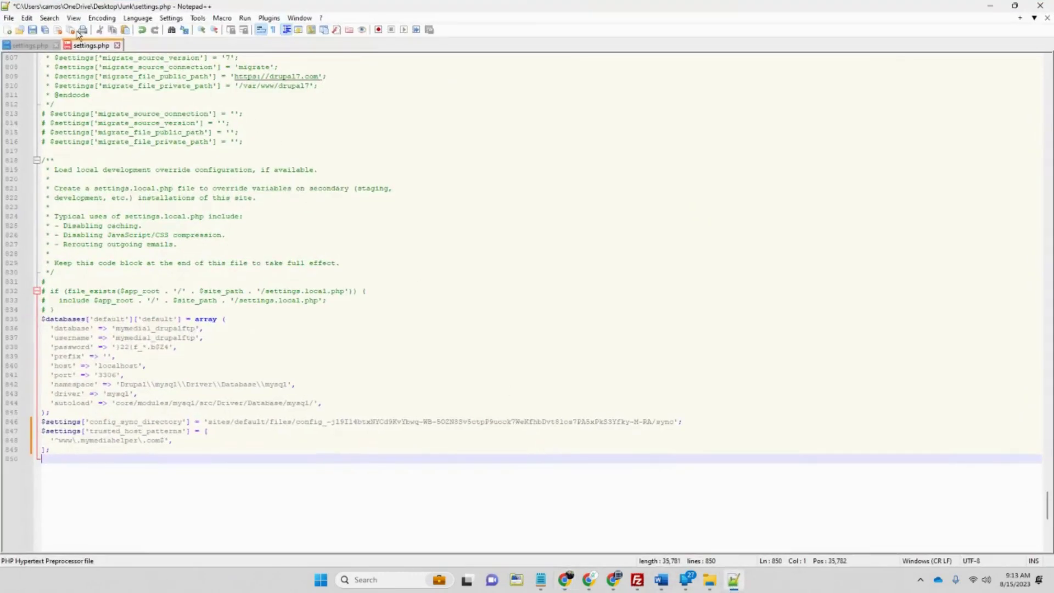
click(9, 18)
click(46, 116)
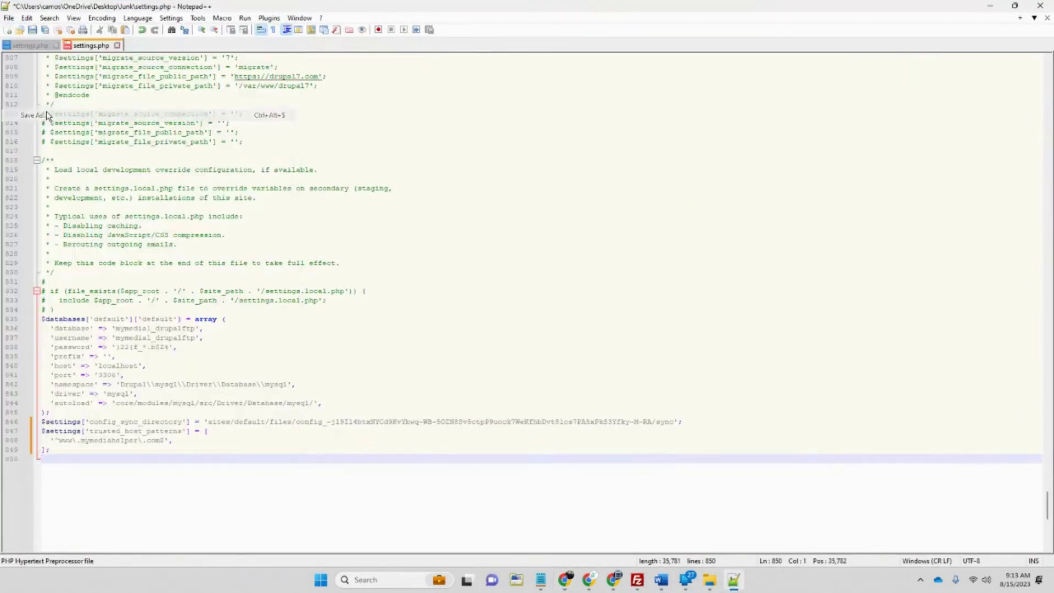
click(139, 118)
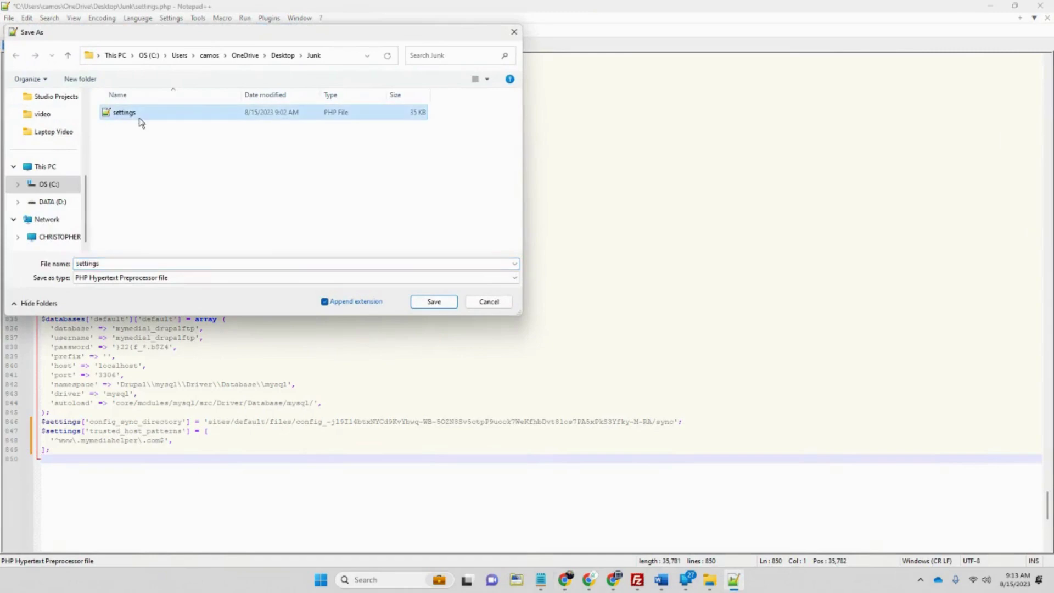
click(433, 306)
click(550, 287)
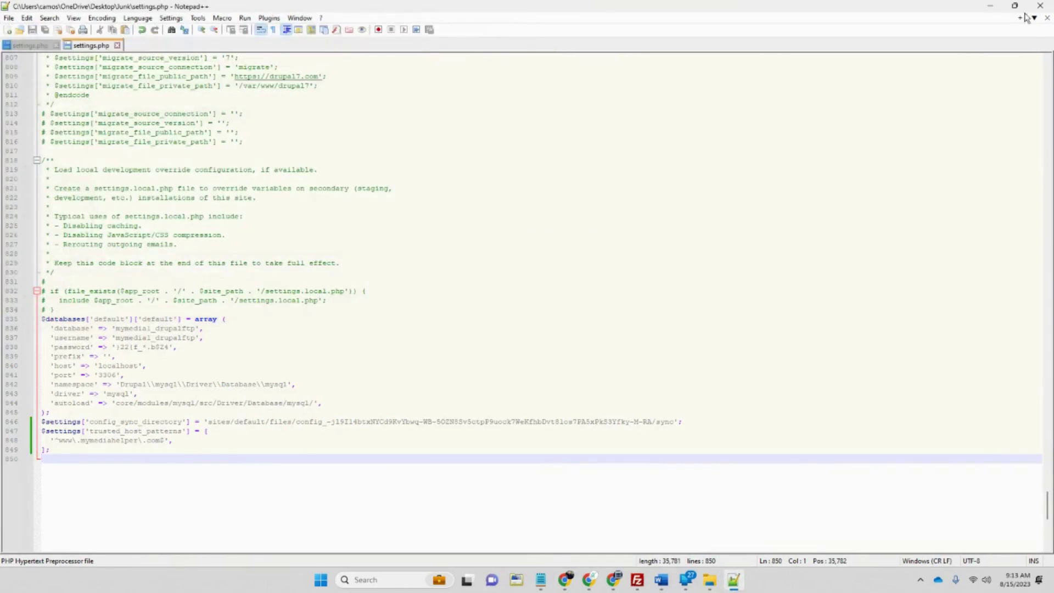
Minimize the editor, switch to FileZilla and restore its window to a smaller size beside the desktop's Junk folder.
click(989, 7)
click(989, 7)
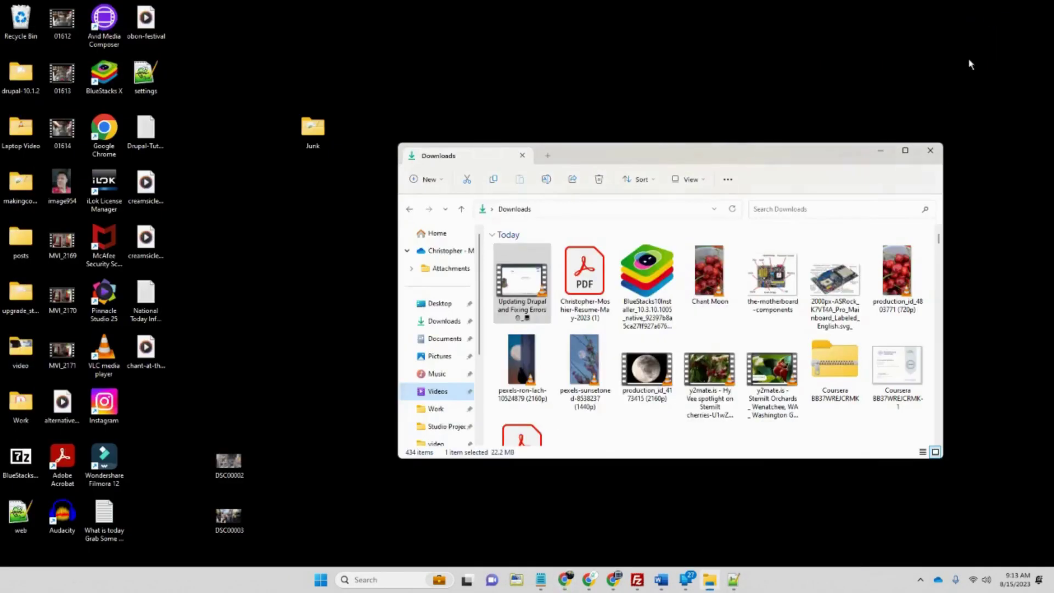
click(636, 580)
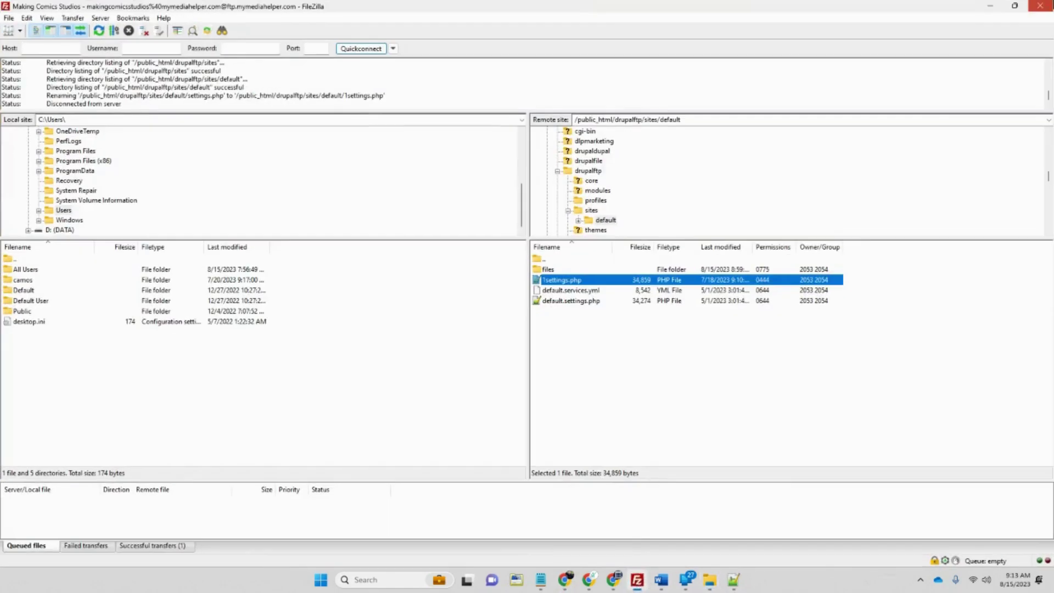
click(1014, 5)
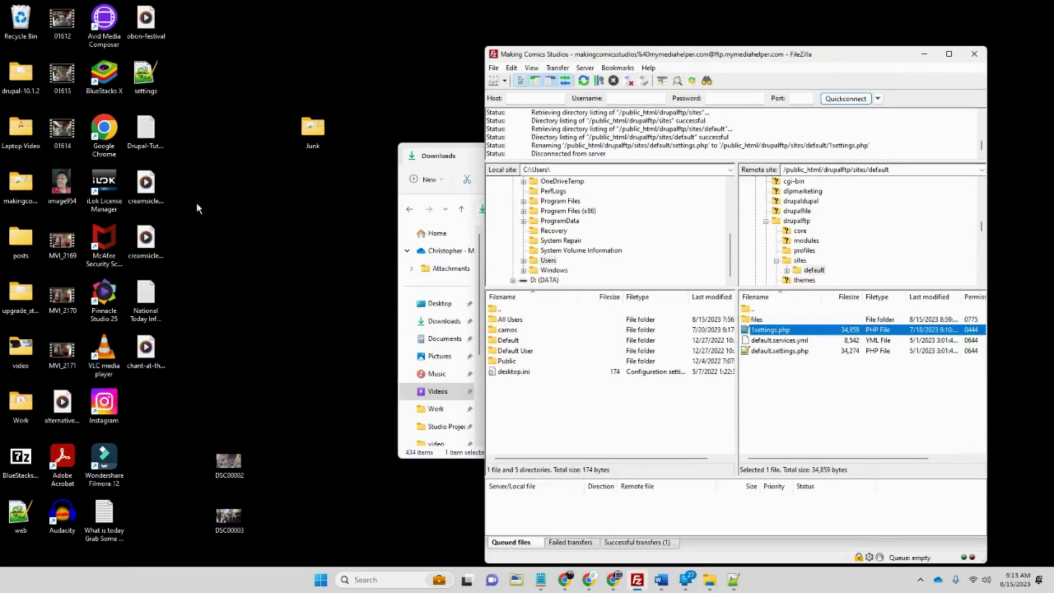
Open the desktop's Junk folder beside FileZilla and upload its settings file to /public_html/drupalftp/sites/default.
click(320, 134)
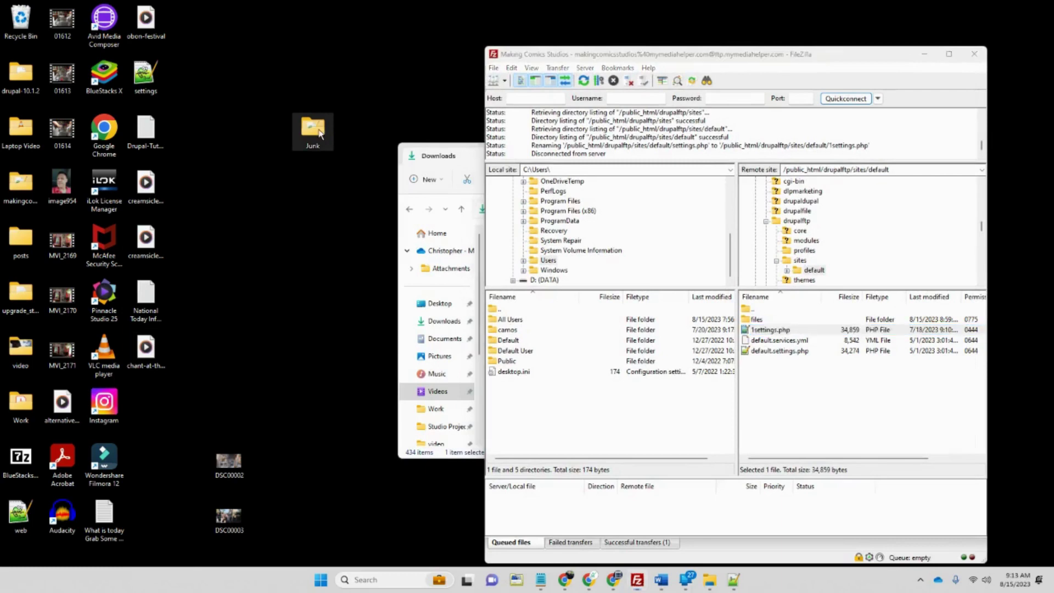
double_click(320, 133)
drag(630, 176, 174, 141)
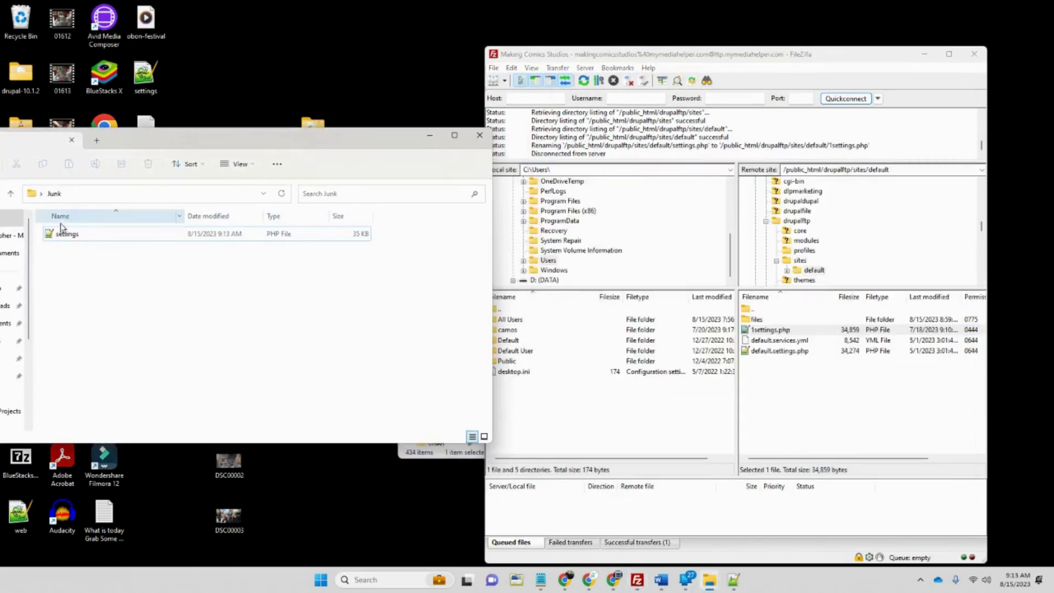
drag(63, 233, 821, 407)
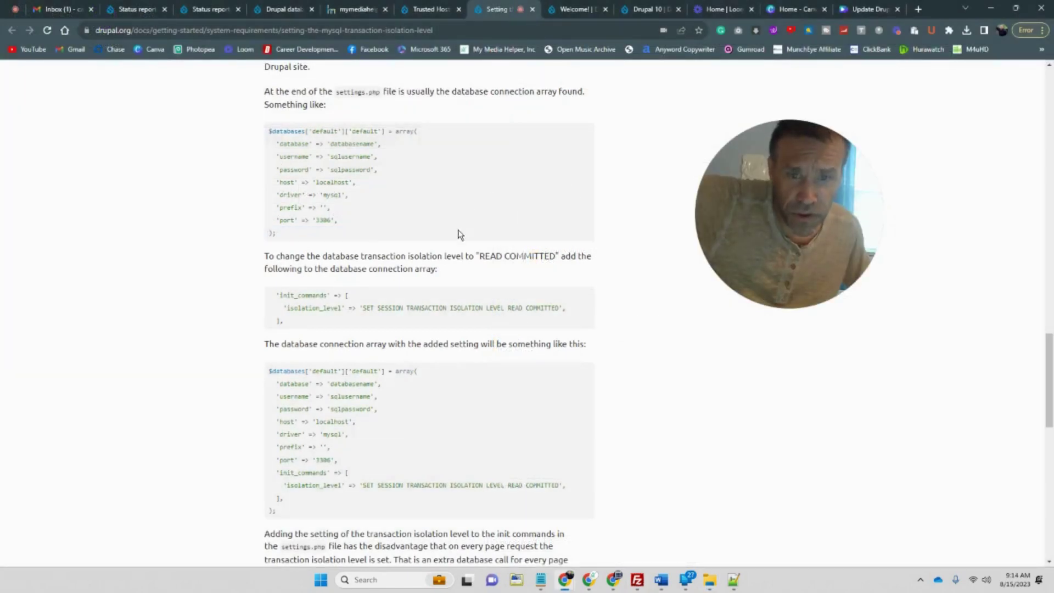
Copy the init_commands snippet that sets the isolation level to READ COMMITTED from the MySQL transaction isolation page.
scroll(445, 265, up, 7)
scroll(446, 265, up, 3)
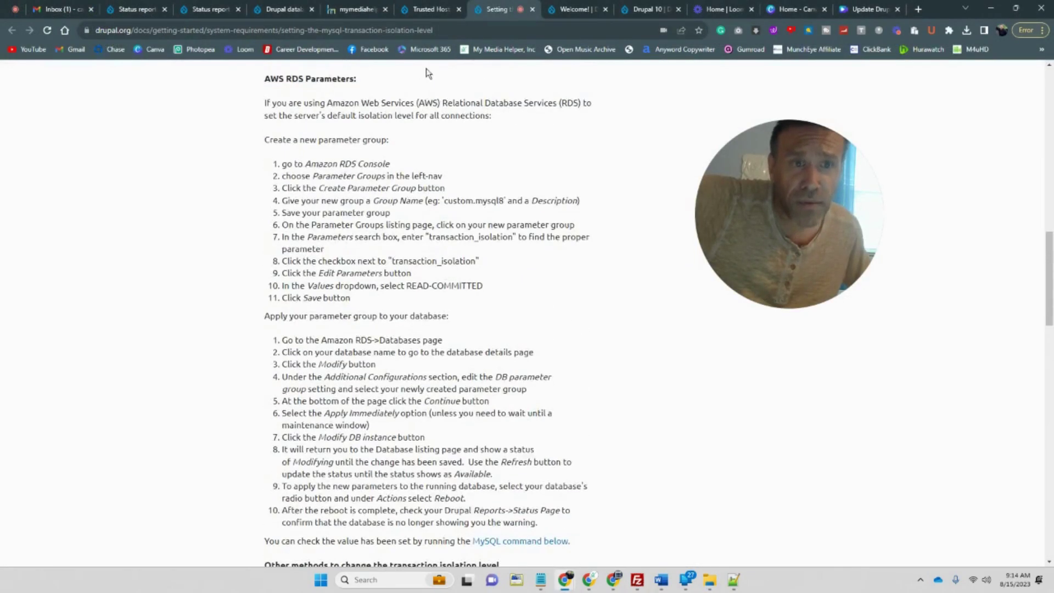
scroll(418, 172, down, 2)
scroll(419, 172, down, 10)
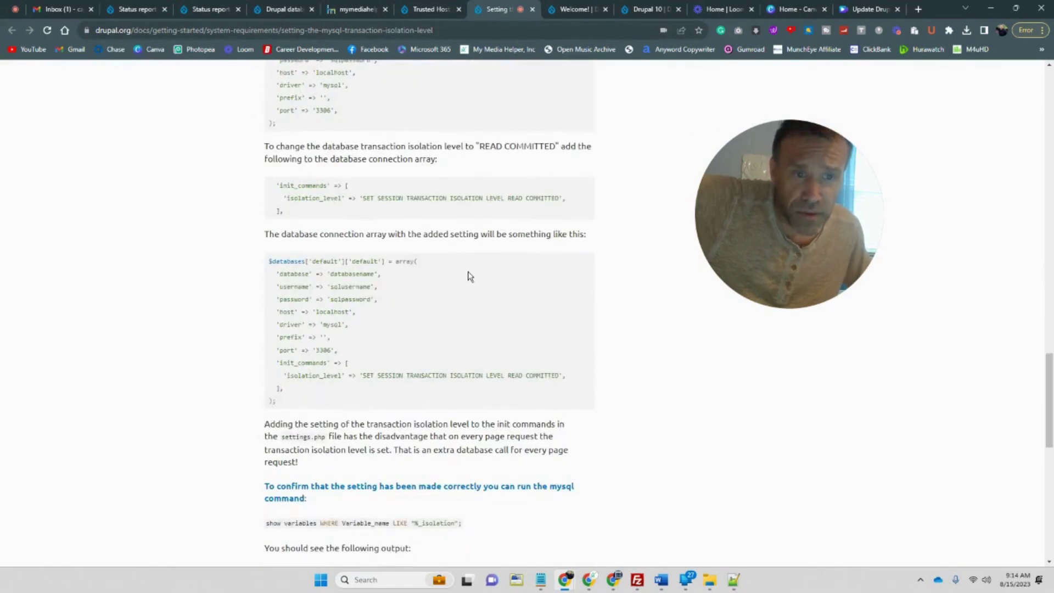
drag(288, 209, 280, 187)
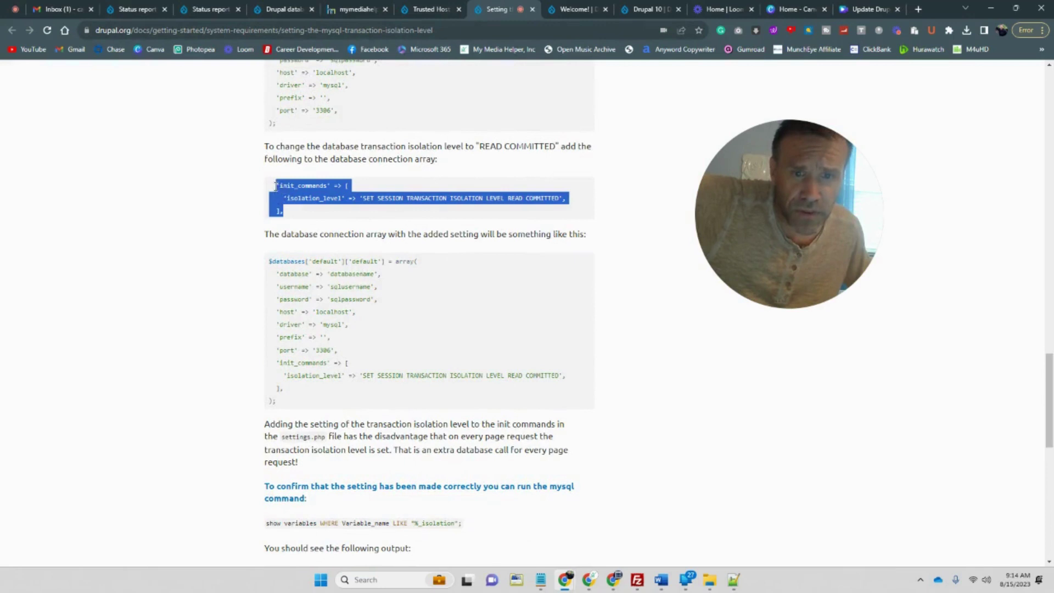
right_click(283, 186)
click(308, 199)
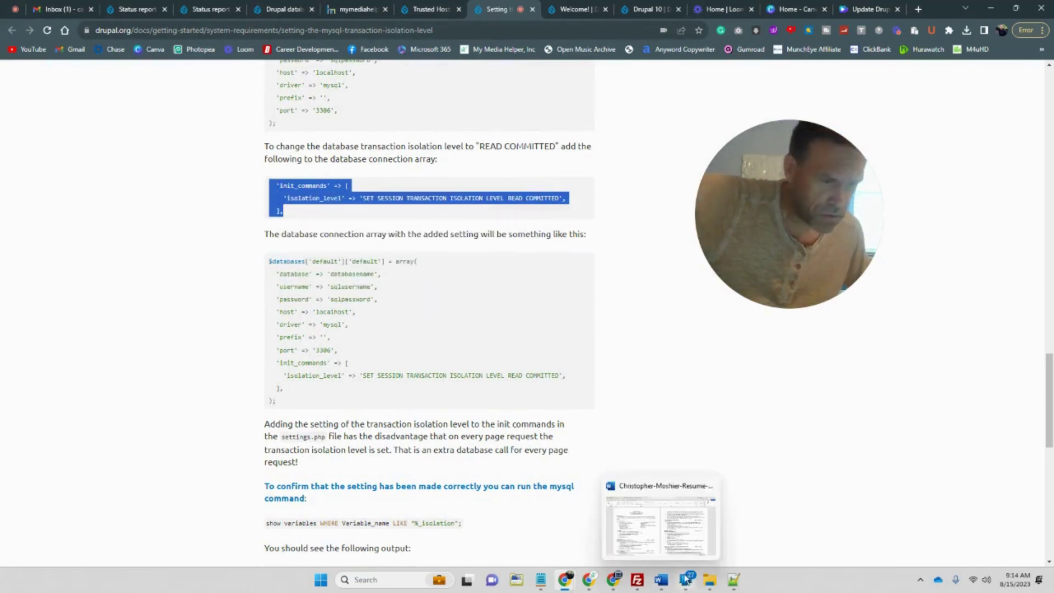
Switch to Notepad++, compare the database arrays in both settings.php files and place the cursor after the Junk file's autoload line.
click(733, 579)
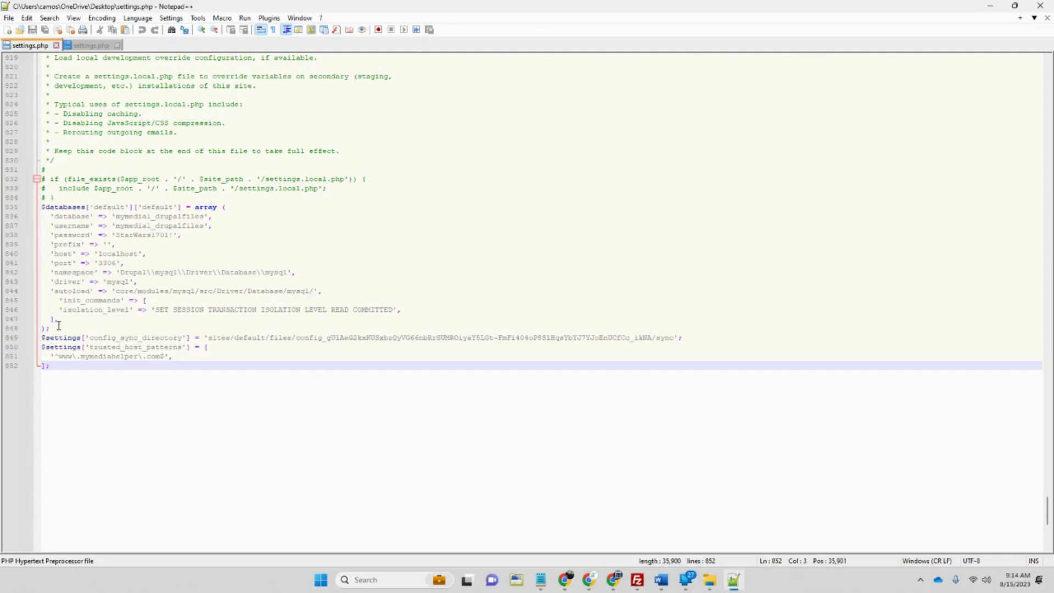
drag(51, 328, 34, 317)
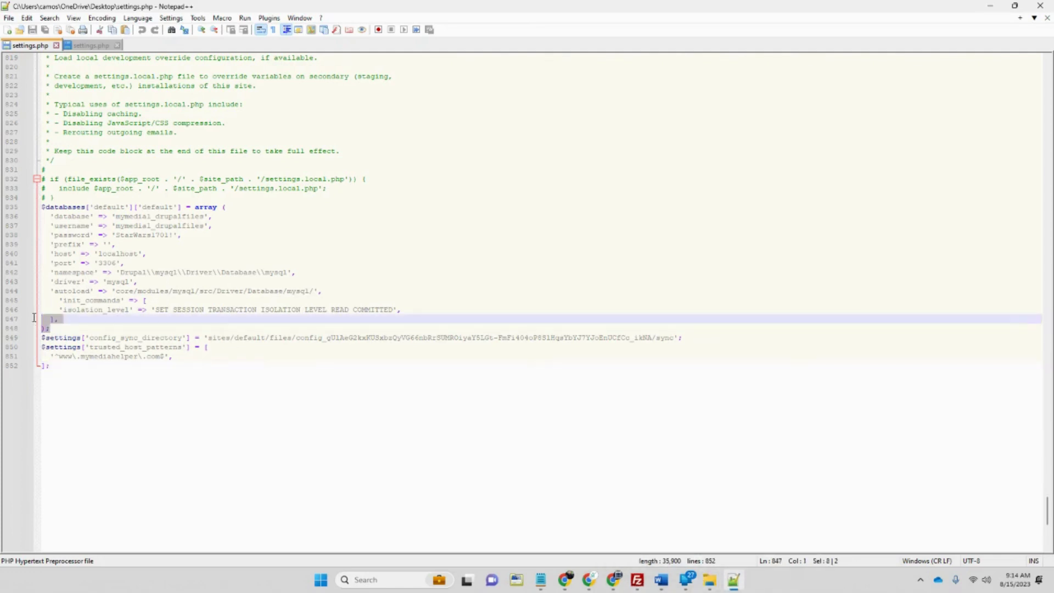
click(89, 47)
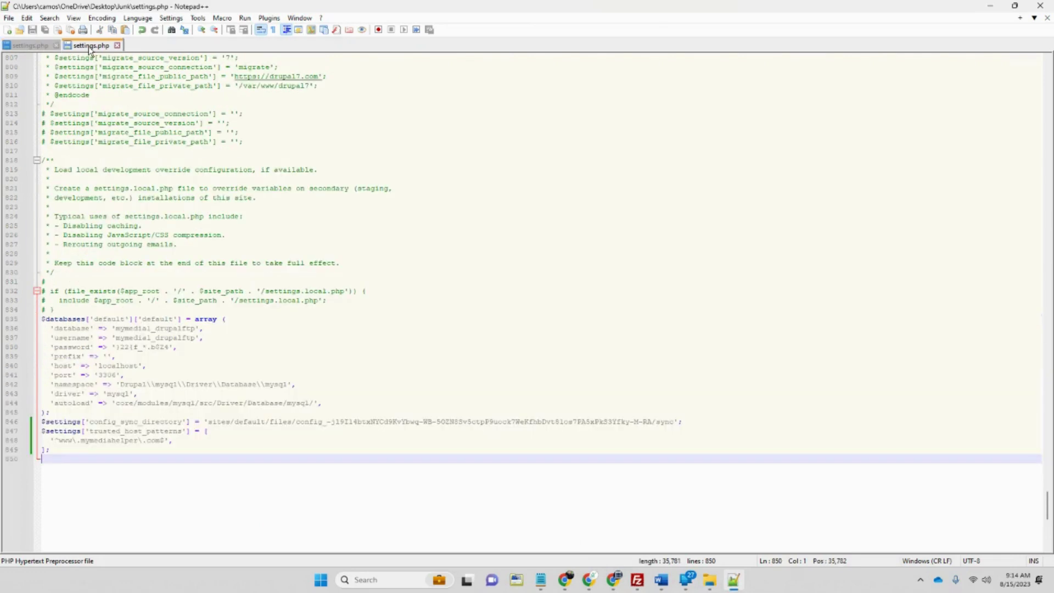
click(341, 402)
click(41, 45)
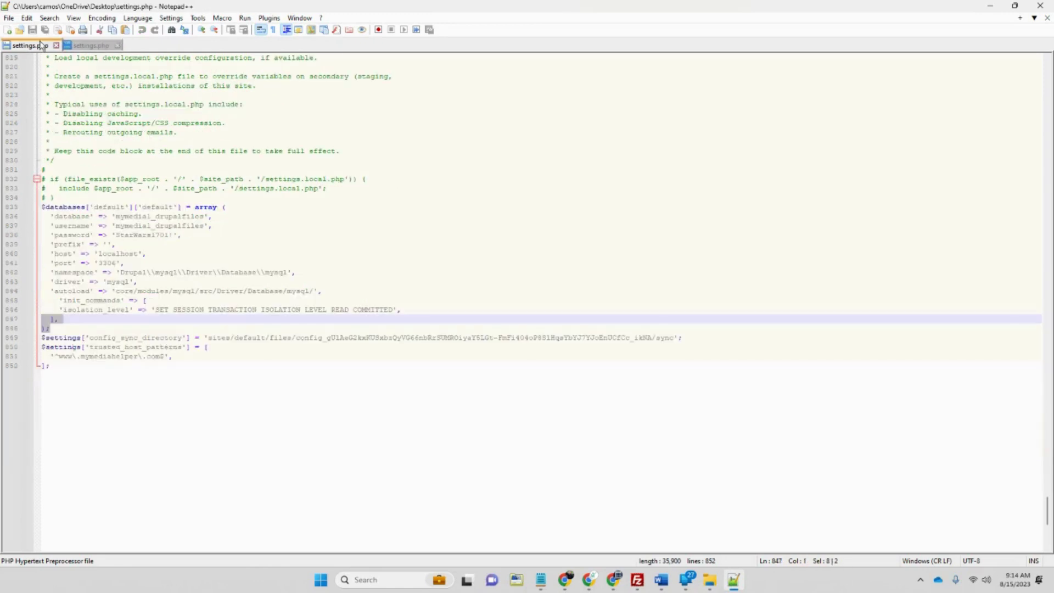
click(364, 339)
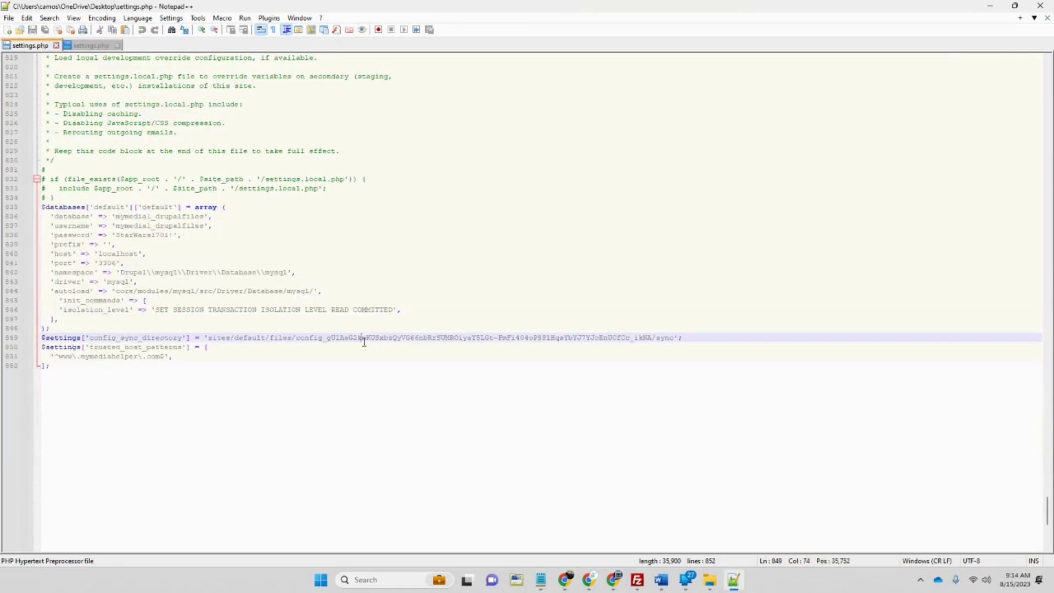
Copy the three-line init_commands block from the Desktop's settings.php, checking it against the drupal.org snippet in the browser.
drag(409, 311, 32, 300)
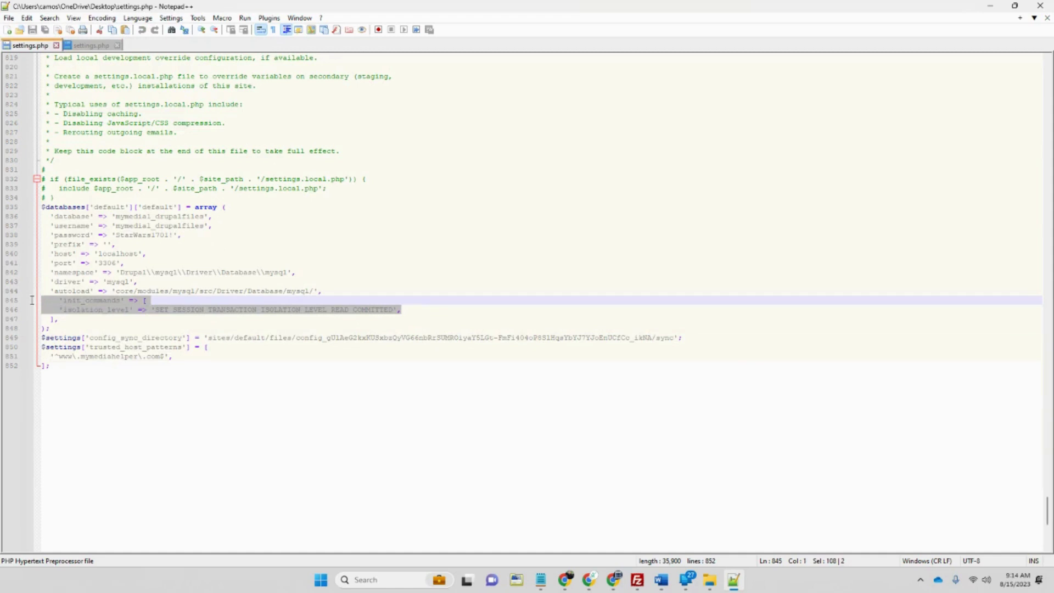
click(73, 320)
drag(74, 319, 30, 302)
mouse_move(565, 579)
click(517, 527)
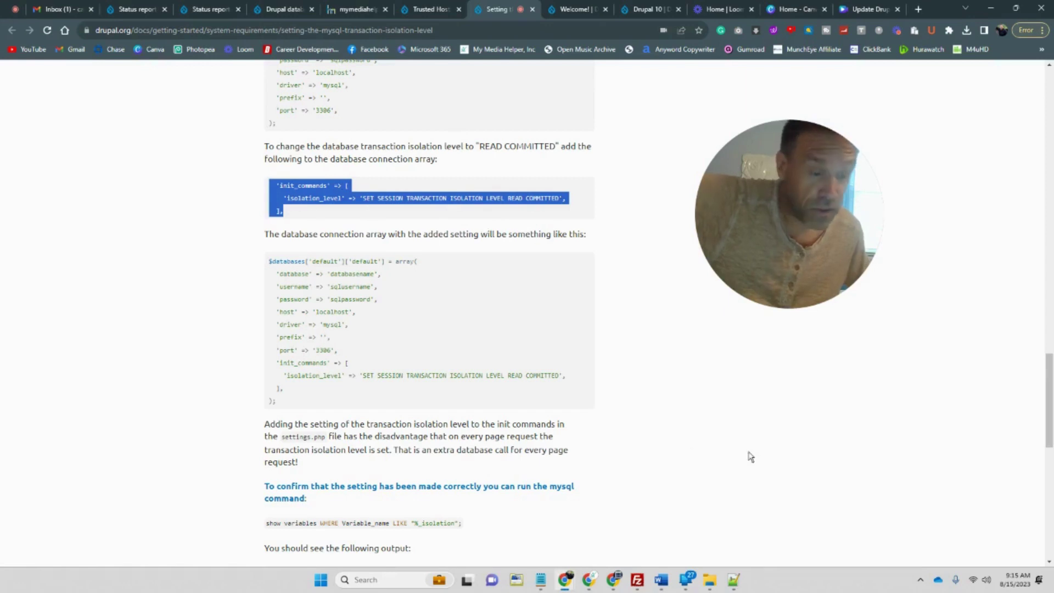
mouse_move(740, 584)
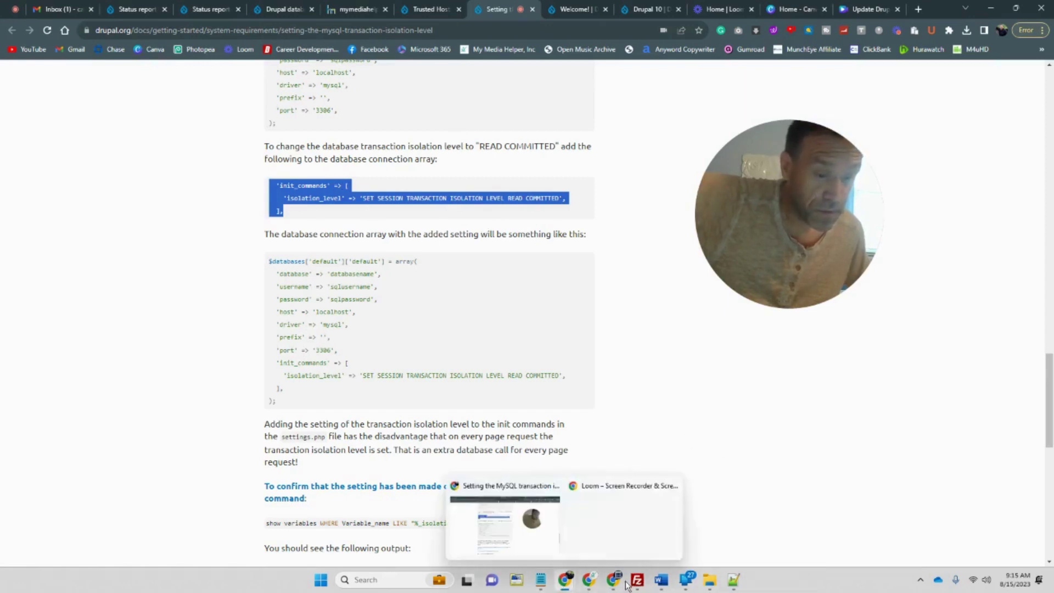
click(720, 546)
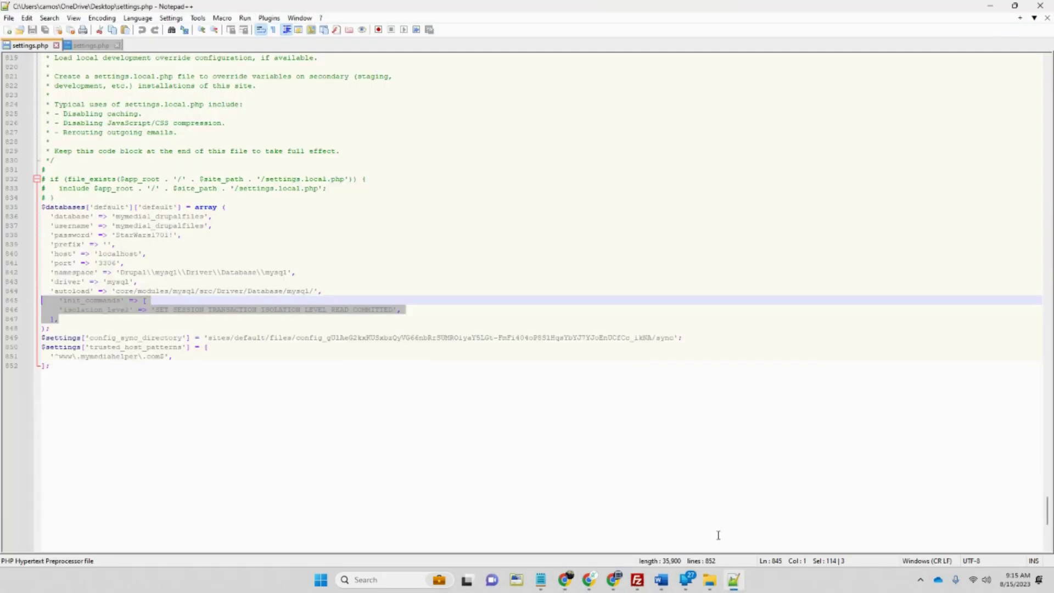
right_click(129, 305)
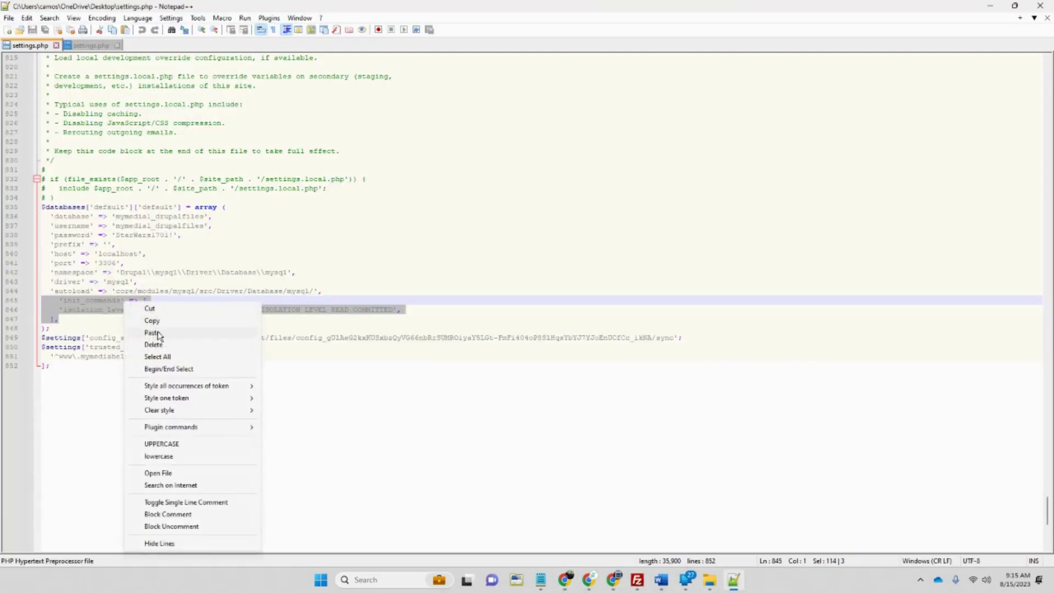
click(150, 321)
Paste the init_commands block on a new line below autoload in Junk's settings.php and save it as settings, overwriting the existing file.
click(90, 45)
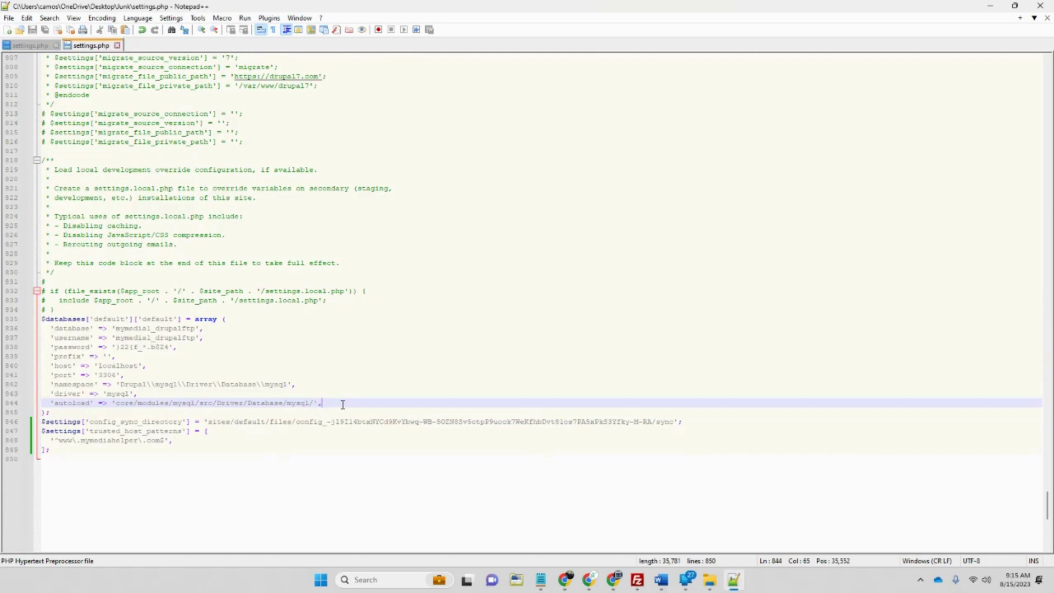
key(Return)
key(ctrl+v)
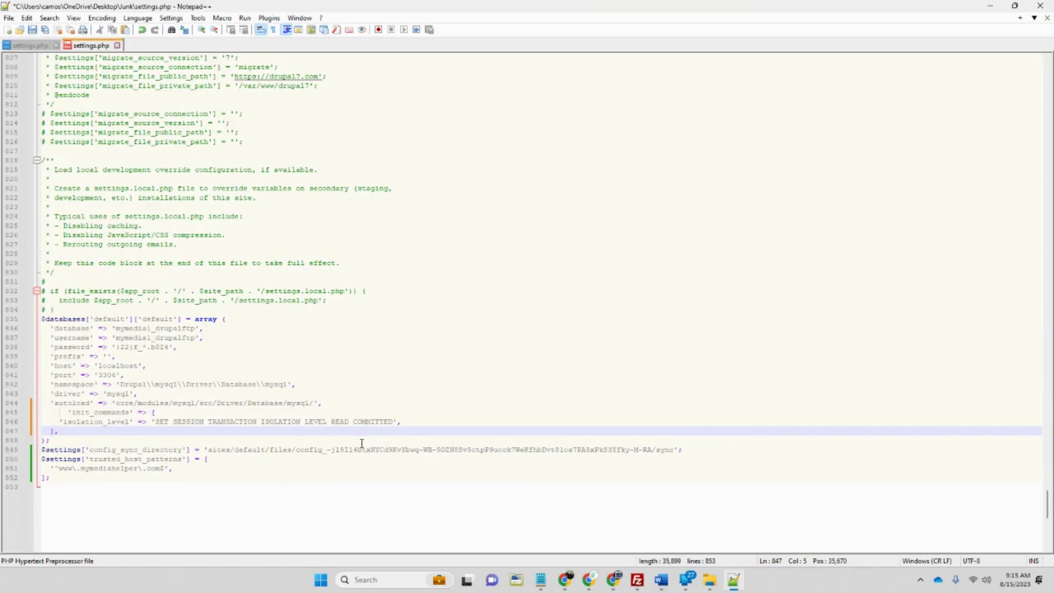
click(9, 17)
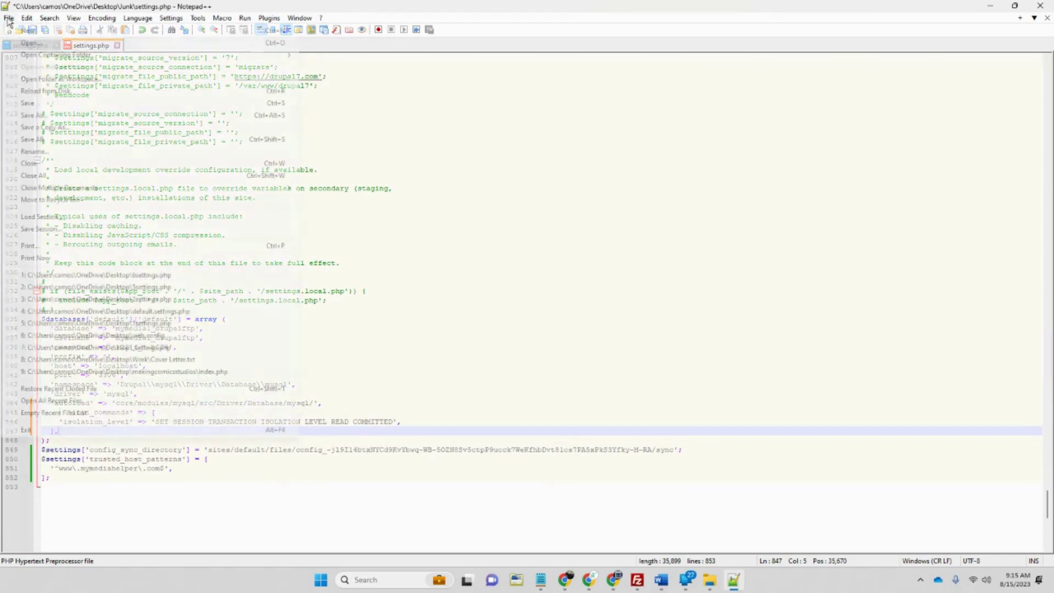
click(60, 117)
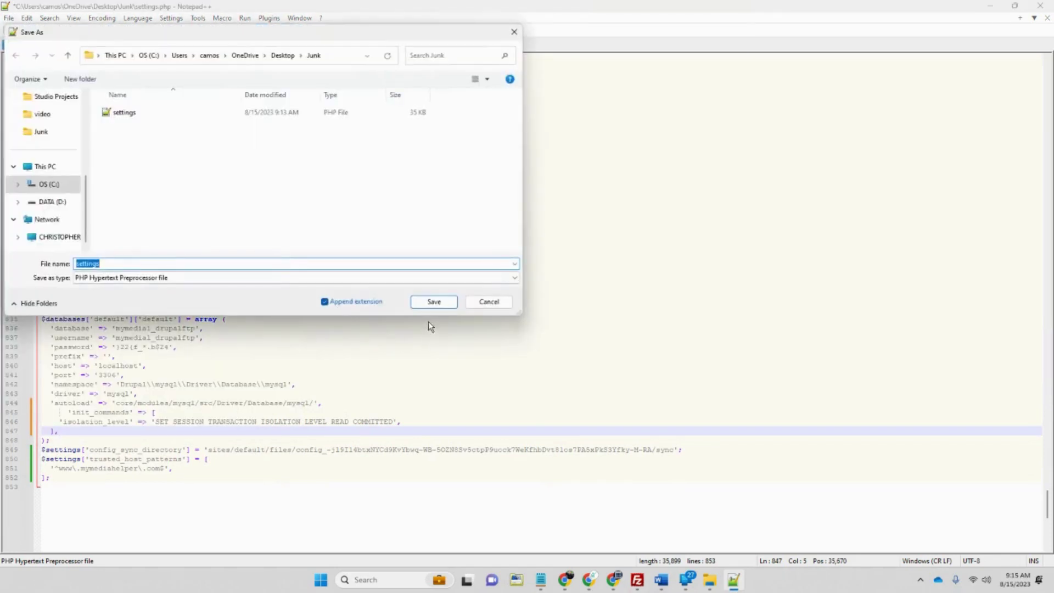
click(434, 302)
click(552, 289)
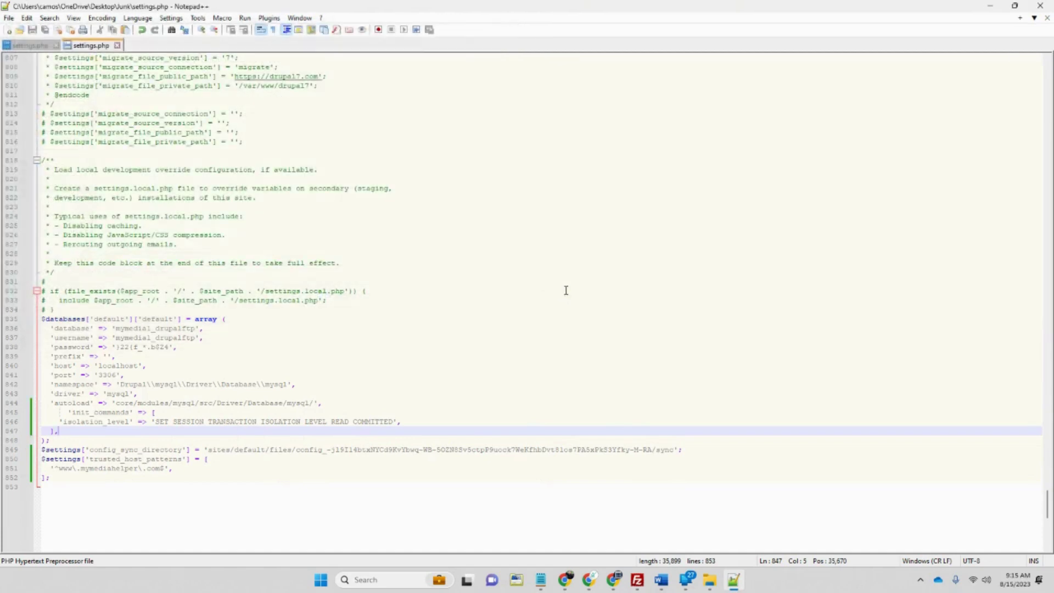
Minimize the editor and browser, and upload Junk's settings.php to the remote default folder, choosing Overwrite with Always use this action.
click(998, 6)
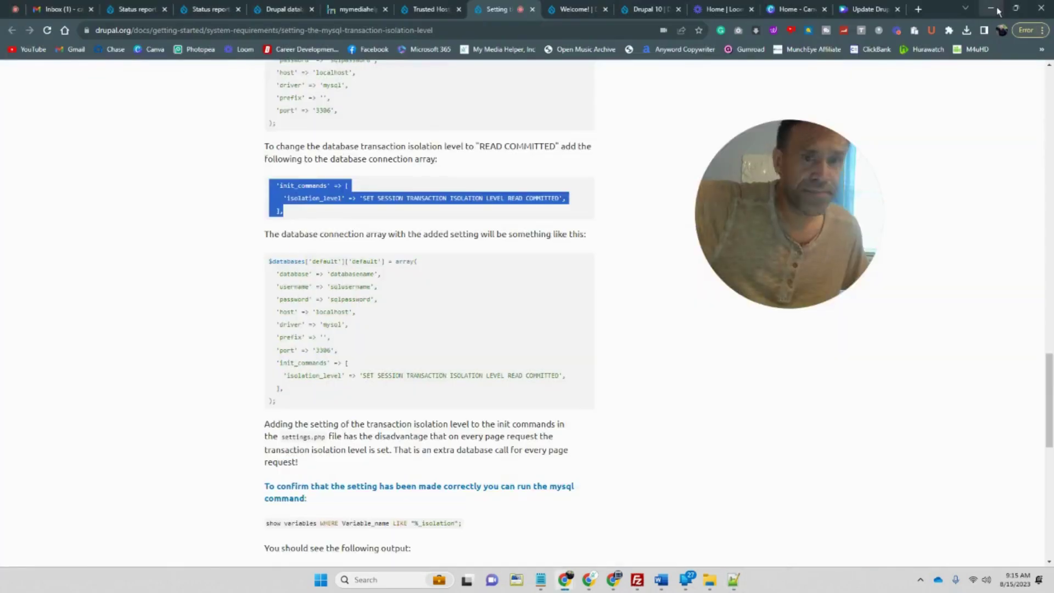
click(994, 8)
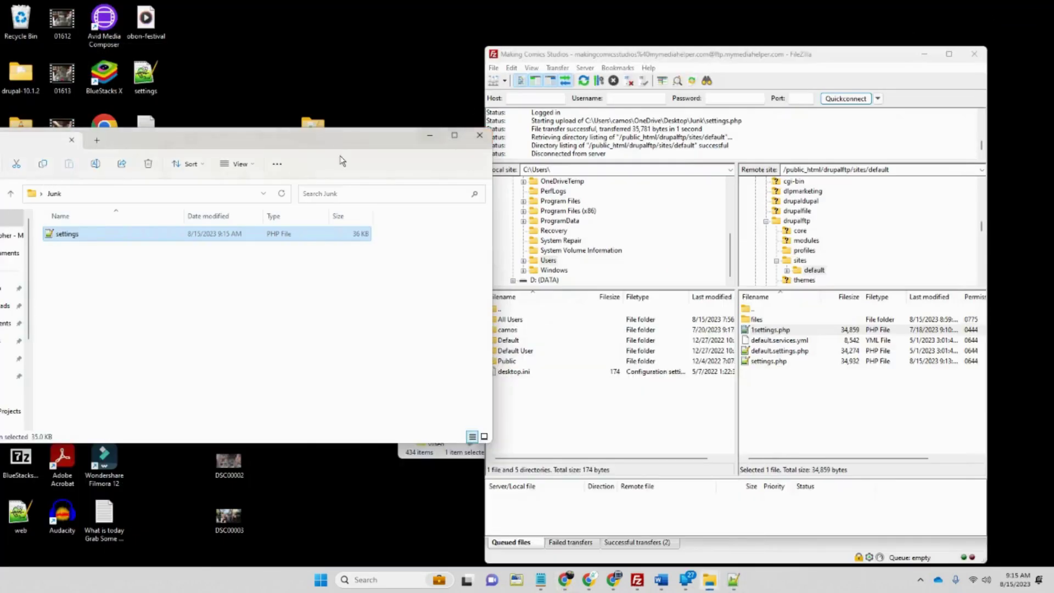
drag(77, 245, 807, 411)
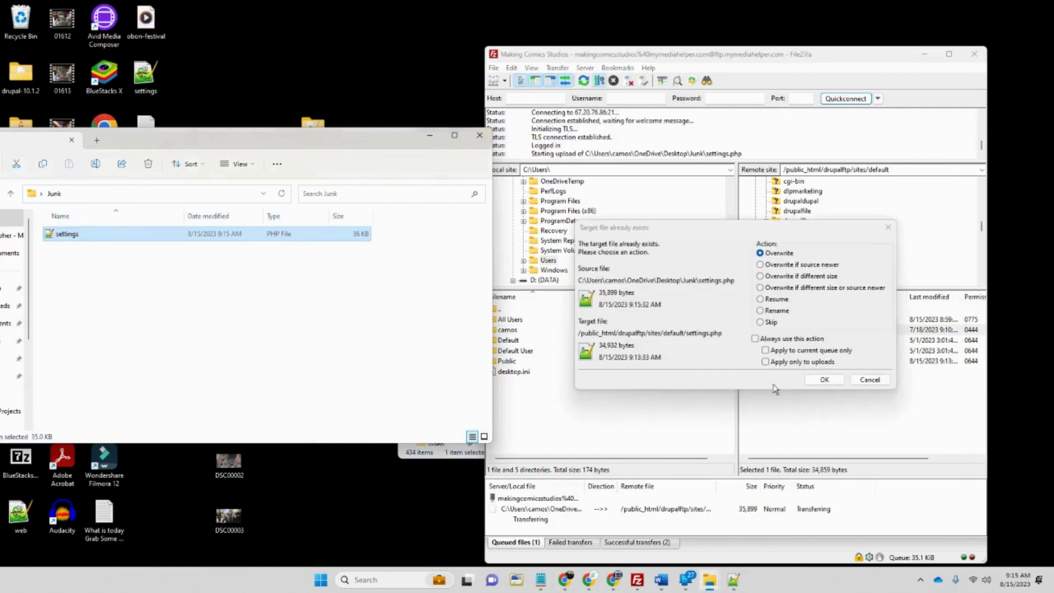
click(756, 339)
click(824, 379)
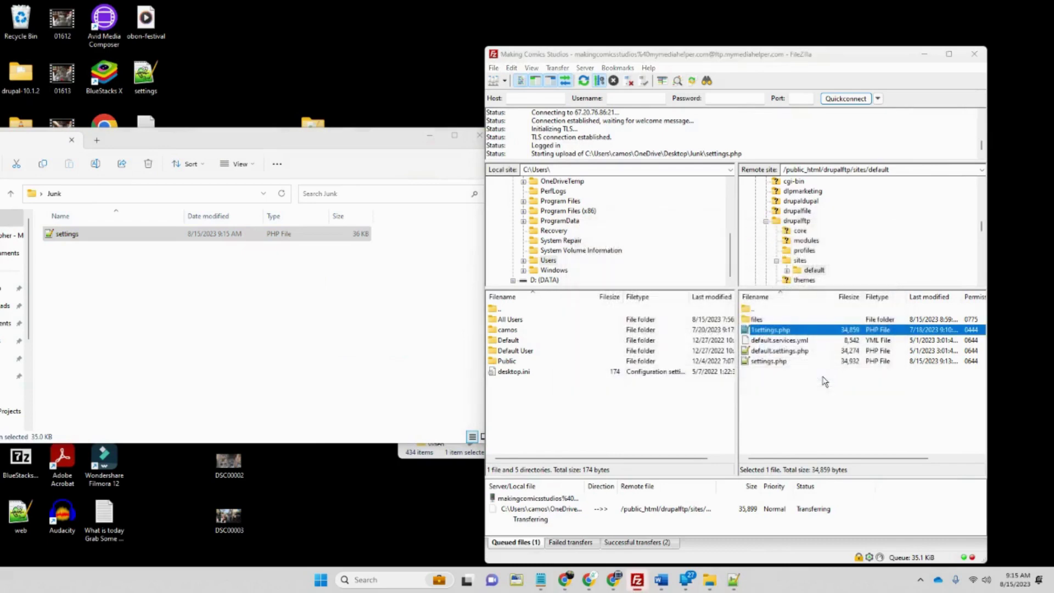
Switch to Notepad++ and review the init_commands isolation level and trusted_host_patterns entries at the end of settings.php.
mouse_move(566, 587)
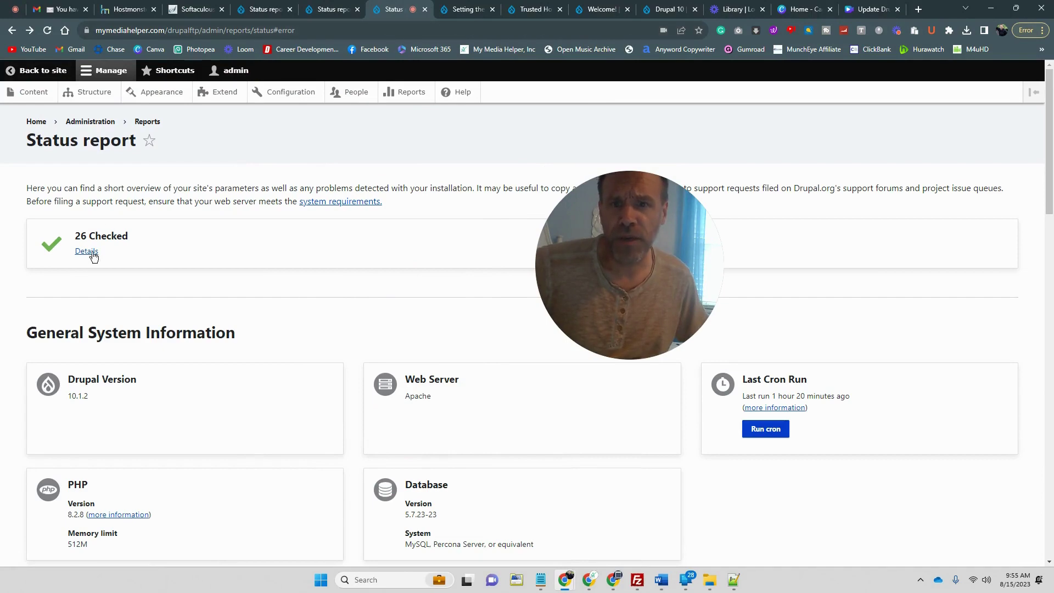
click(734, 579)
scroll(294, 328, down, 4)
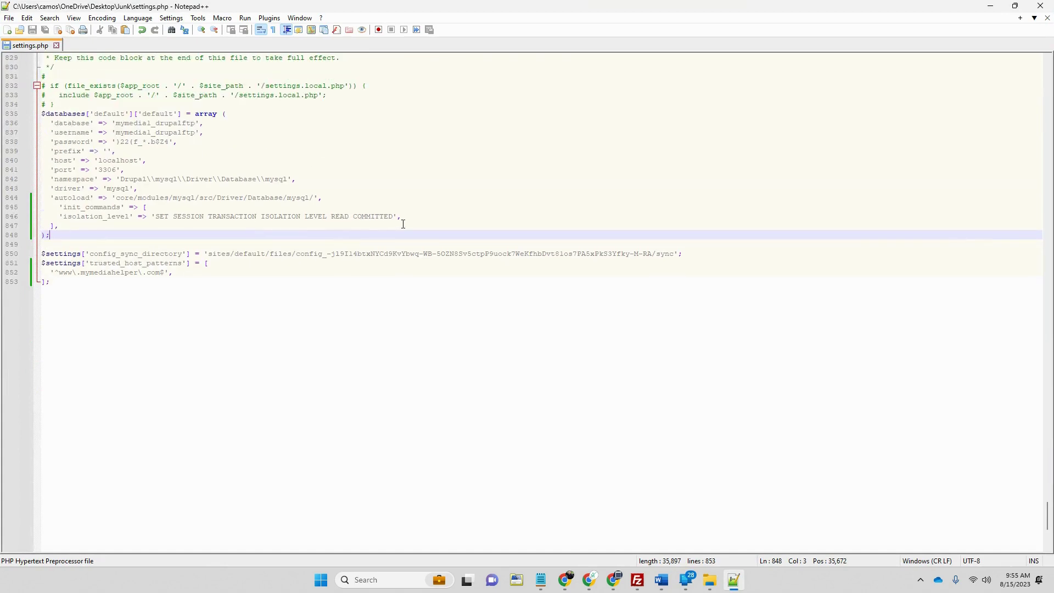
drag(404, 217, 84, 218)
click(278, 254)
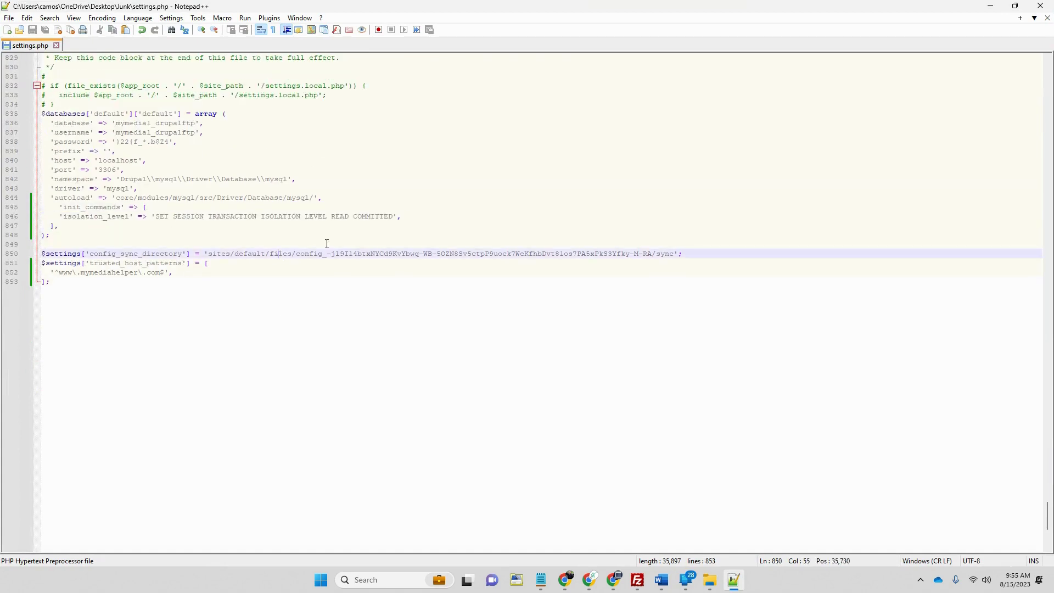
drag(413, 217, 37, 209)
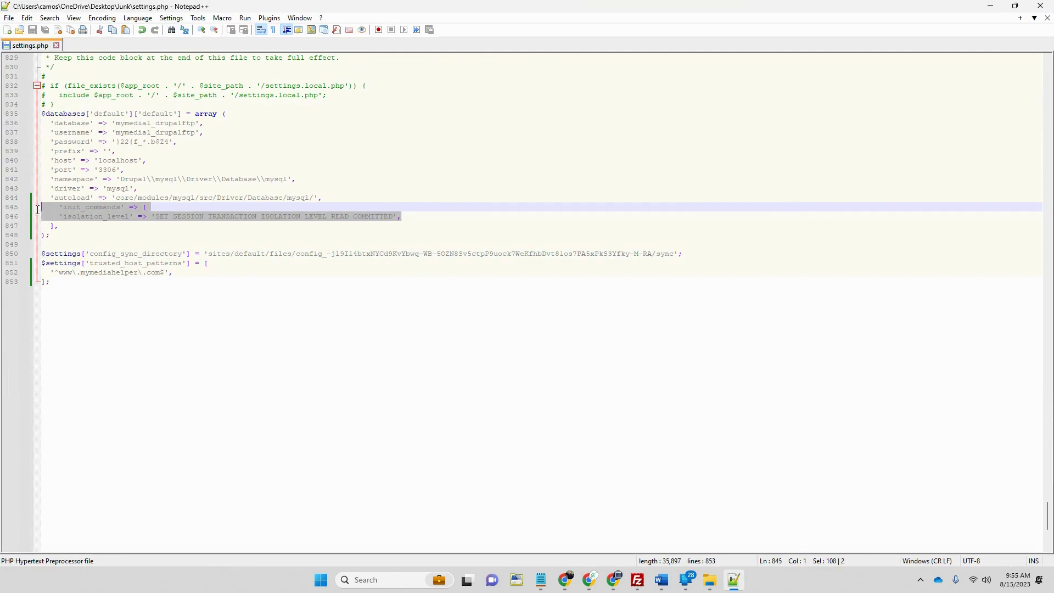
click(214, 311)
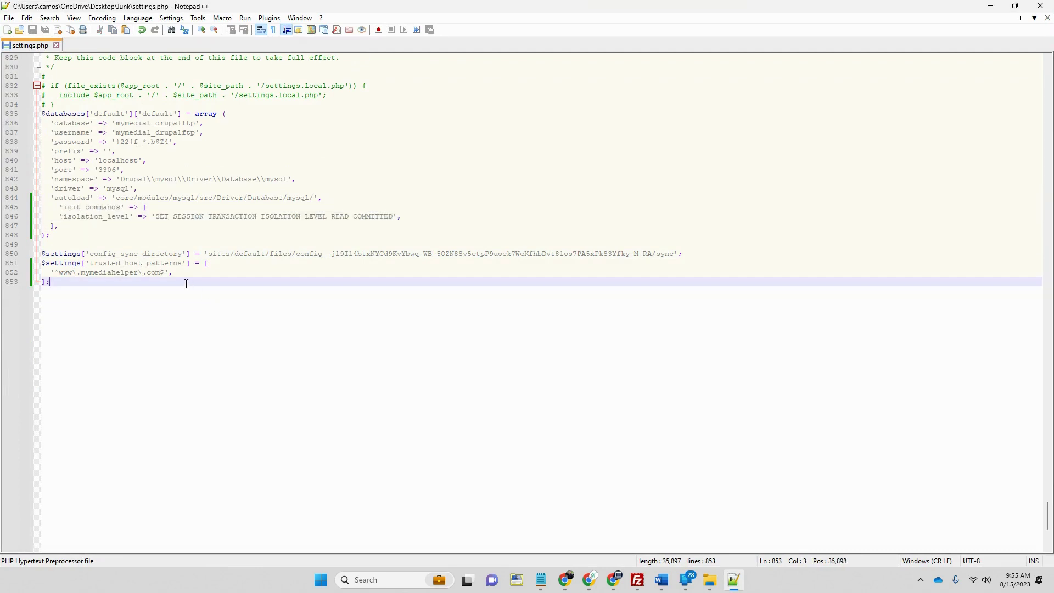
drag(193, 276, 42, 265)
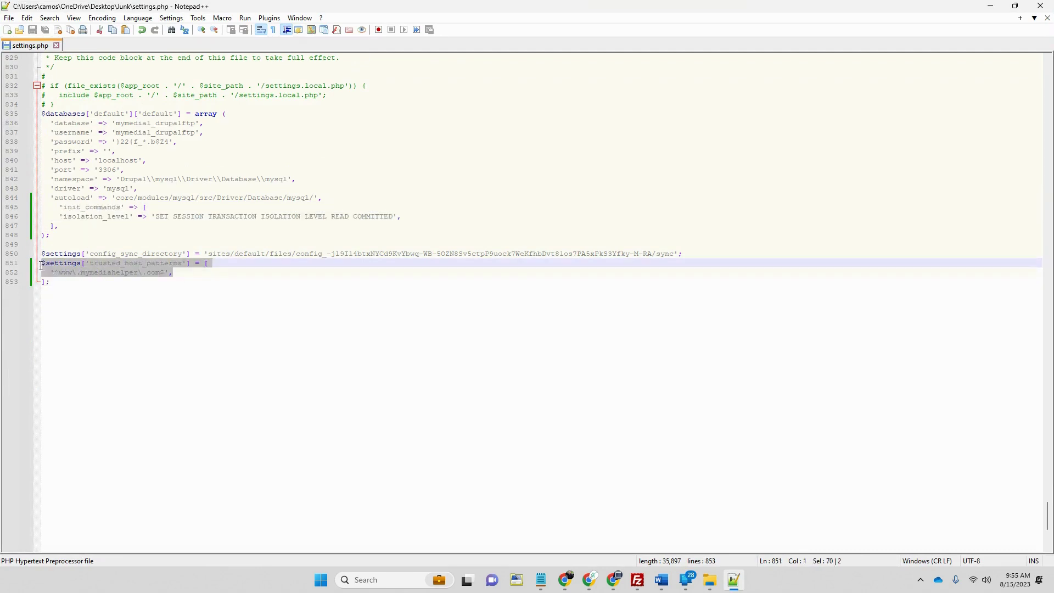
Minimize the editor and show the drupal.org pages on the MySQL transaction isolation level and Trusted Host settings.
click(985, 5)
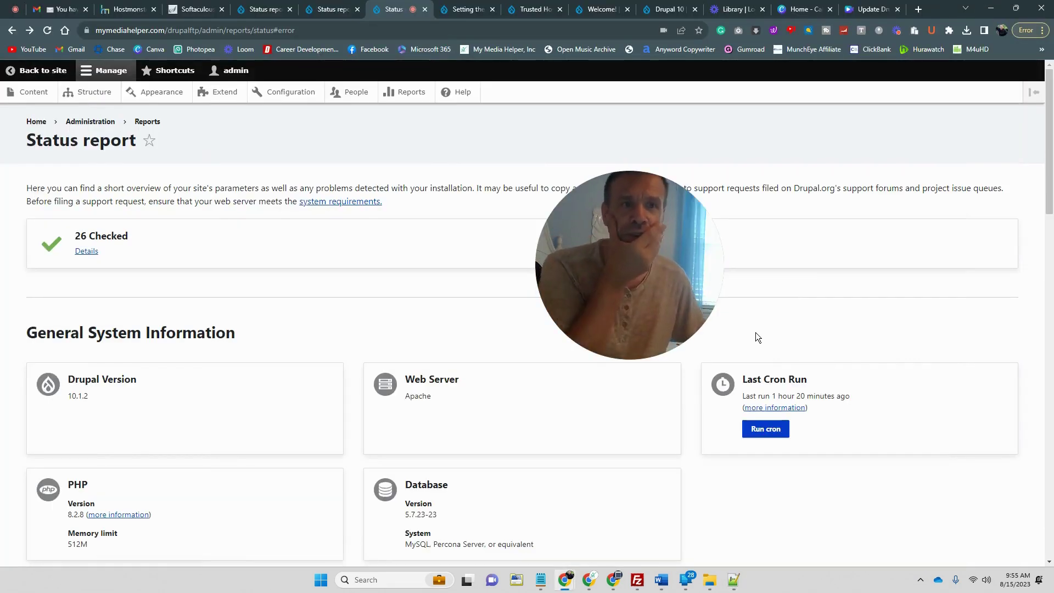
click(465, 7)
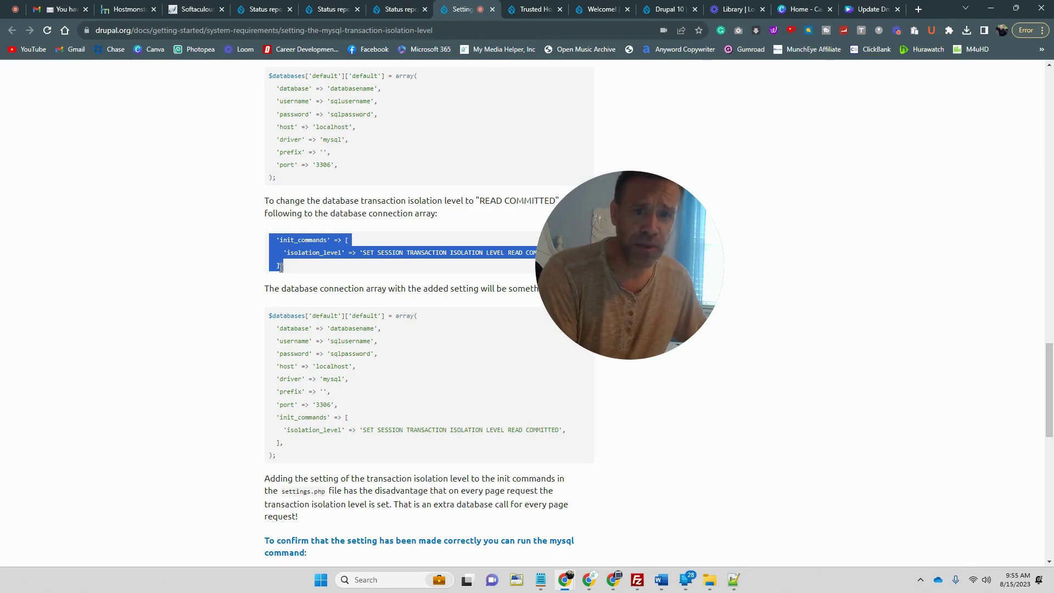
click(529, 10)
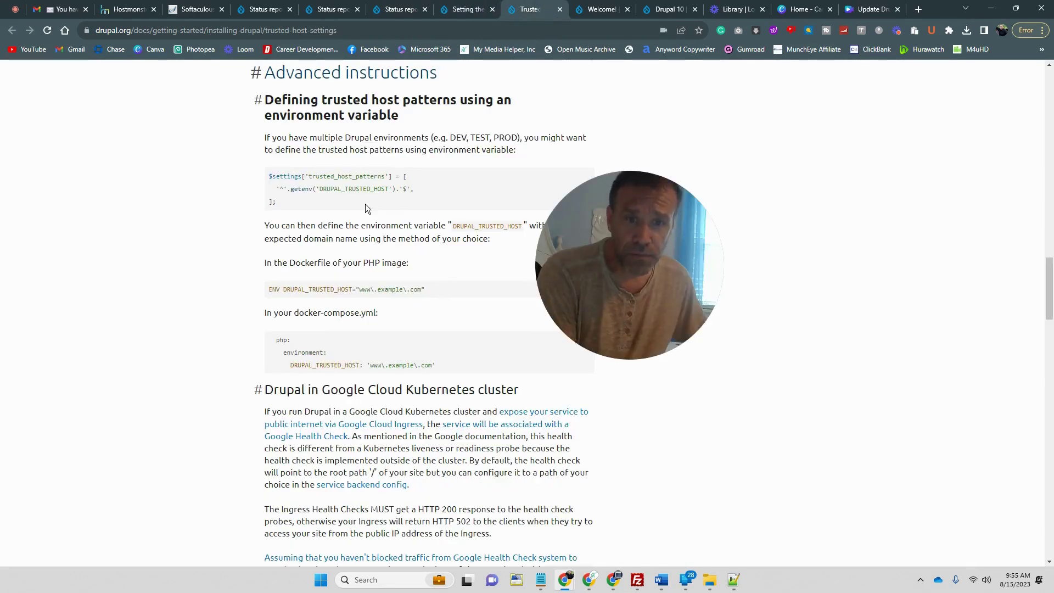
Review the drupal.org Trusted Host settings examples and highlight the "example" domain in the Drupal 8 and later trusted_host_patterns snippet.
scroll(409, 248, up, 5)
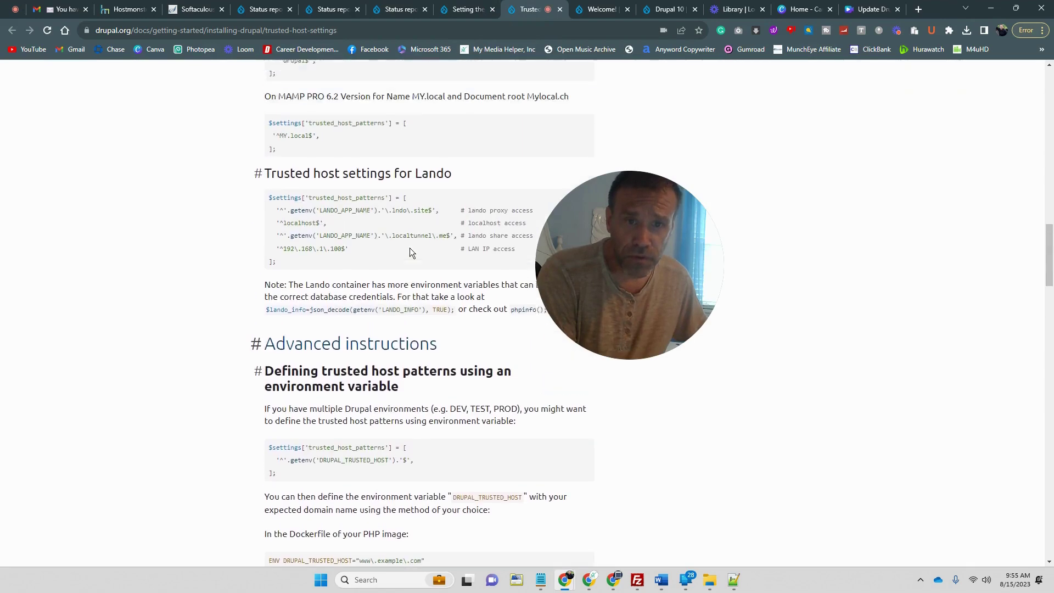
scroll(409, 248, down, 5)
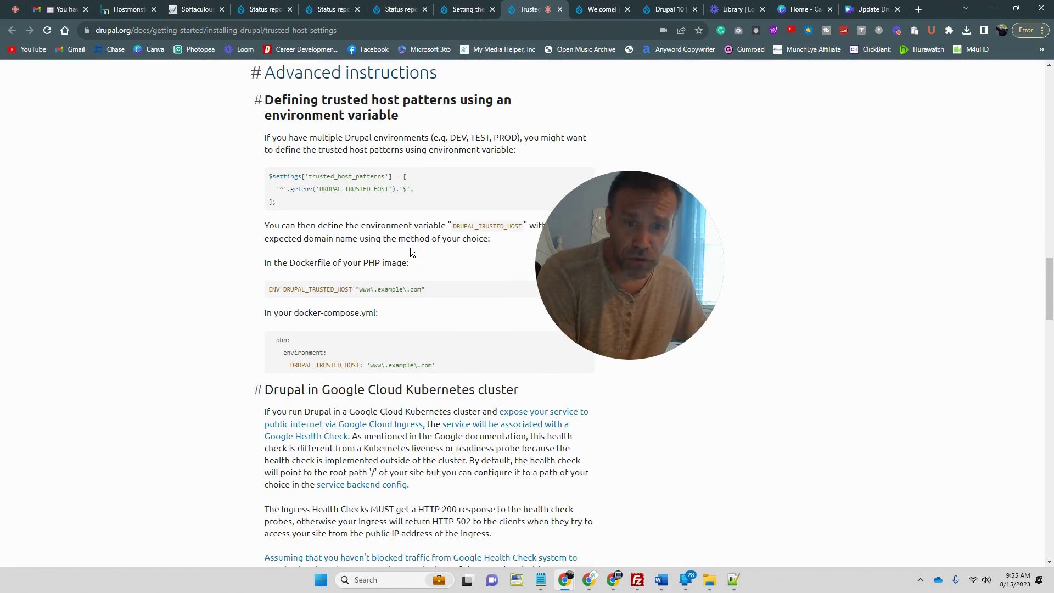
scroll(410, 248, up, 12)
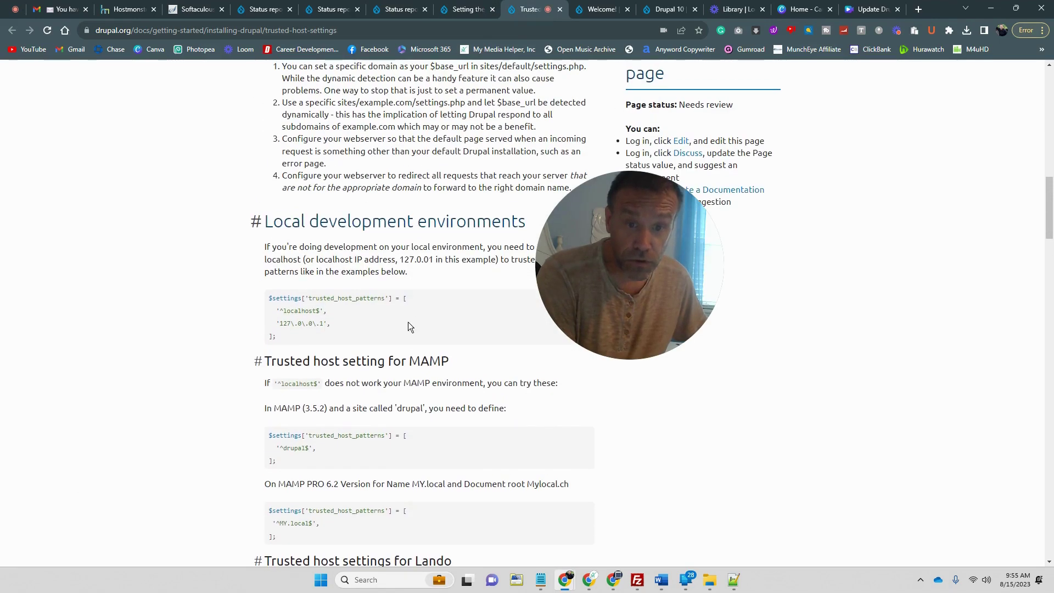
scroll(409, 324, up, 10)
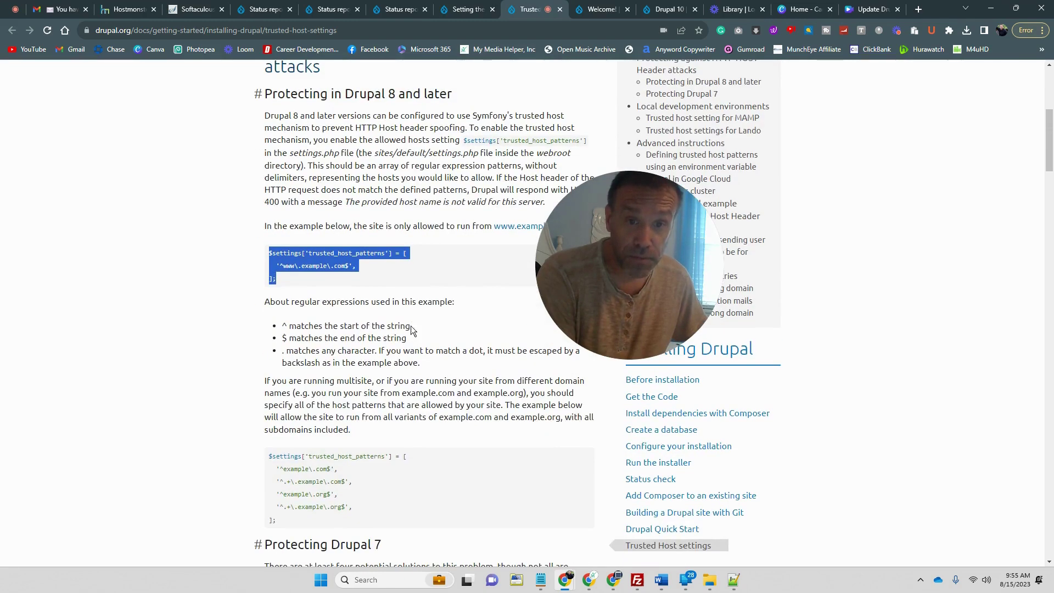
click(327, 265)
drag(326, 266, 303, 267)
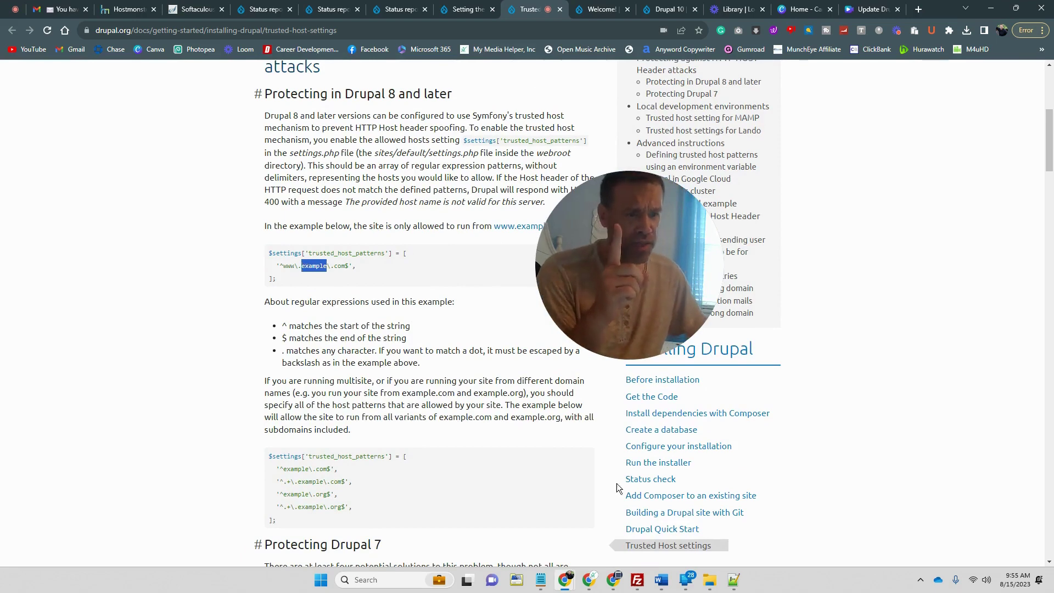
Switch to FileZilla and review the transfer log and the 2settings.php and settings.php files in drupalftp's remote default folder.
click(636, 579)
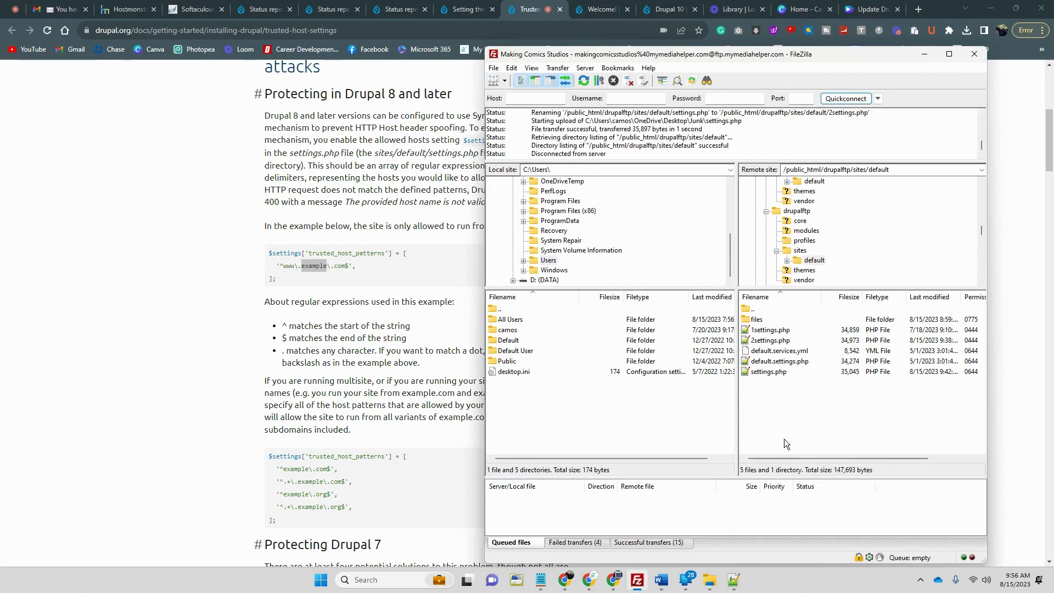
scroll(658, 152, up, 1)
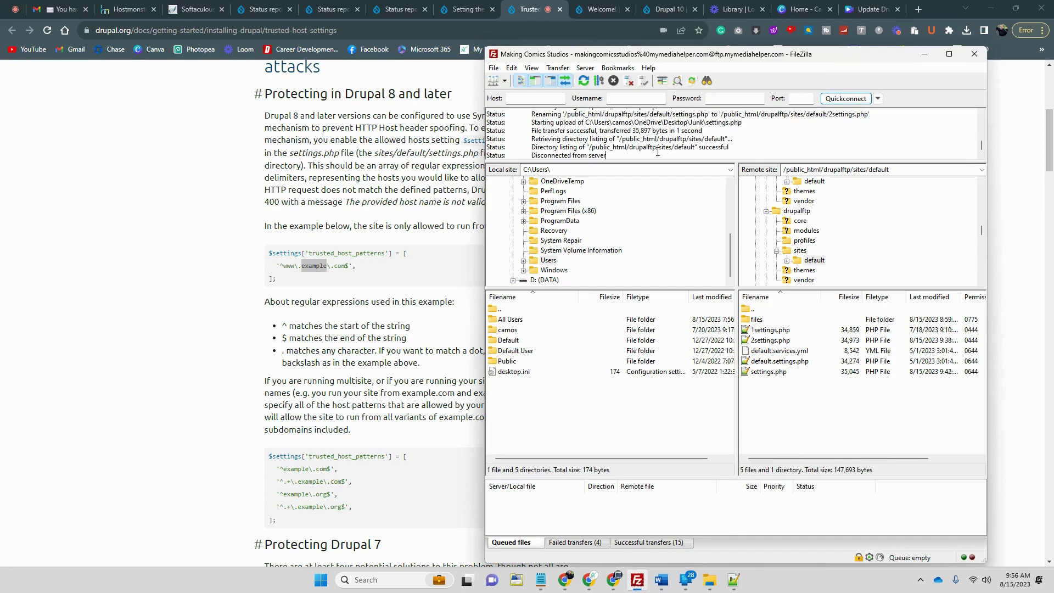
scroll(657, 152, up, 3)
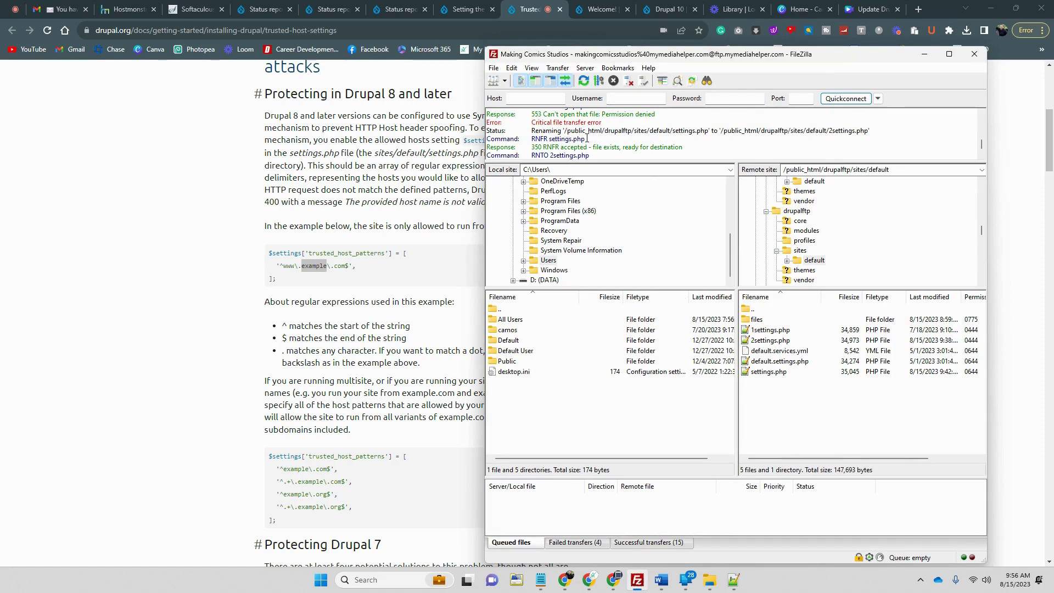
scroll(587, 138, down, 1)
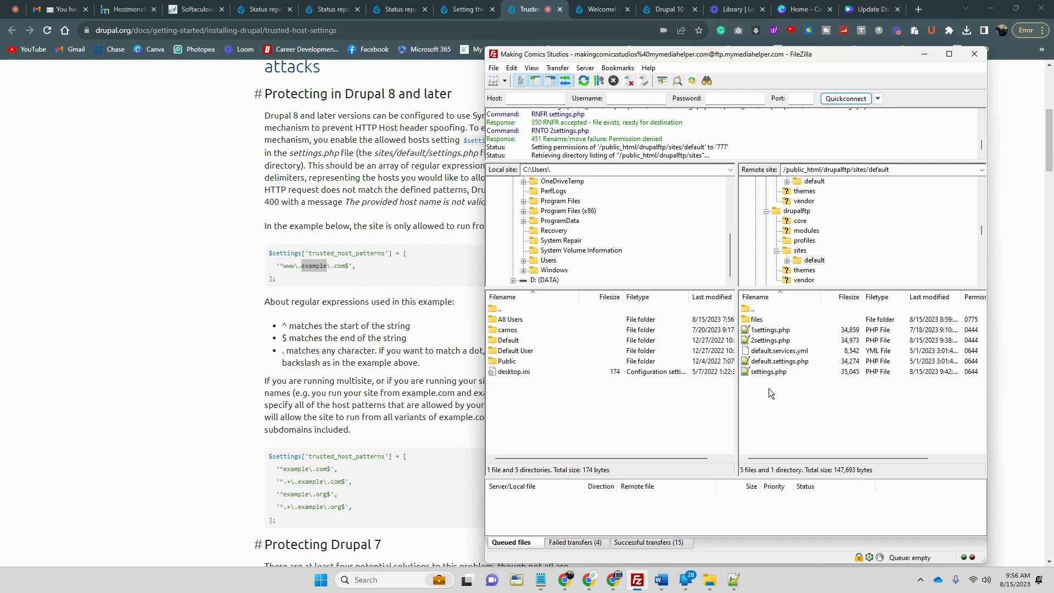
click(767, 343)
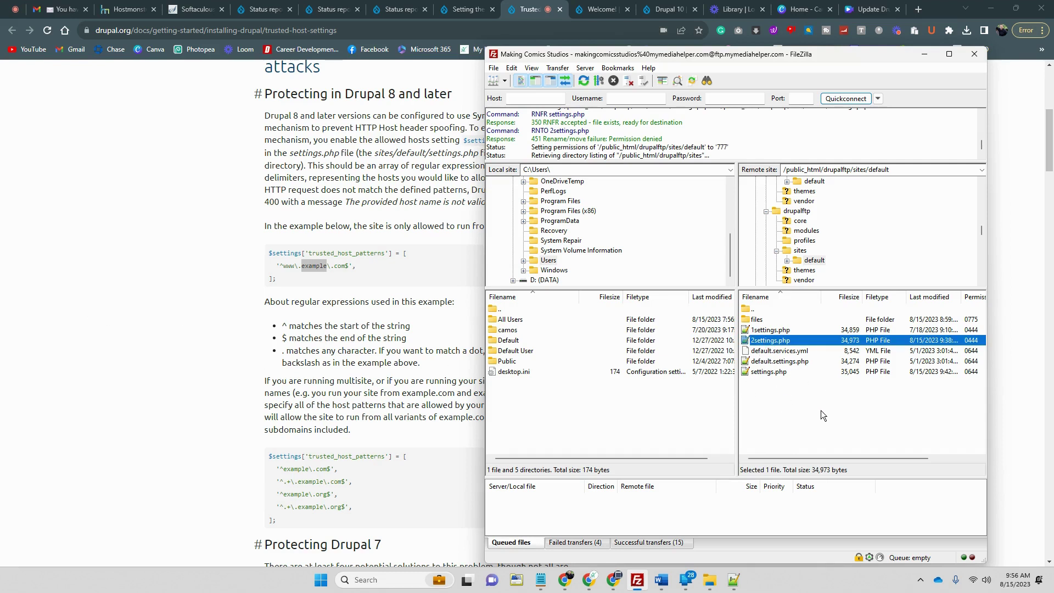
click(769, 372)
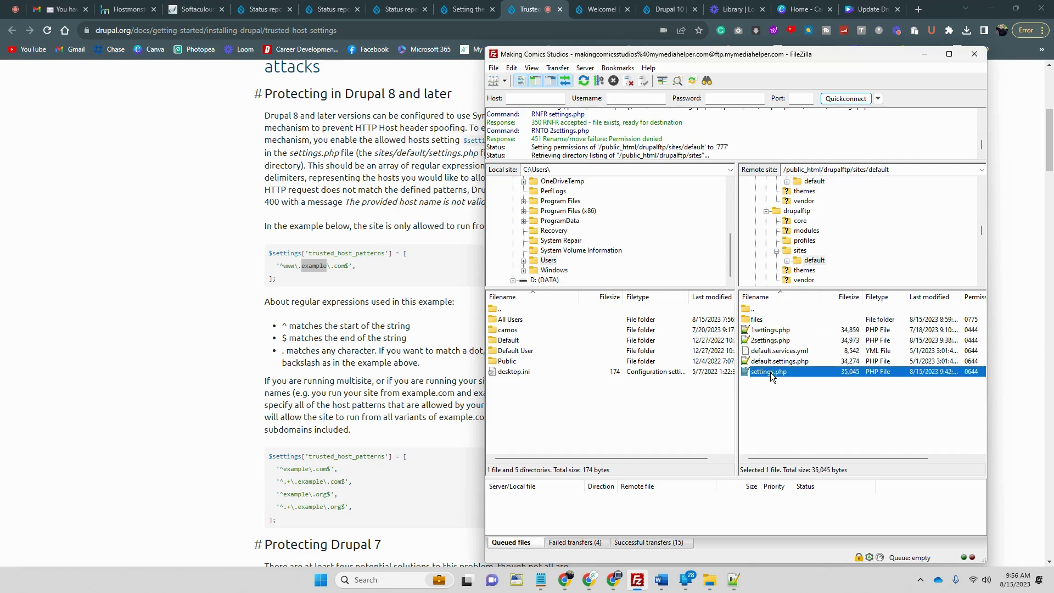
Switch to Softaculous in the browser and examine the version numbers of the Drupal sites in the Scripts Installations list.
click(325, 11)
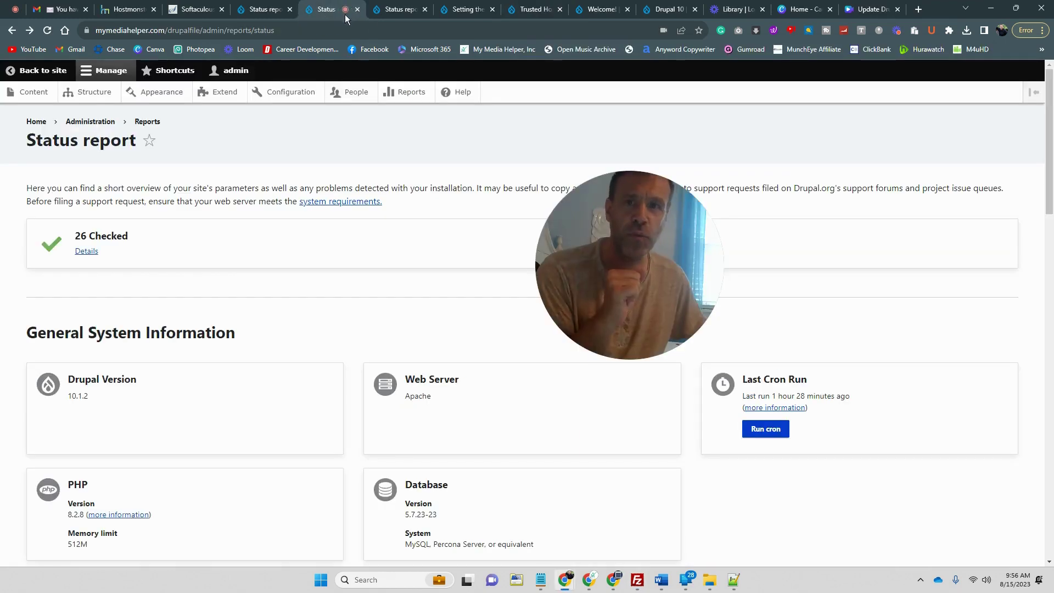
click(128, 10)
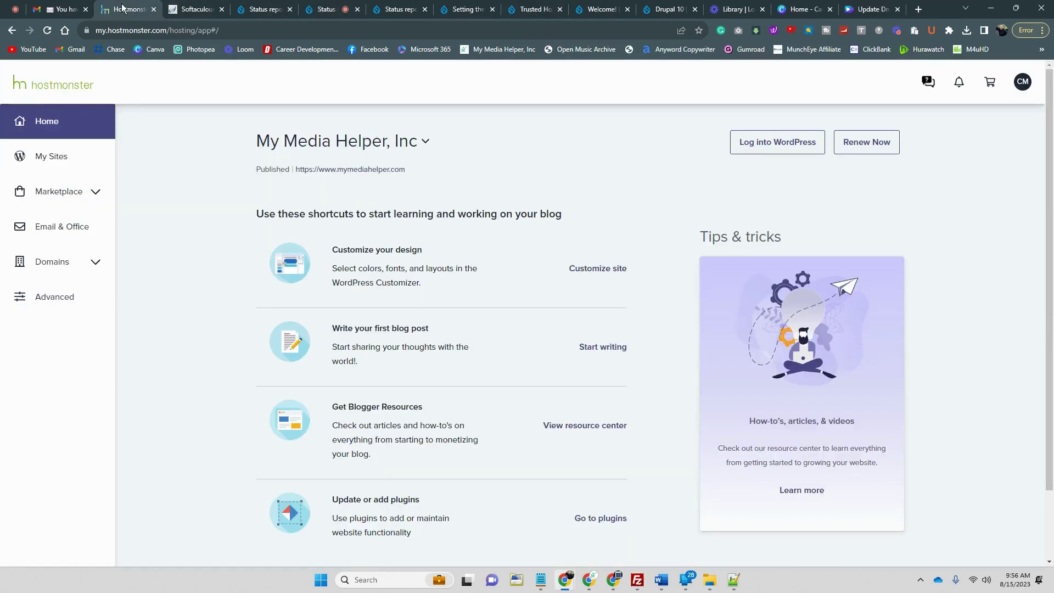
click(184, 10)
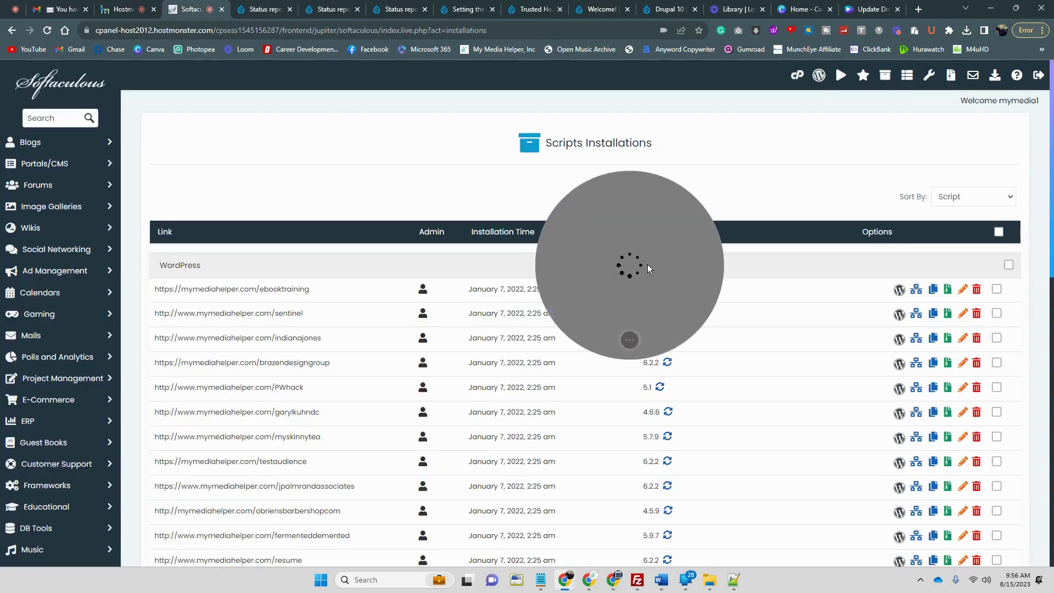
scroll(758, 384, down, 5)
scroll(759, 384, down, 5)
scroll(753, 384, up, 2)
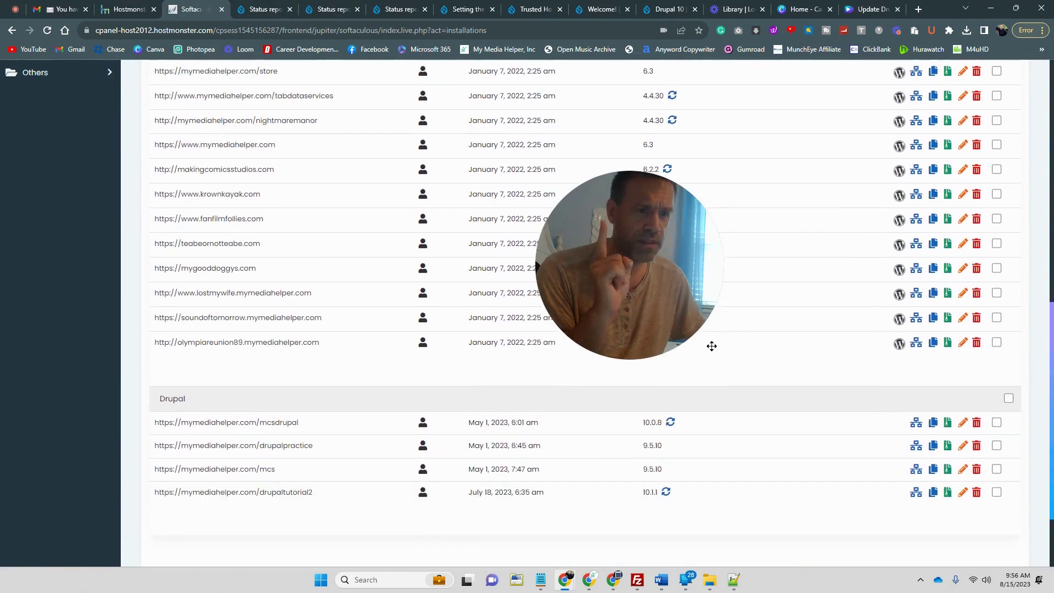
scroll(720, 213, up, 10)
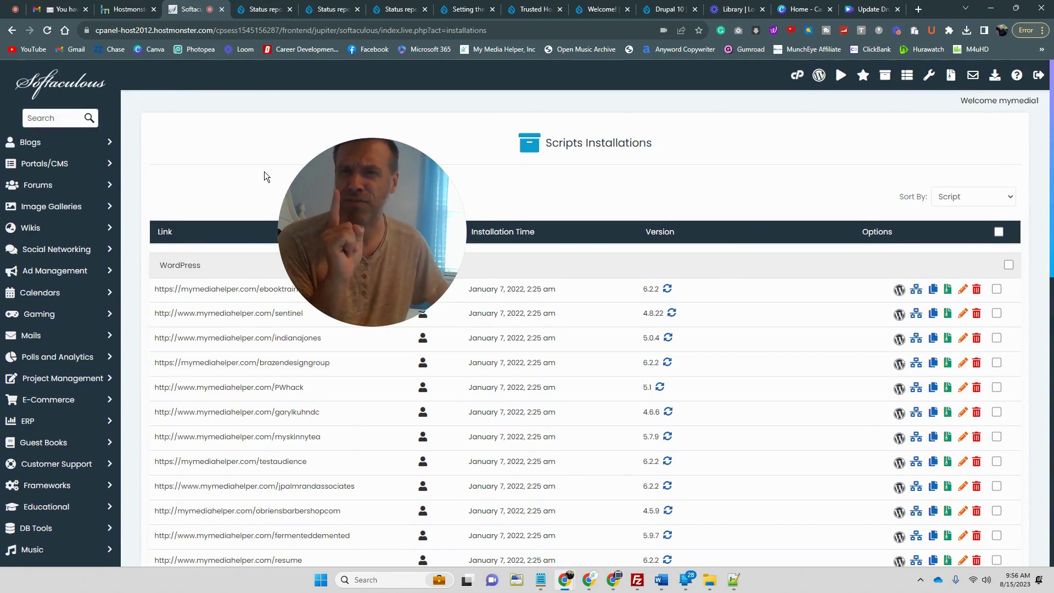
scroll(755, 460, down, 10)
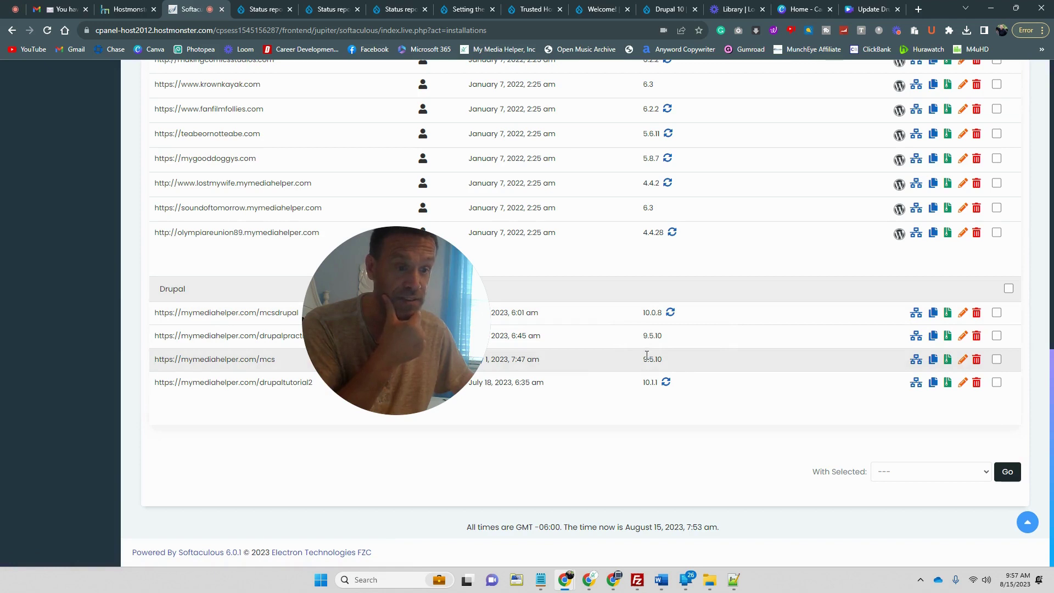
drag(647, 355, 640, 353)
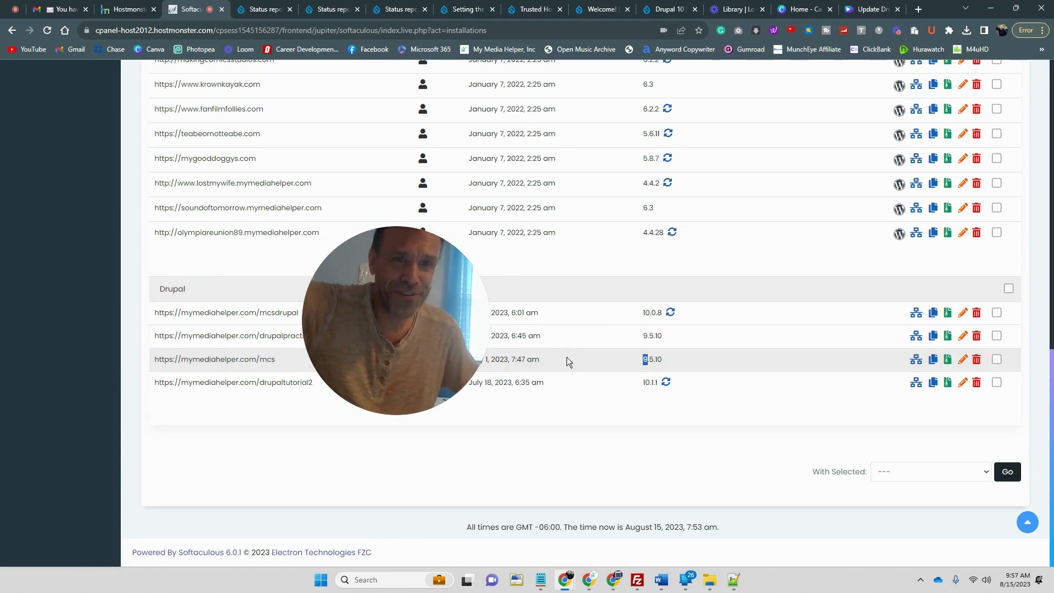
Return to the drupalfile site's Status report, show the admin account links, and review the system information and status details.
click(325, 8)
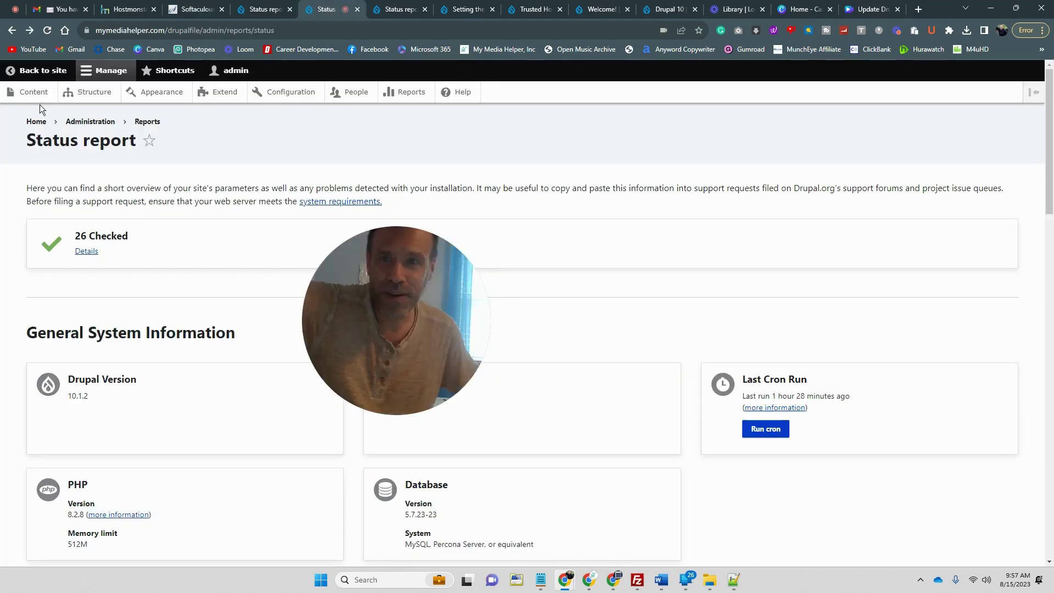
click(231, 70)
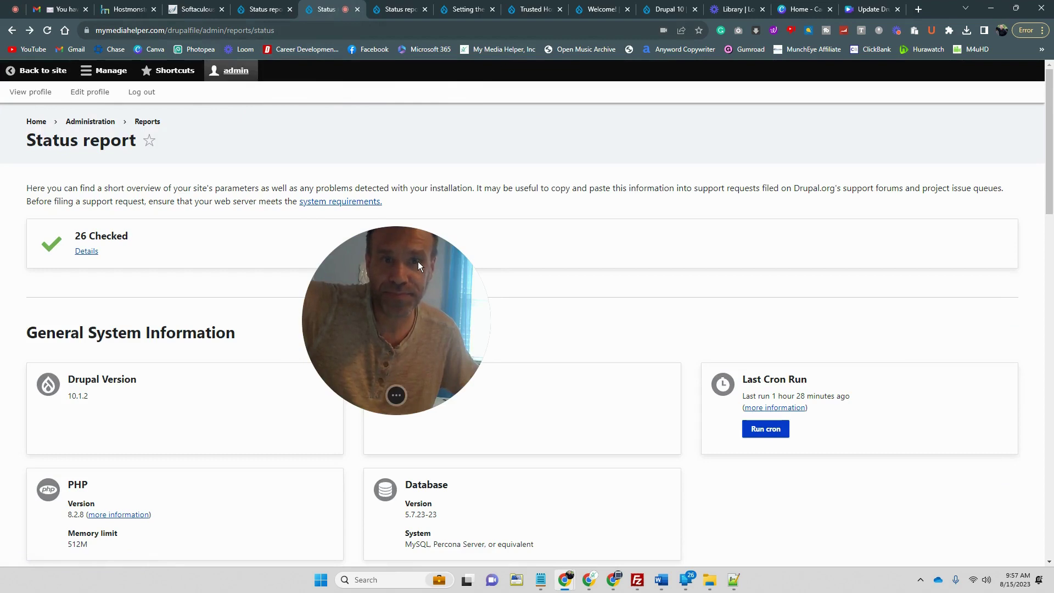
scroll(285, 297, down, 10)
scroll(283, 286, up, 7)
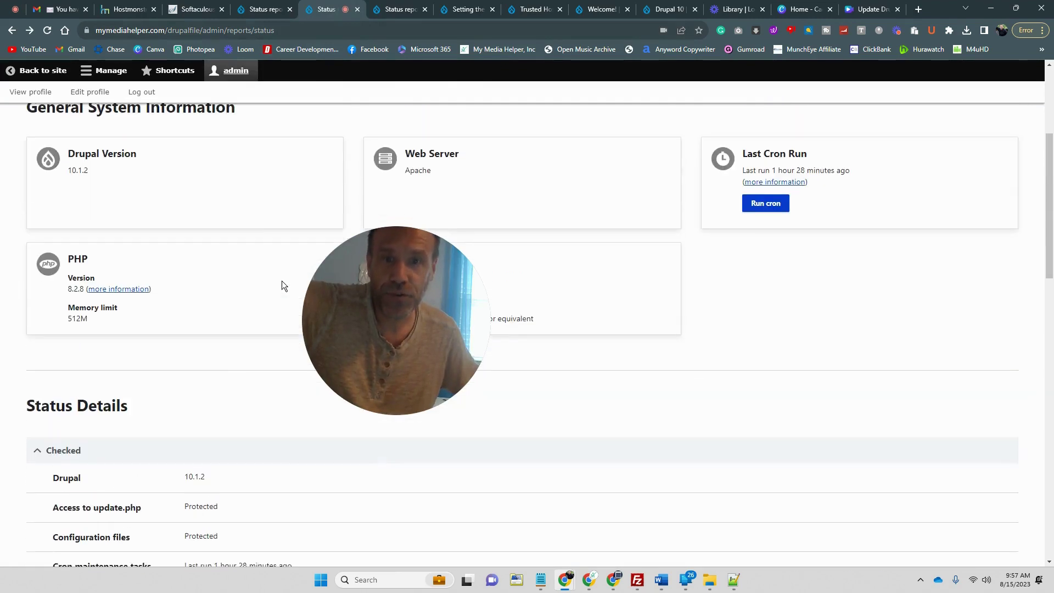
Shorten the Status report address to drupalfile/admin, load the Administration page, and look over its task list.
drag(281, 30, 319, 33)
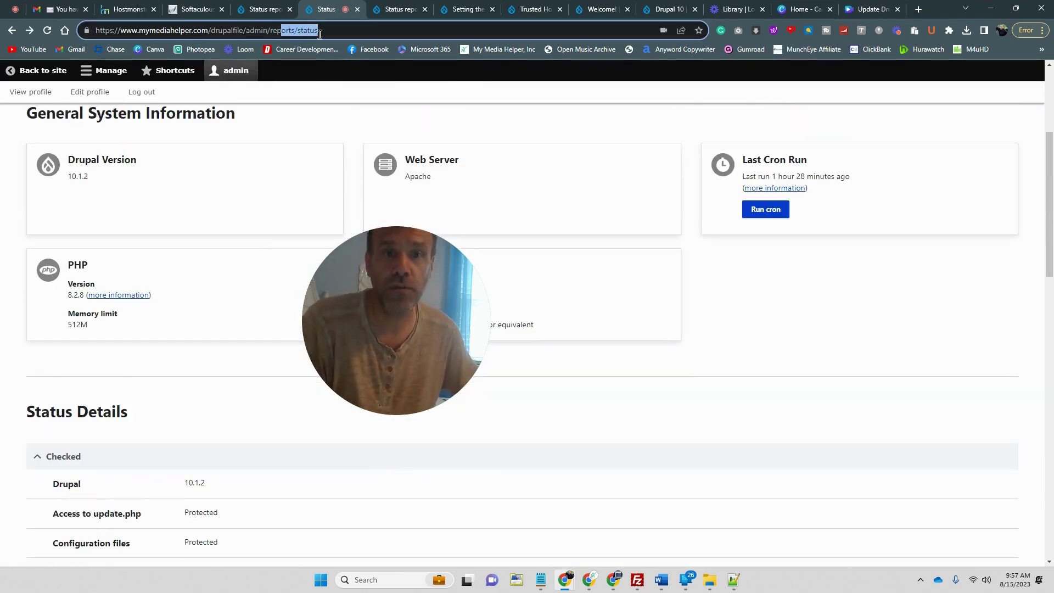
key(BackSpace)
key(BackSpace)
key(BackSpace)
key(BackSpace)
key(BackSpace)
key(Return)
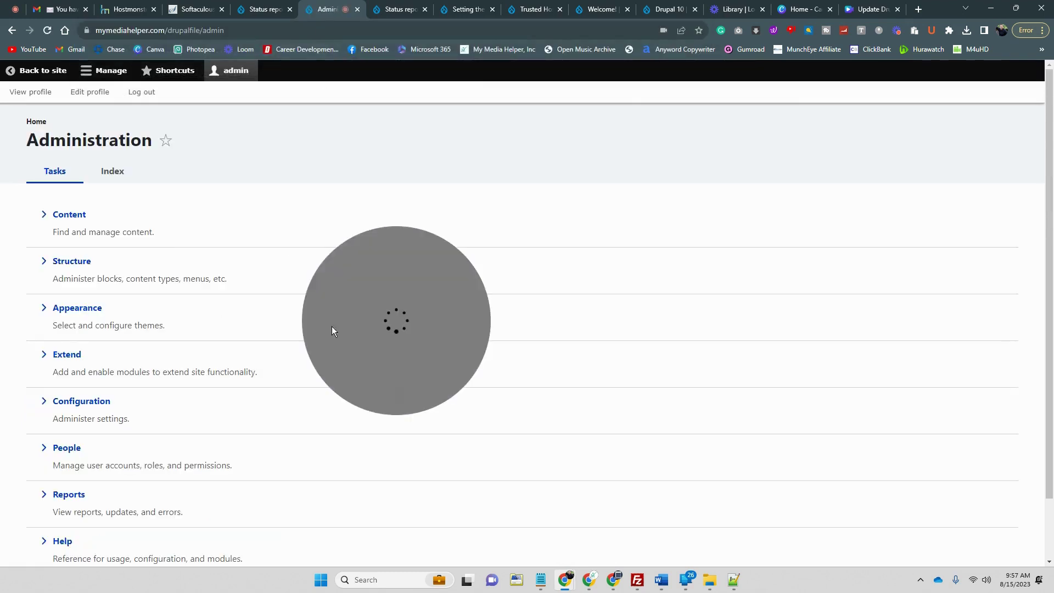
scroll(38, 370, down, 1)
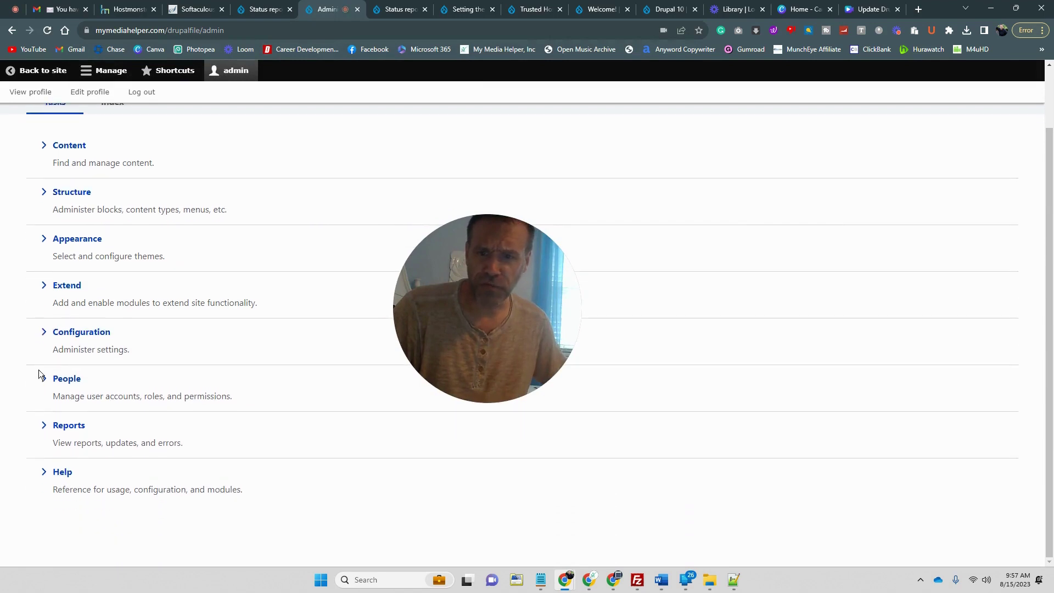
scroll(38, 370, up, 1)
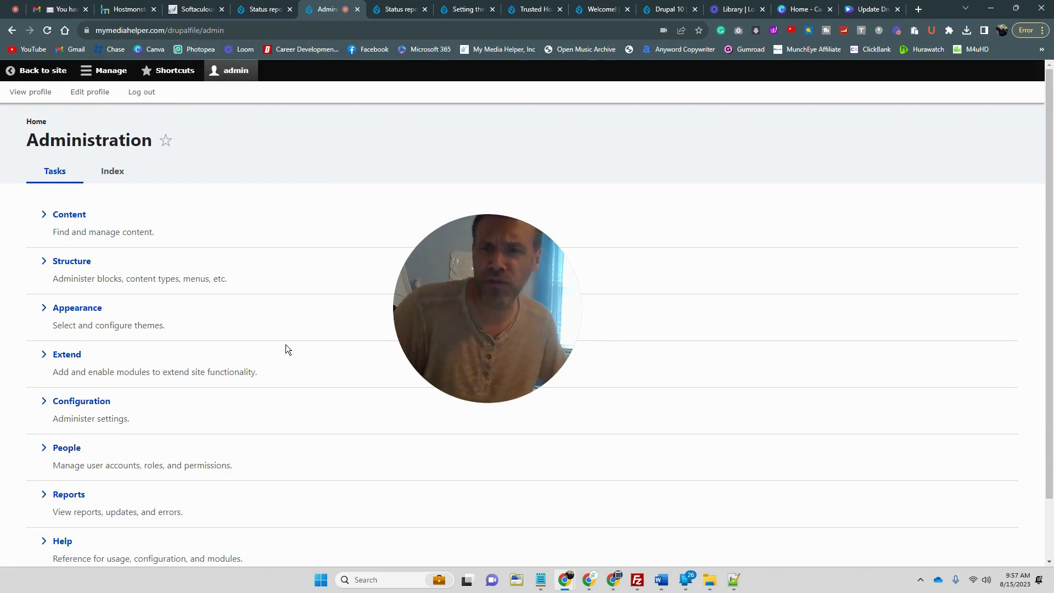
scroll(288, 345, down, 2)
scroll(287, 345, up, 1)
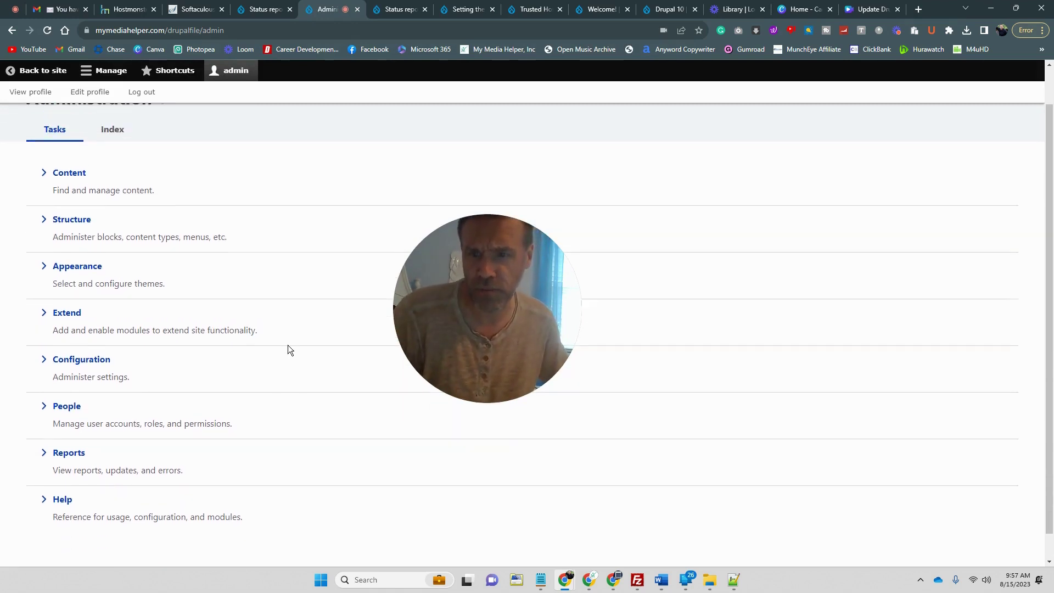